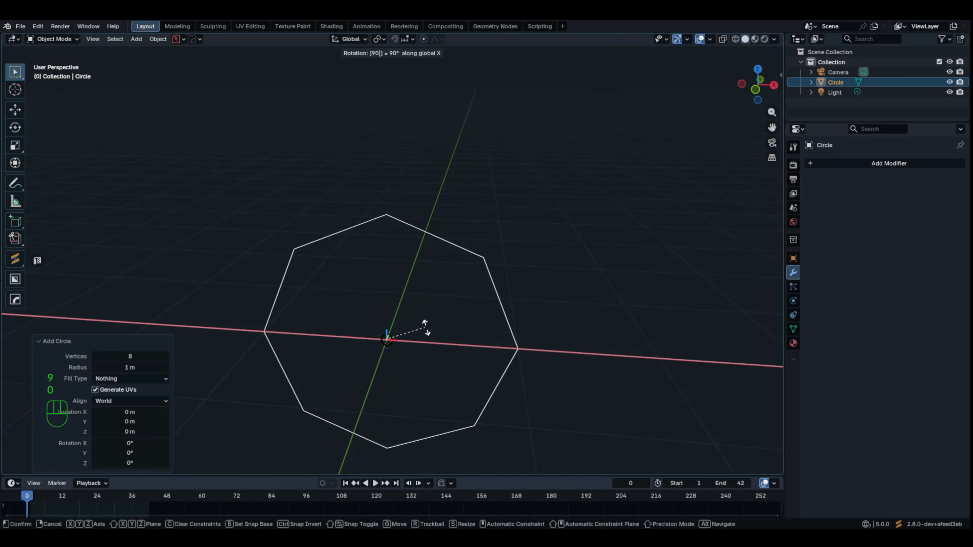
# Rotate the circle 90° about the global X axis and move it about 2.4 m along X and 2.2 m up along Z
pyautogui.click(425, 328)
pyautogui.moveTo(425, 332); pyautogui.dragTo(393, 345, button='middle')
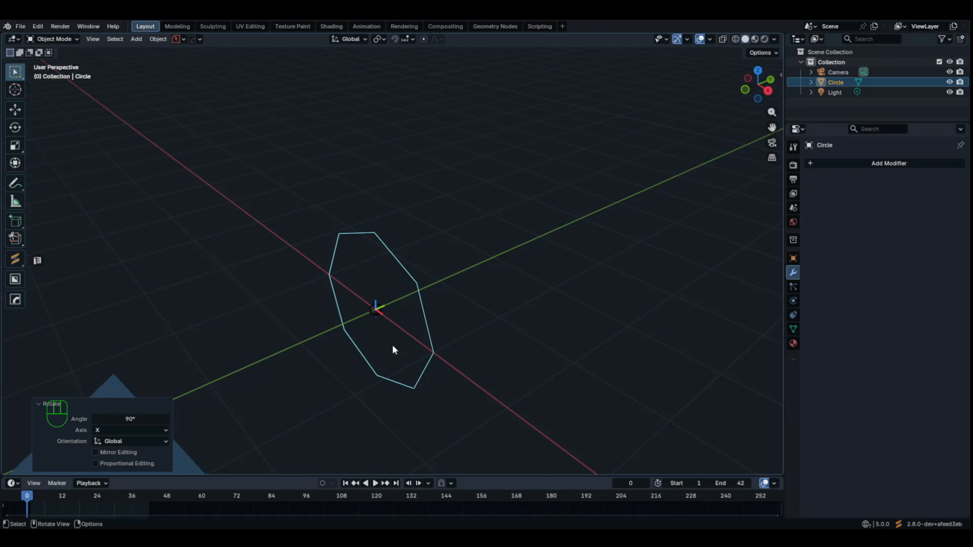
pyautogui.press('KP_1')
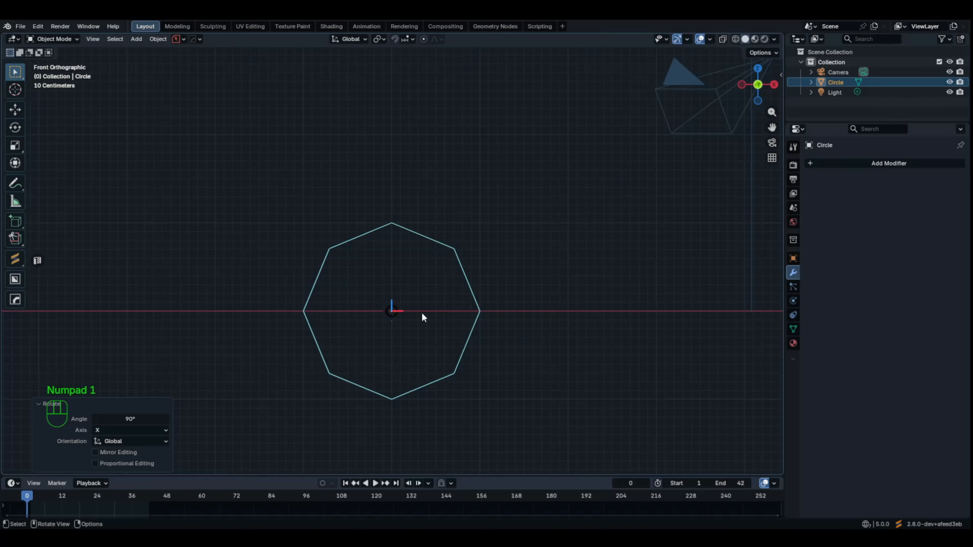
pyautogui.press('g')
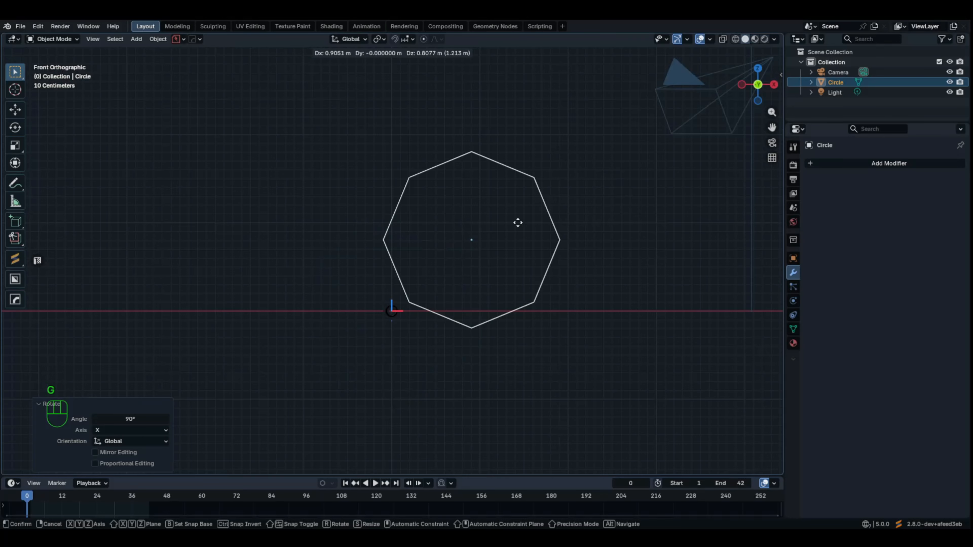
pyautogui.click(595, 99)
pyautogui.keyDown('shift'); pyautogui.moveTo(511, 204); pyautogui.dragTo(396, 276, button='middle'); pyautogui.keyUp('shift')
pyautogui.press('g')
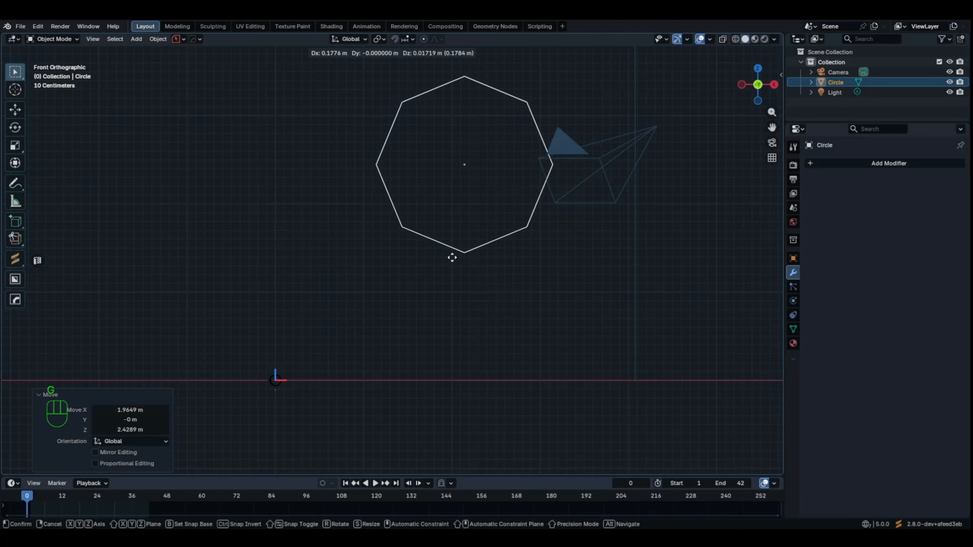
pyautogui.click(483, 283)
# Scale the circle down to about 0.51 and apply its scale
pyautogui.press('s')
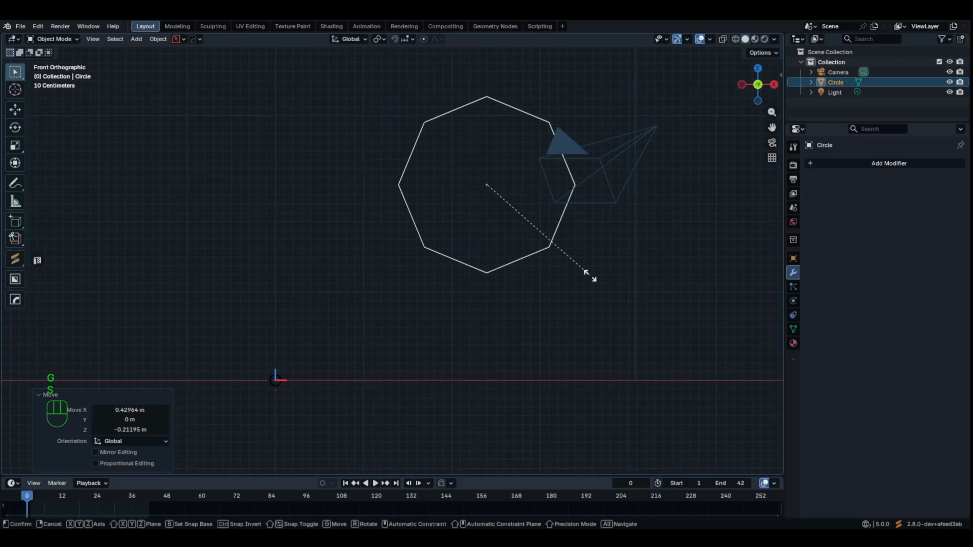
pyautogui.click(538, 238)
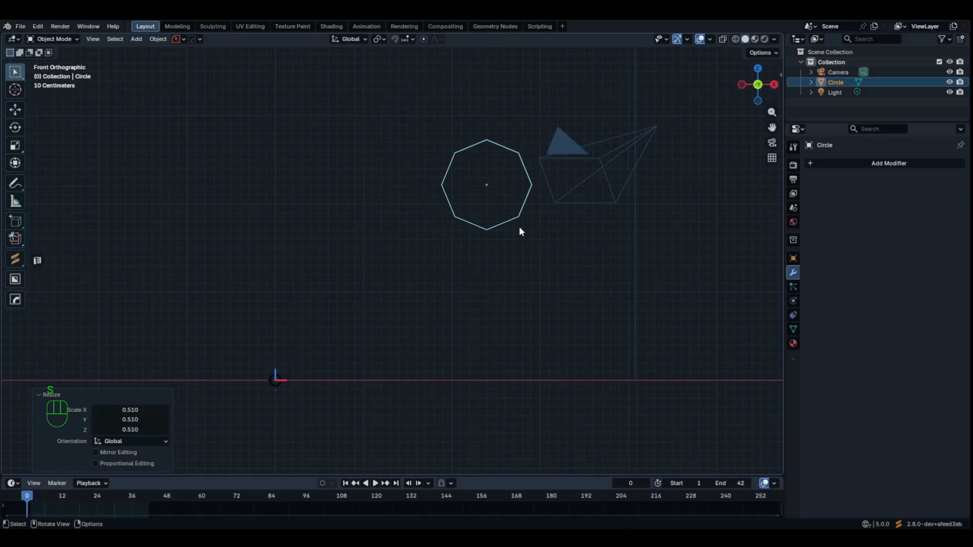
pyautogui.hotkey('ctrl', 'a')
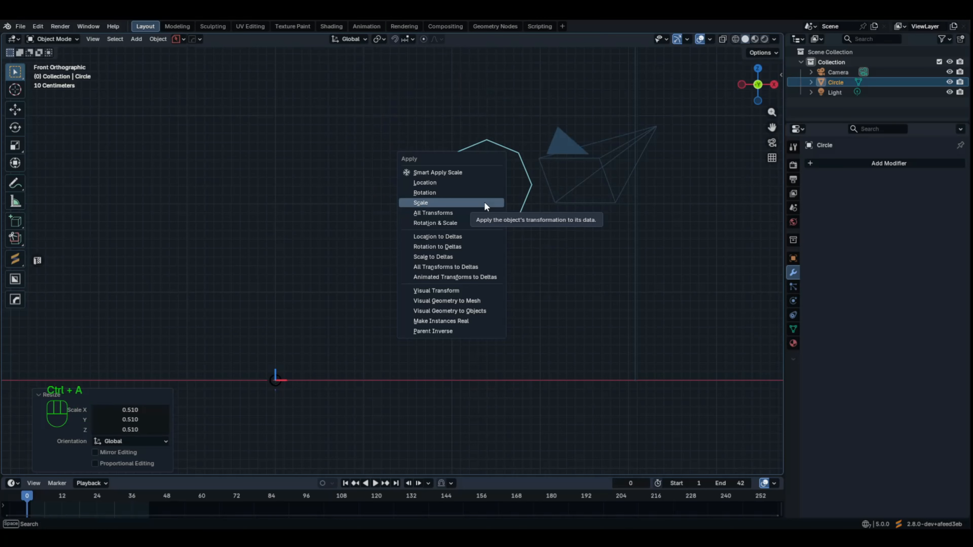
pyautogui.click(485, 203)
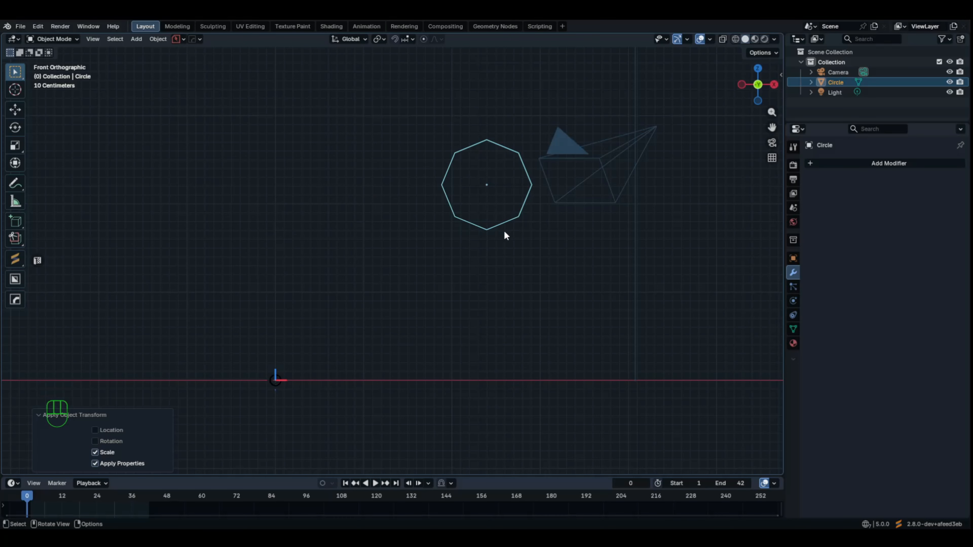
# In edit mode, extrude the circle's two lowest edges about 1.72 m straight down to just above the ground line
pyautogui.press('Tab')
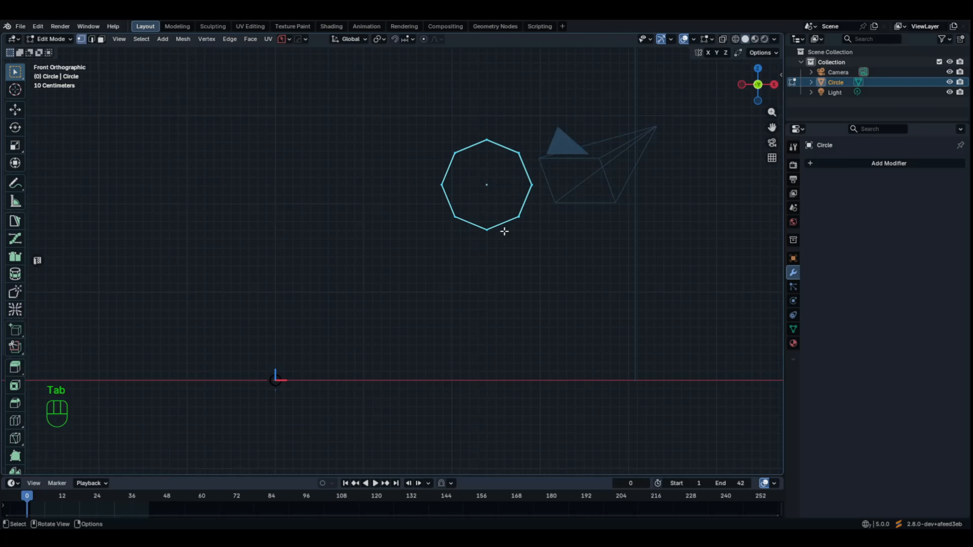
pyautogui.press('2')
pyautogui.click(475, 226)
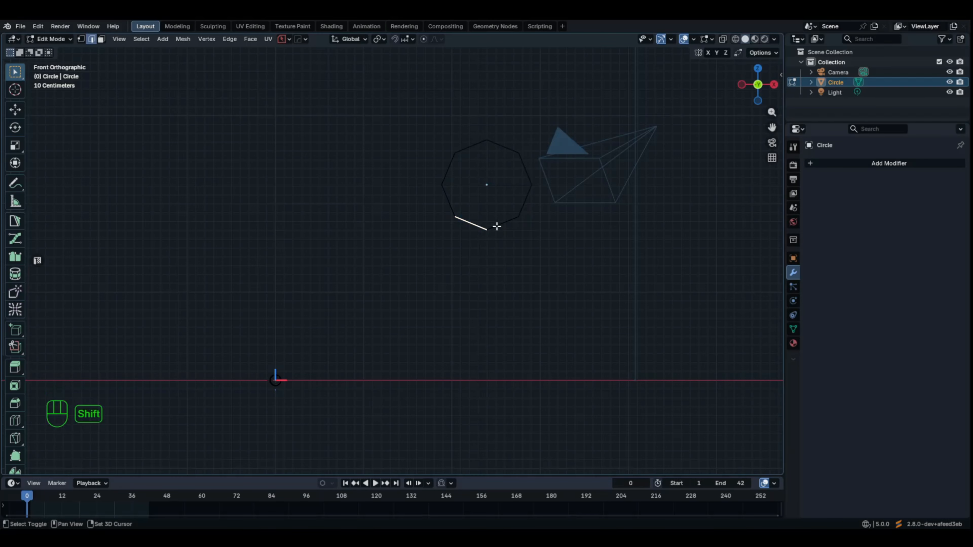
pyautogui.keyDown('shift'); pyautogui.click(498, 229); pyautogui.keyUp('shift')
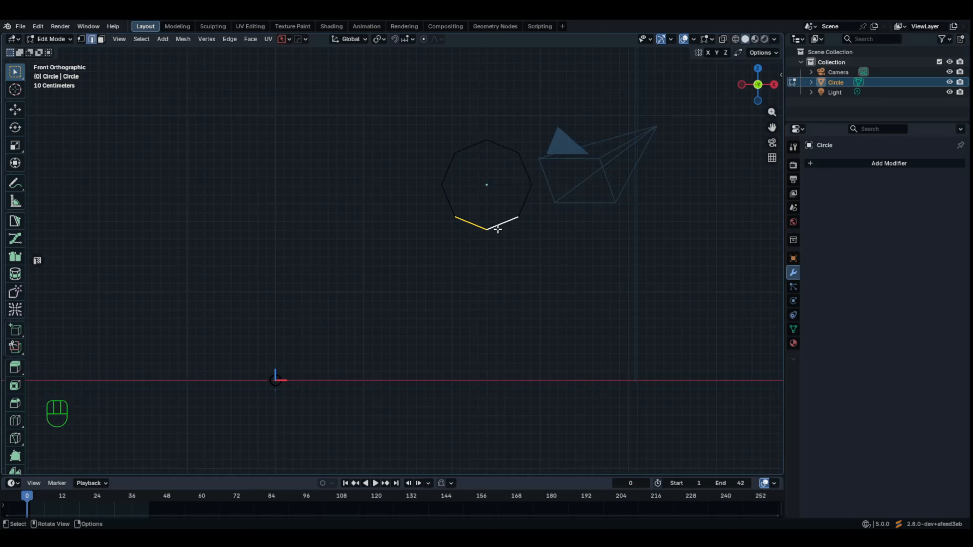
pyautogui.press('e')
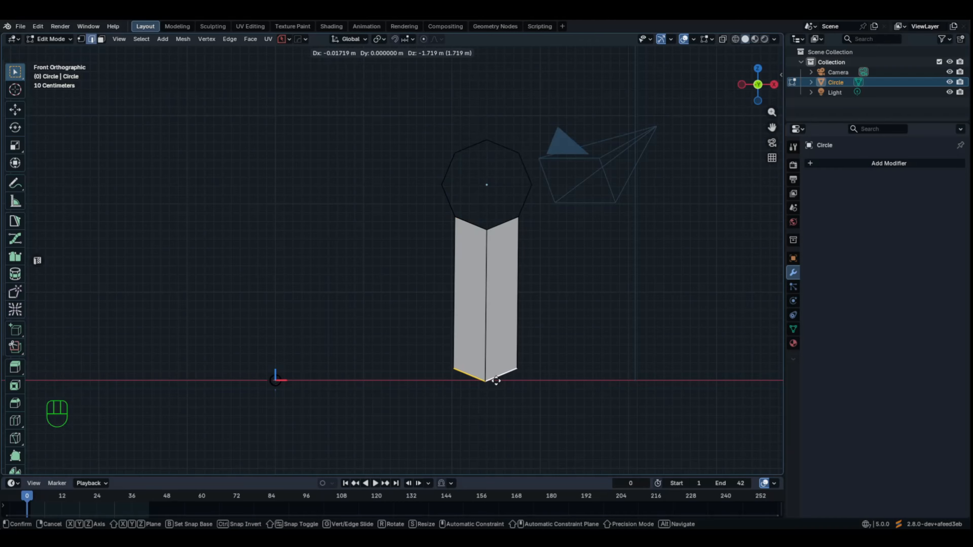
pyautogui.click(496, 380)
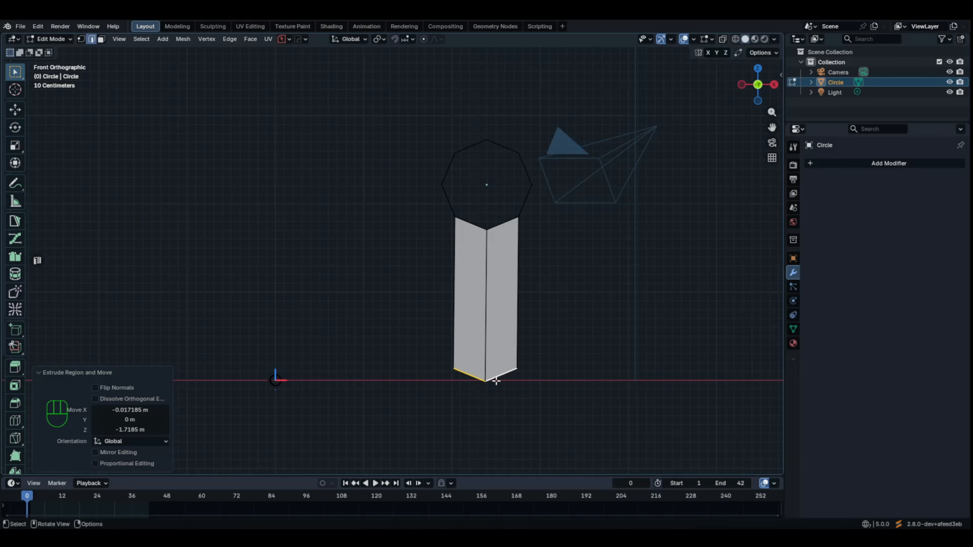
# Flatten the extruded lower edges by scaling them to 0 along Z and move them about 0.06 m down along Z
pyautogui.press('s')
pyautogui.press('z')
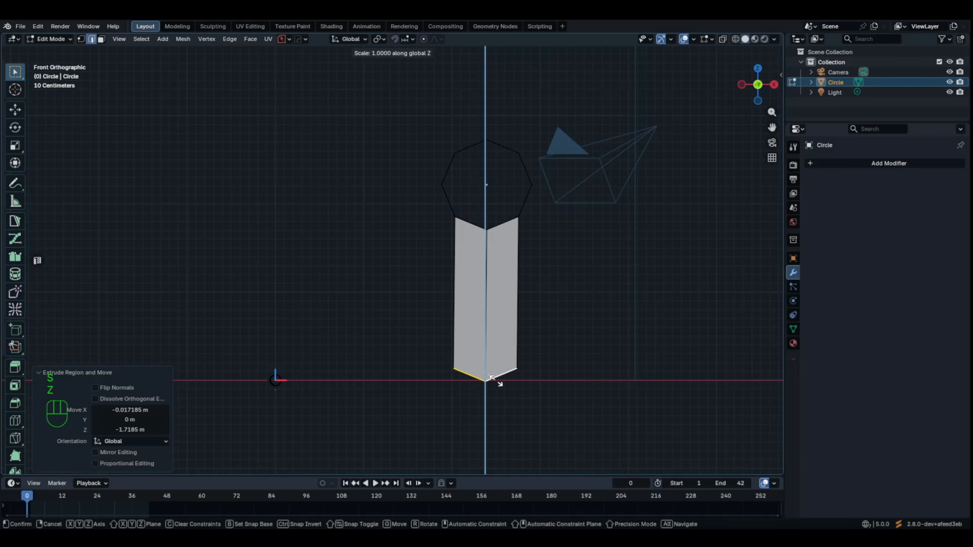
pyautogui.press('0')
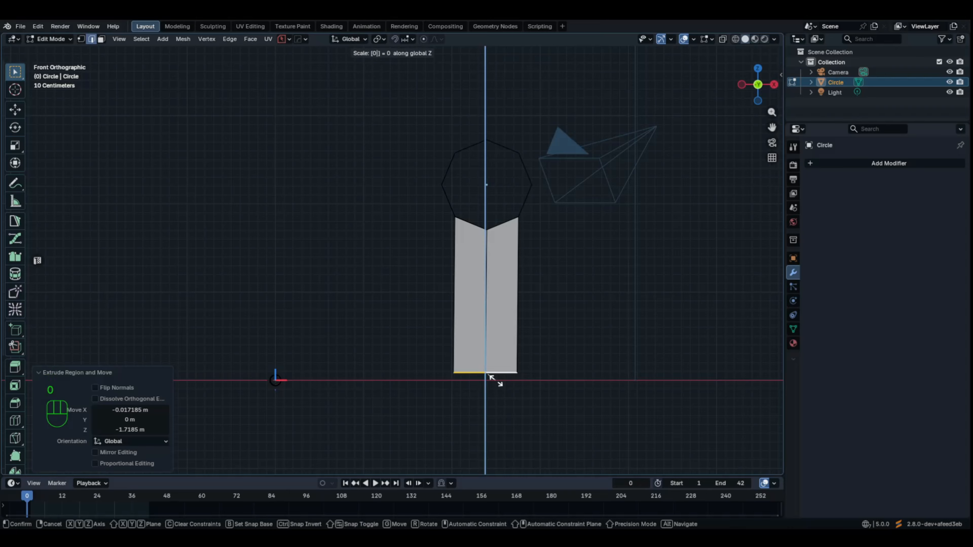
pyautogui.press('Return')
pyautogui.press('g')
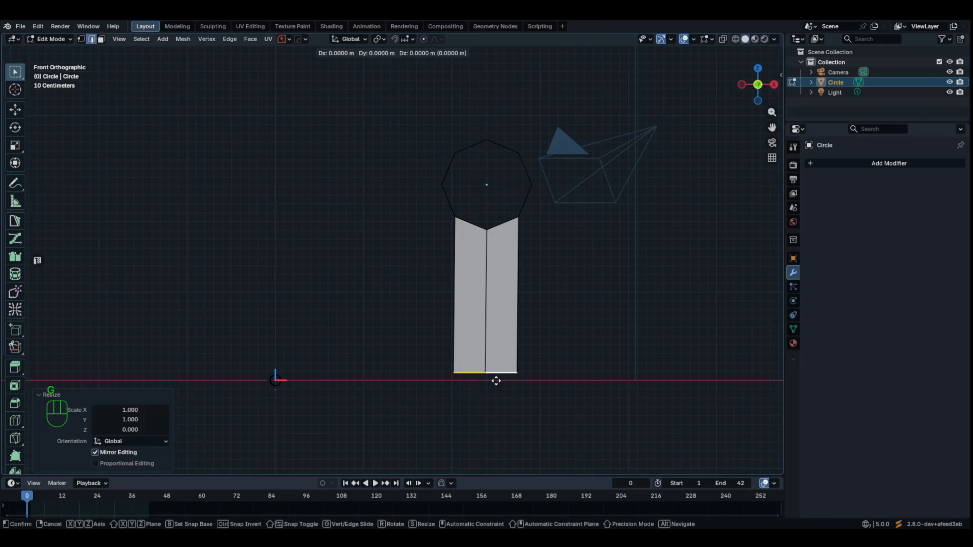
pyautogui.press('z')
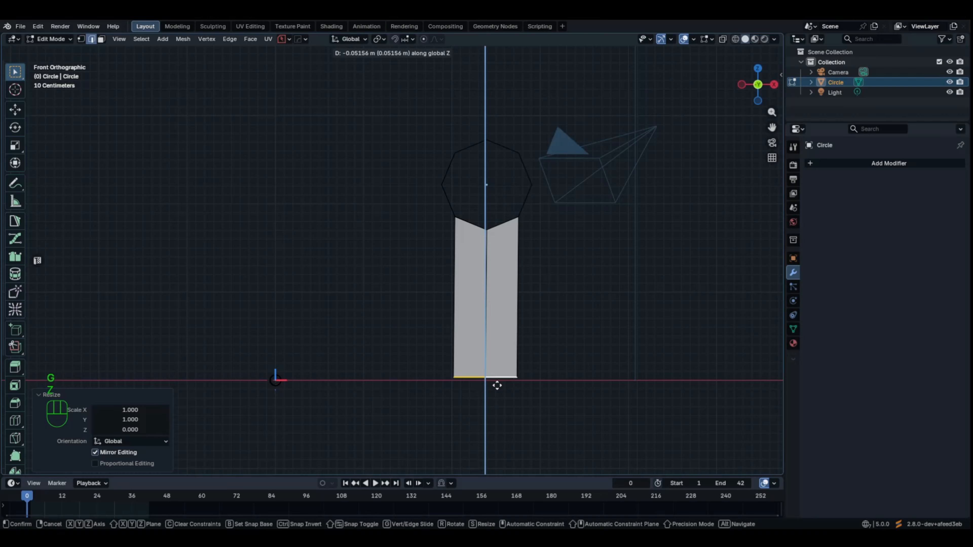
pyautogui.click(496, 386)
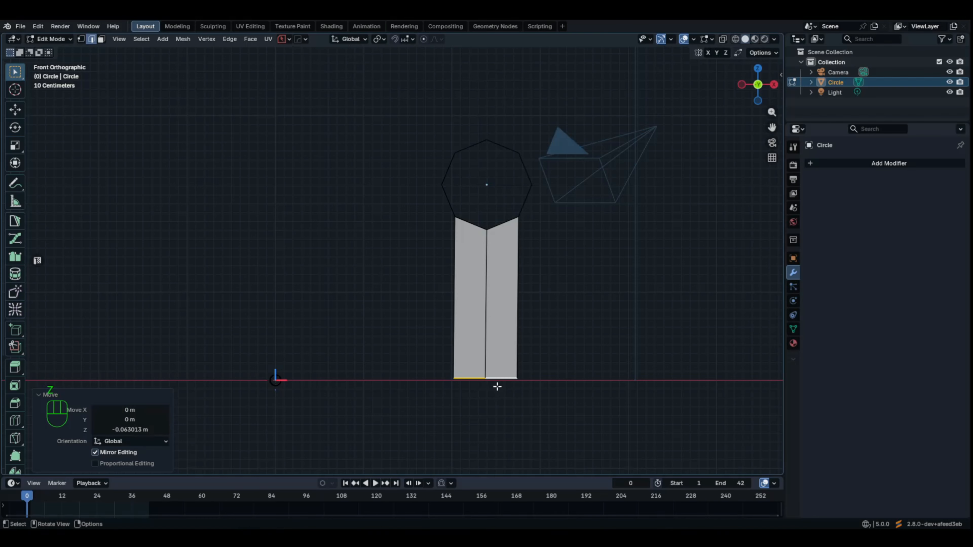
# Fill the octagonal outline of the head with a face, using all eight of its edges
pyautogui.keyDown('alt'); pyautogui.click(511, 148); pyautogui.keyUp('alt')
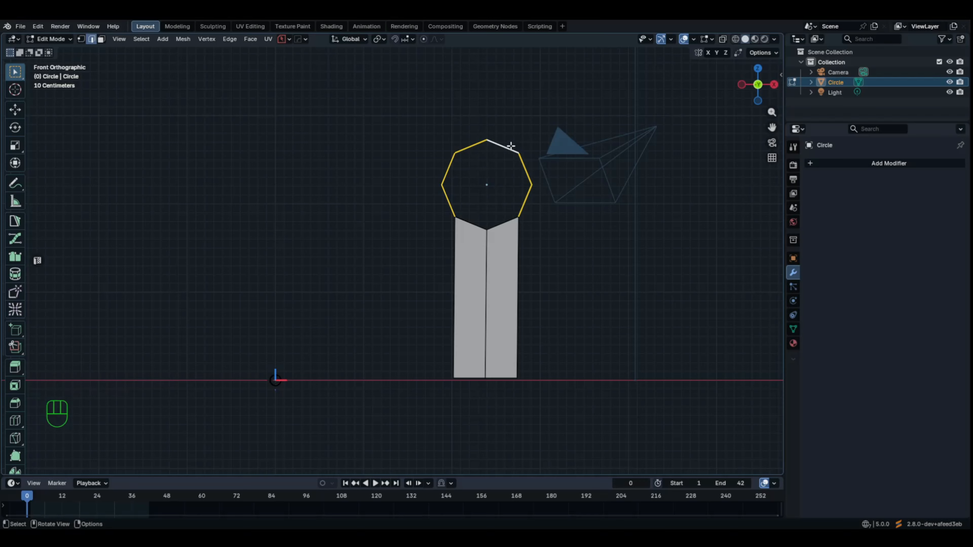
pyautogui.keyDown('shift'); pyautogui.click(492, 226); pyautogui.keyUp('shift')
pyautogui.keyDown('shift'); pyautogui.click(470, 220); pyautogui.keyUp('shift')
pyautogui.press('f')
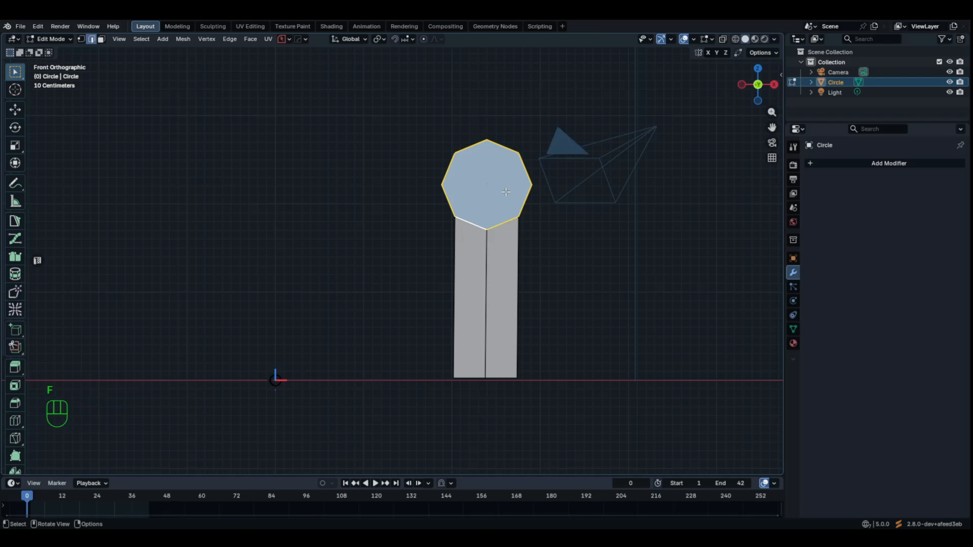
pyautogui.click(543, 247)
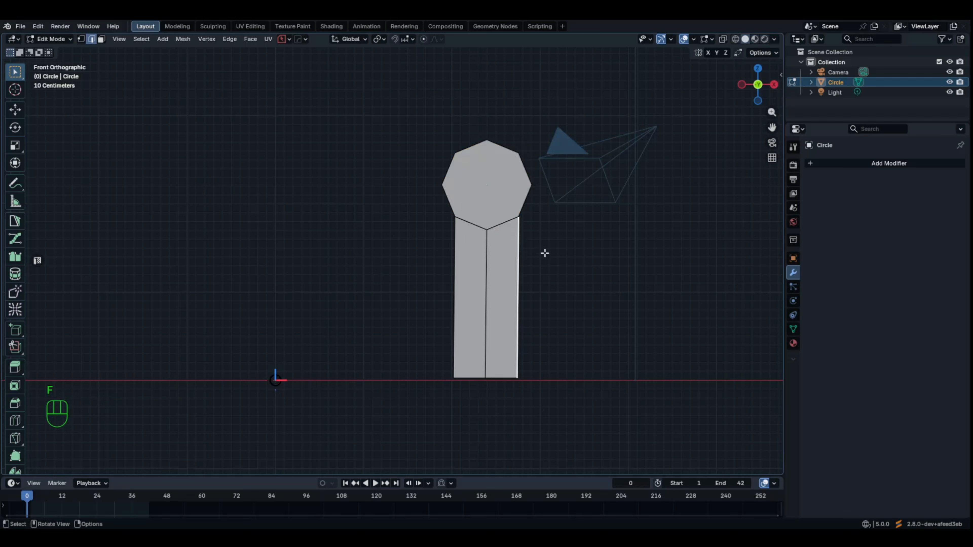
# Extrude the entire keyhole-shaped profile about 4.65 m along its normal in the right side view
pyautogui.press('a')
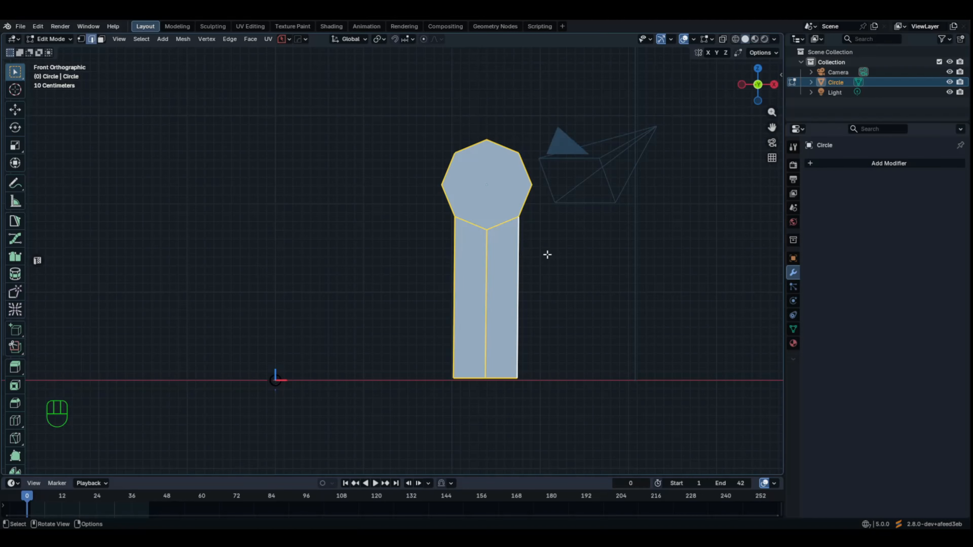
pyautogui.press('KP_3')
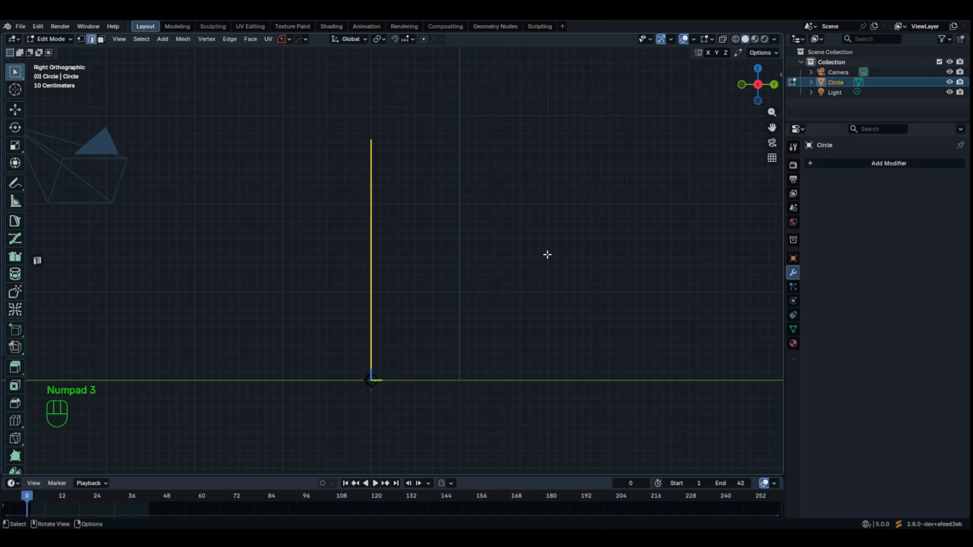
pyautogui.press('e')
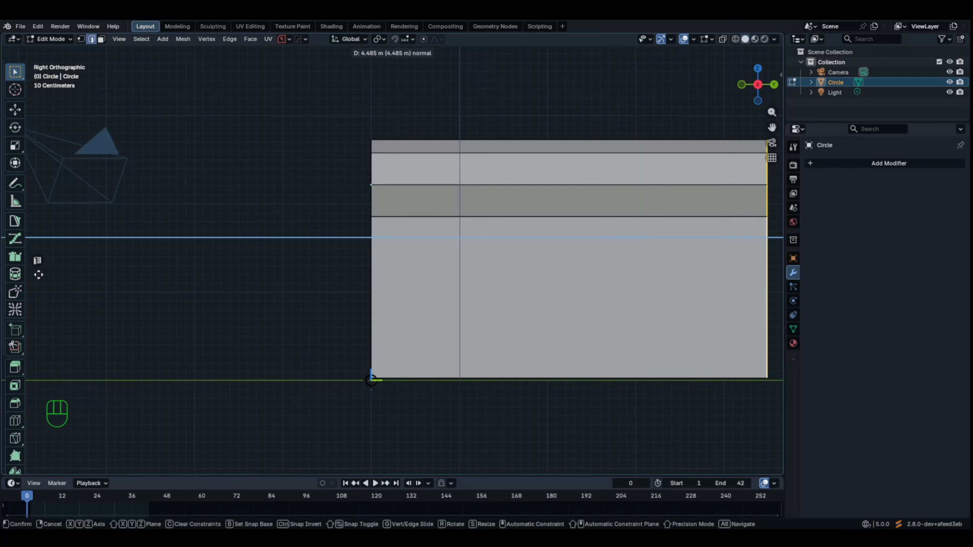
pyautogui.click(53, 272)
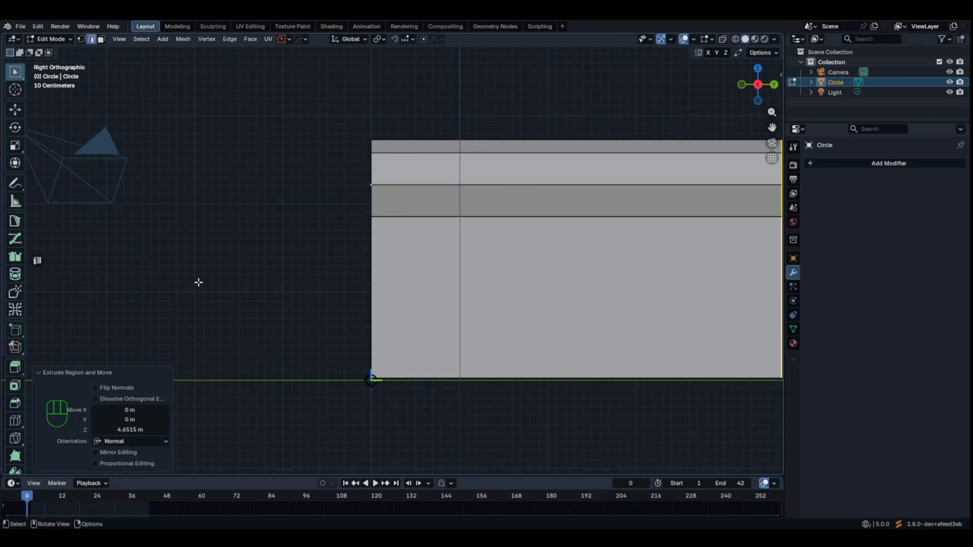
# Add nine evenly spaced loop cuts along the length of the extruded body without sliding them, and return to object mode
pyautogui.scroll(-4, 371, 237)
pyautogui.moveTo(370, 237); pyautogui.dragTo(481, 303, button='middle')
pyautogui.scroll(3, 556, 346)
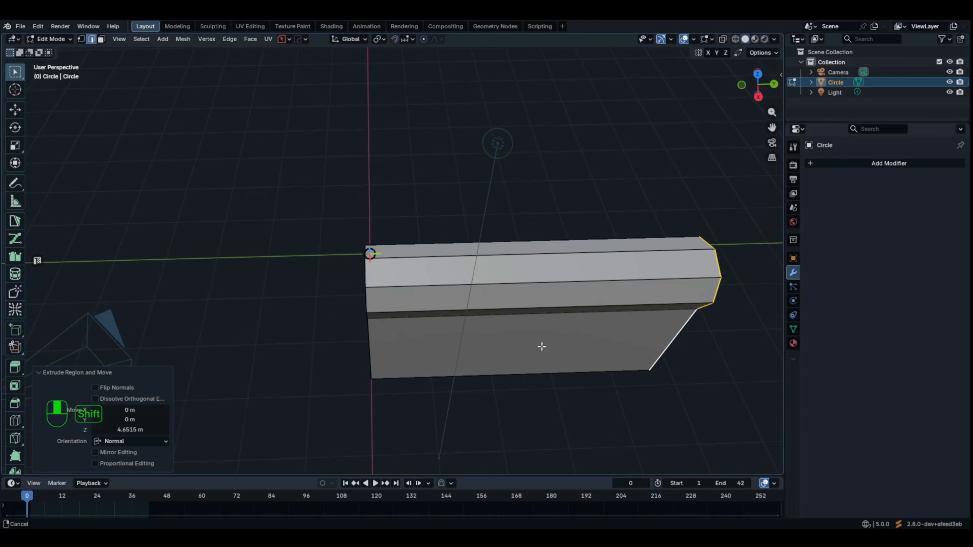
pyautogui.moveTo(540, 348); pyautogui.dragTo(482, 326, button='middle')
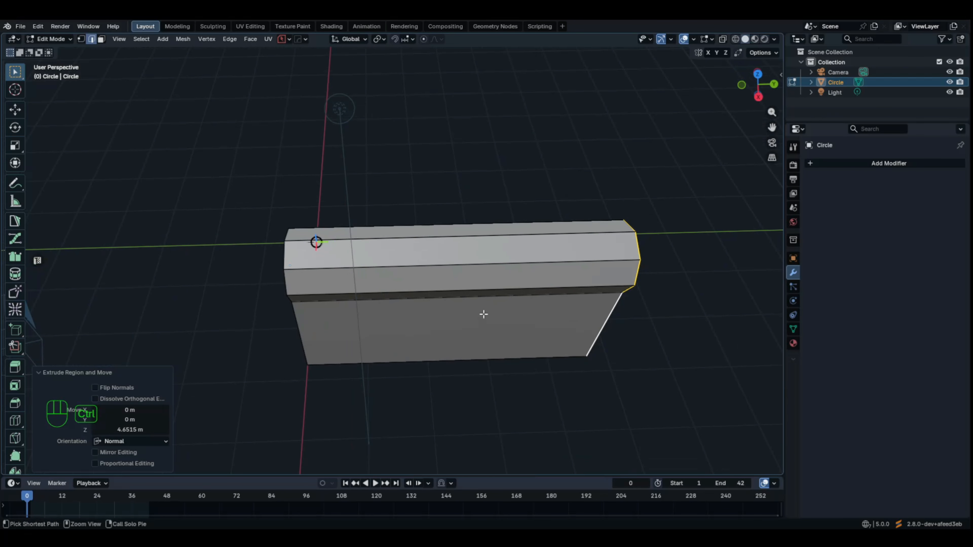
pyautogui.hotkey('ctrl', 'r')
pyautogui.scroll(8, 483, 314)
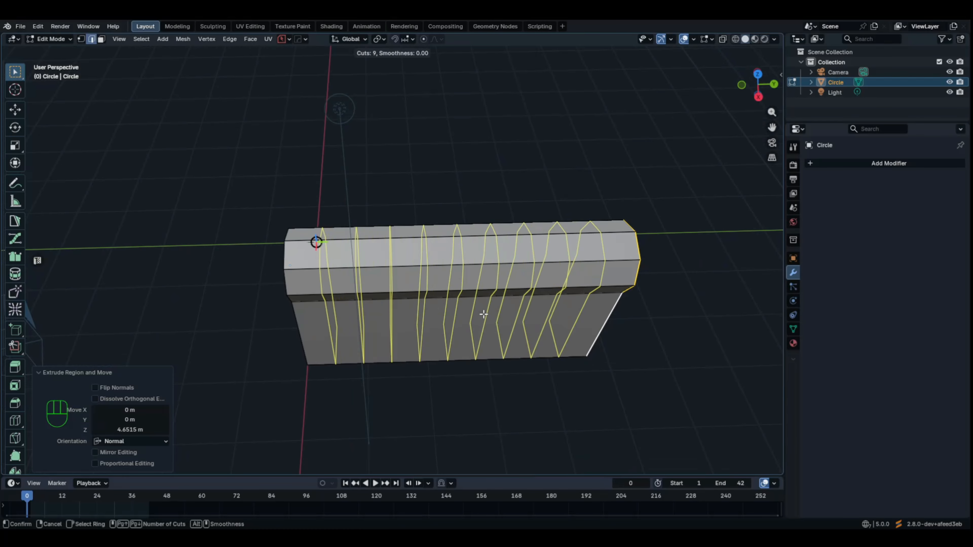
pyautogui.click(484, 314)
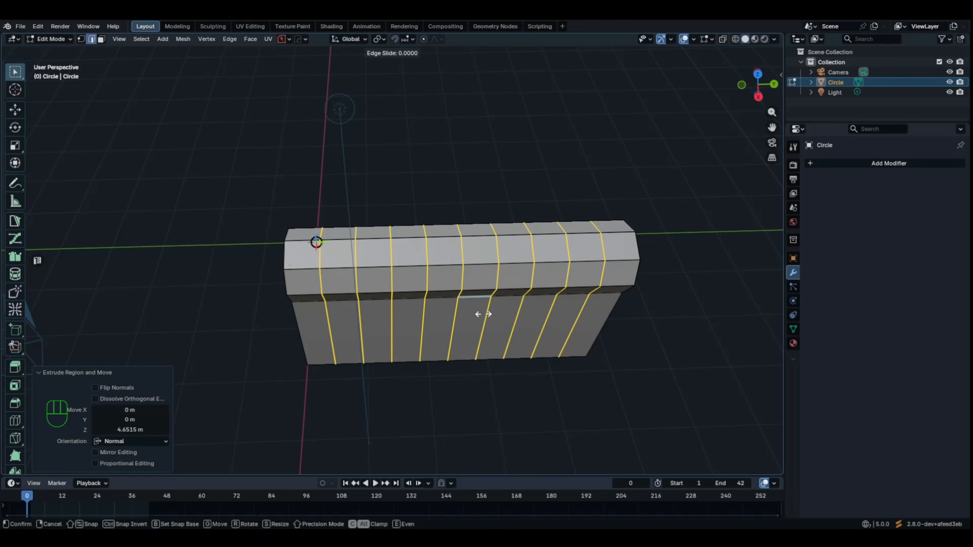
pyautogui.rightClick(483, 314)
pyautogui.moveTo(559, 344); pyautogui.dragTo(623, 295, button='middle')
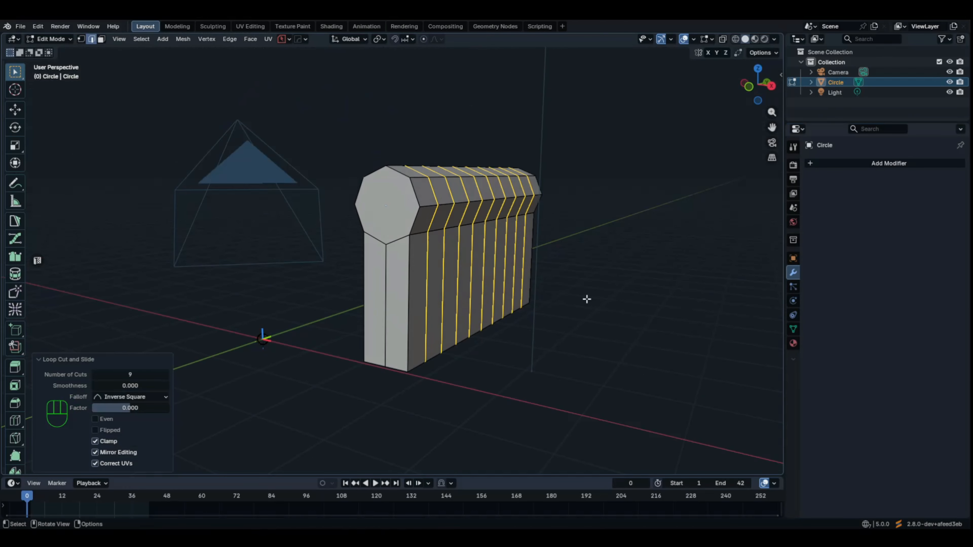
pyautogui.press('Tab')
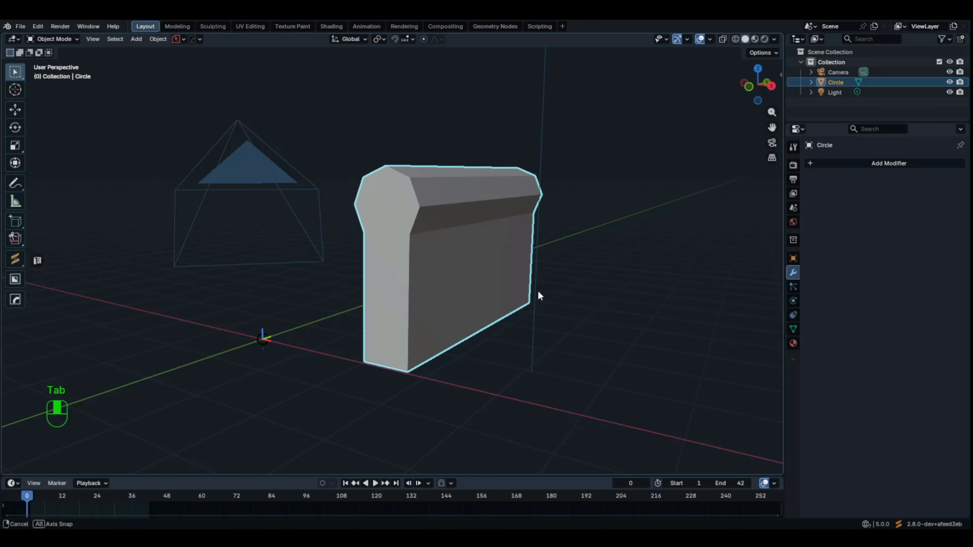
# Add a Simple Deform modifier to the extruded round-headed body
pyautogui.moveTo(537, 293); pyautogui.dragTo(550, 330, button='middle')
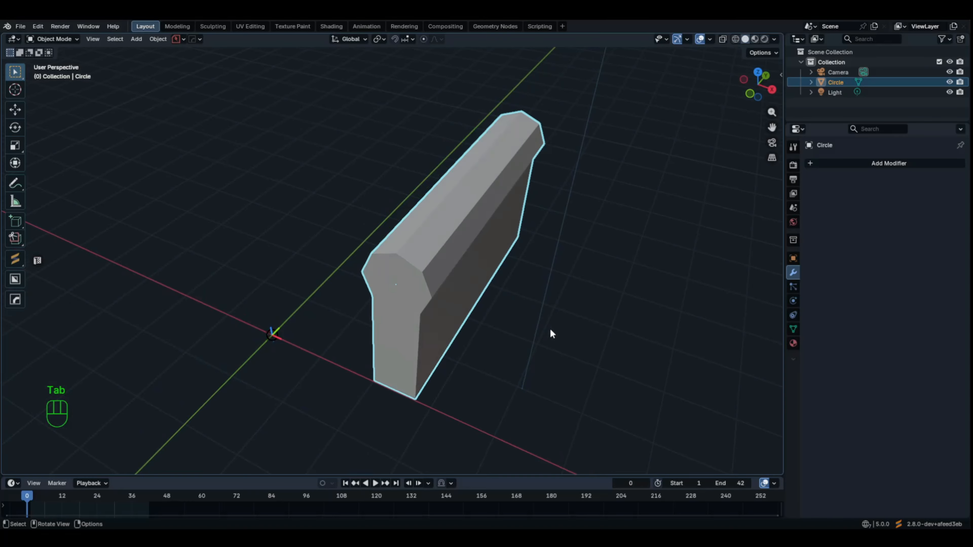
pyautogui.click(877, 162)
pyautogui.click(877, 162)
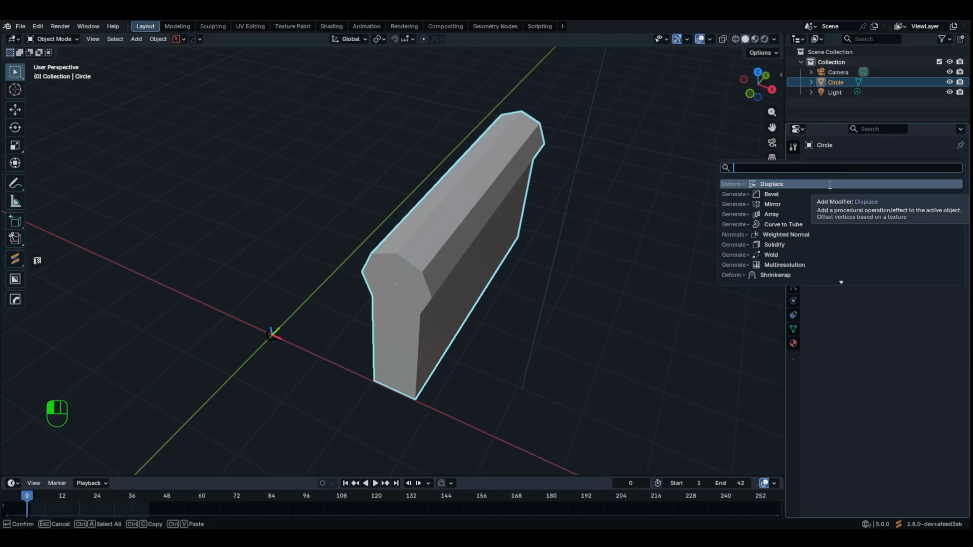
pyautogui.write('s')
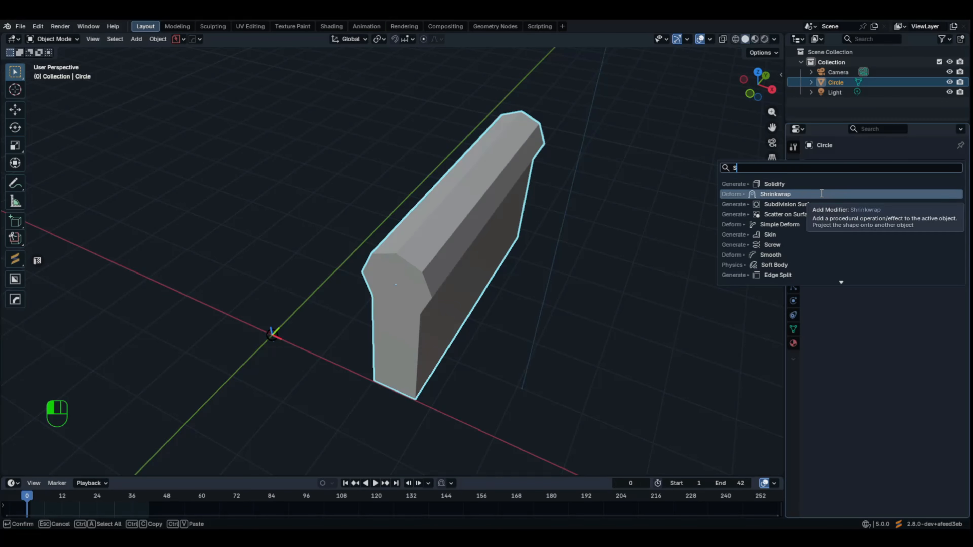
pyautogui.write('i')
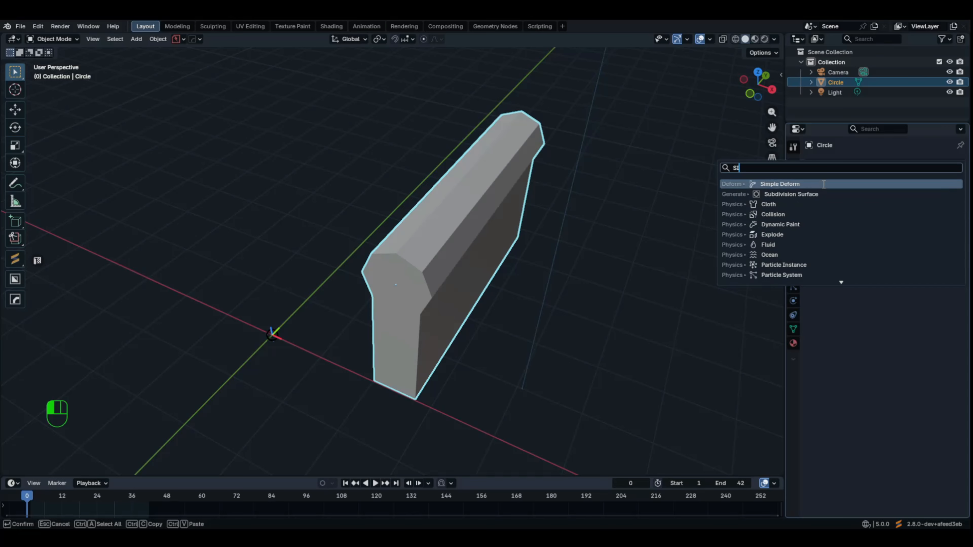
pyautogui.click(823, 184)
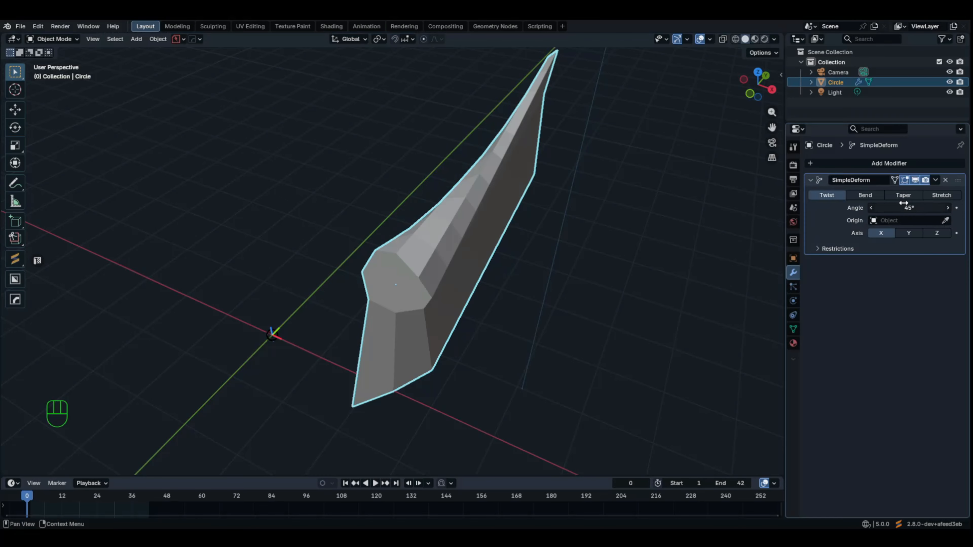
# Switch the Simple Deform modifier to Bend around the Y axis and set its angle to 95.5°, checking the curve from above
pyautogui.click(868, 195)
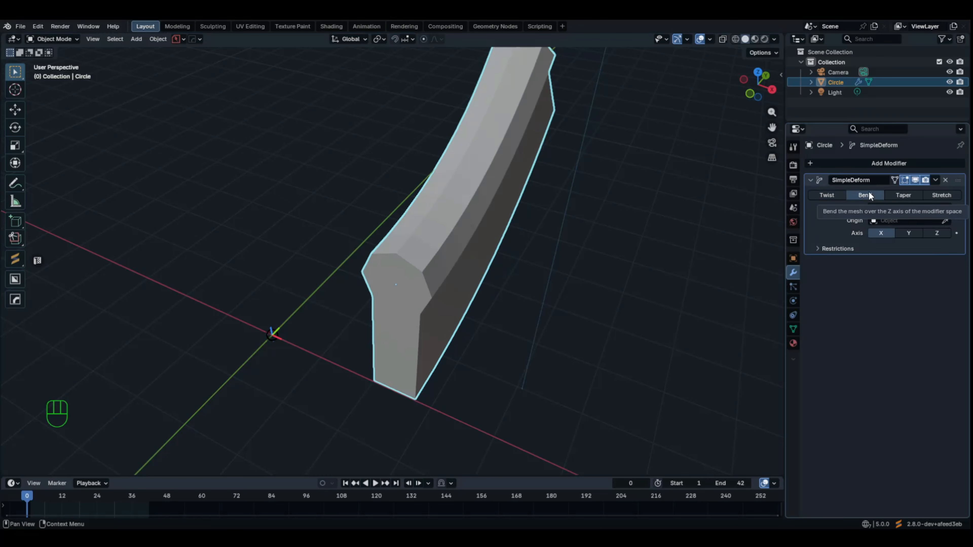
pyautogui.click(912, 234)
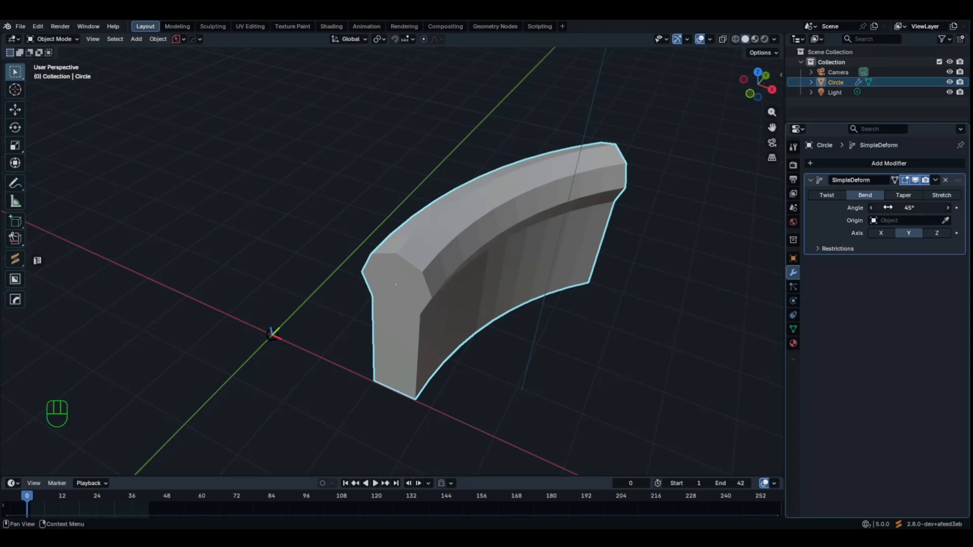
pyautogui.moveTo(908, 208); pyautogui.dragTo(957, 207)
pyautogui.press('KP_7')
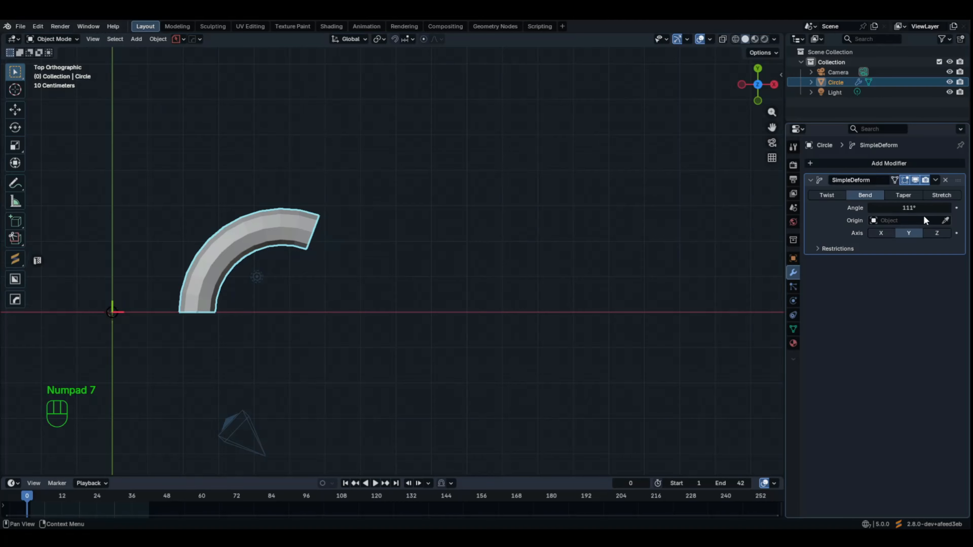
pyautogui.moveTo(924, 208); pyautogui.dragTo(893, 208)
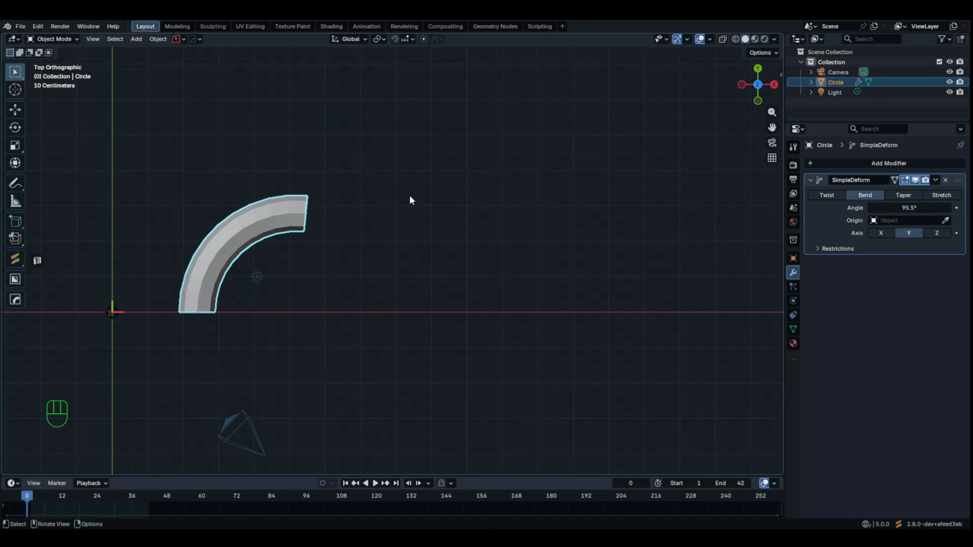
# Mirror the bent body along the global X axis in the top view
pyautogui.keyDown('shift'); pyautogui.moveTo(410, 200); pyautogui.dragTo(668, 230, button='middle'); pyautogui.keyUp('shift')
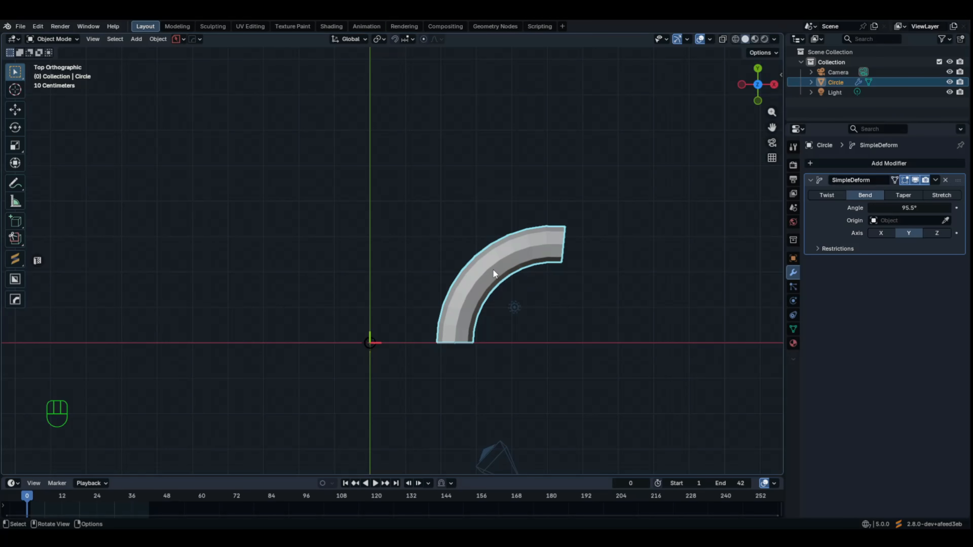
pyautogui.moveTo(580, 305); pyautogui.dragTo(563, 312, button='middle')
pyautogui.press('KP_7')
pyautogui.press('ctrl')
pyautogui.hotkey('ctrl', 'm')
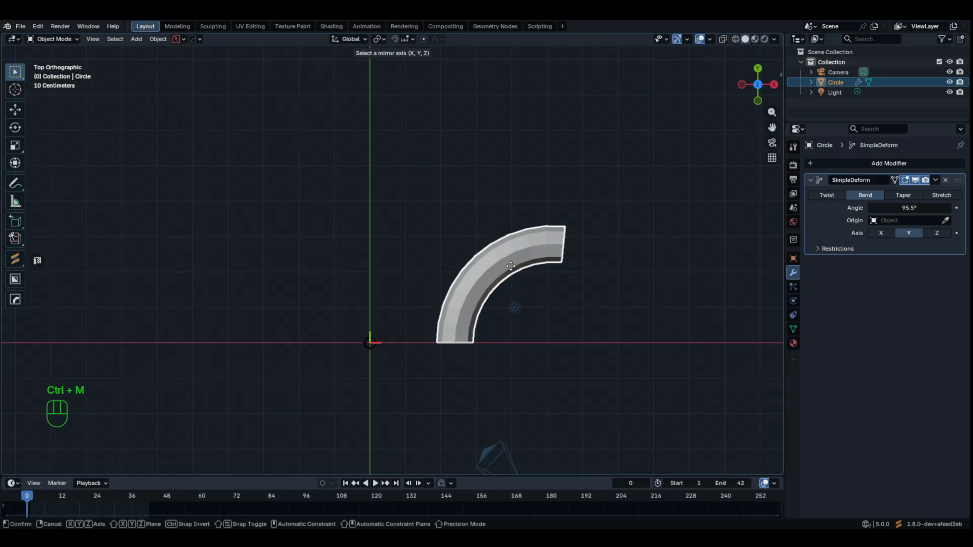
pyautogui.middleClick(510, 266)
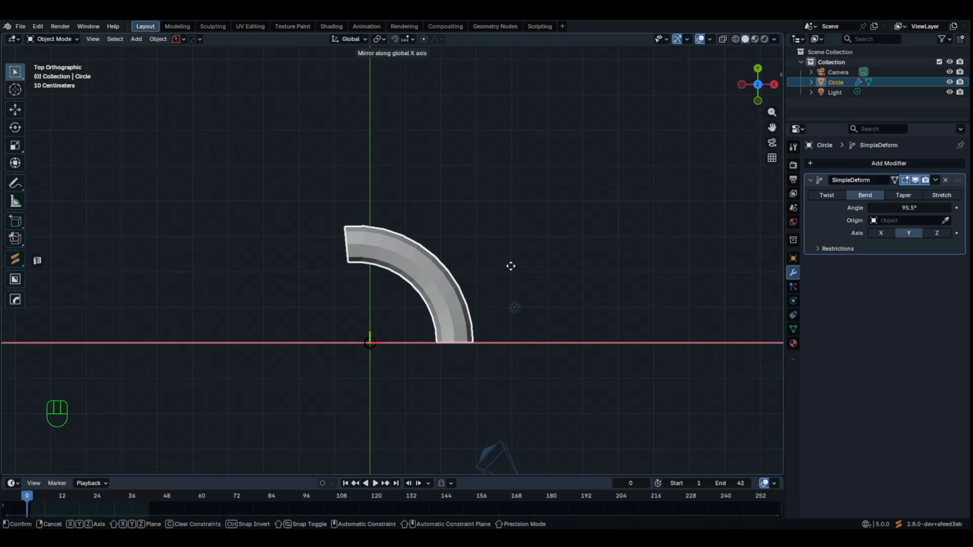
pyautogui.click(511, 266)
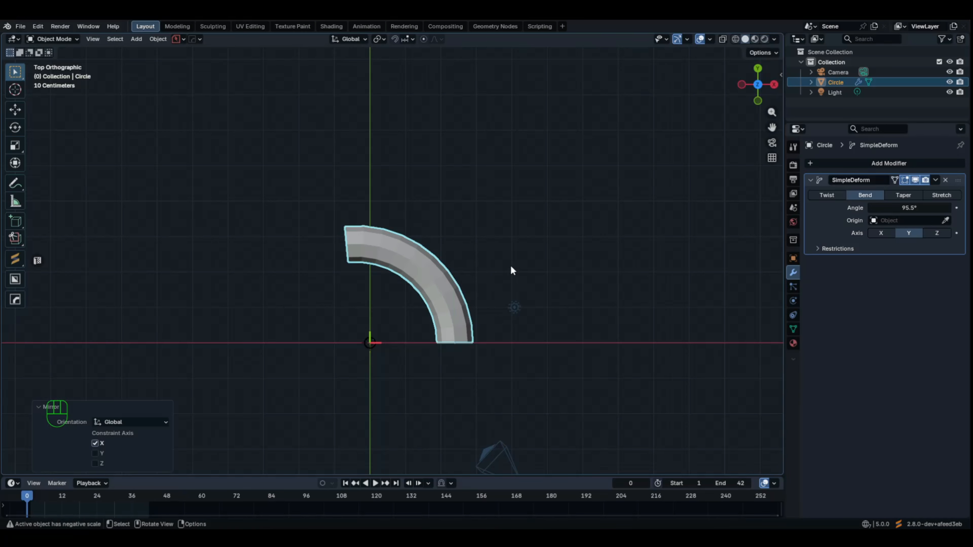
# Move the curved body about 2.25 m along X and set its bend angle to 90.5°
pyautogui.press('g')
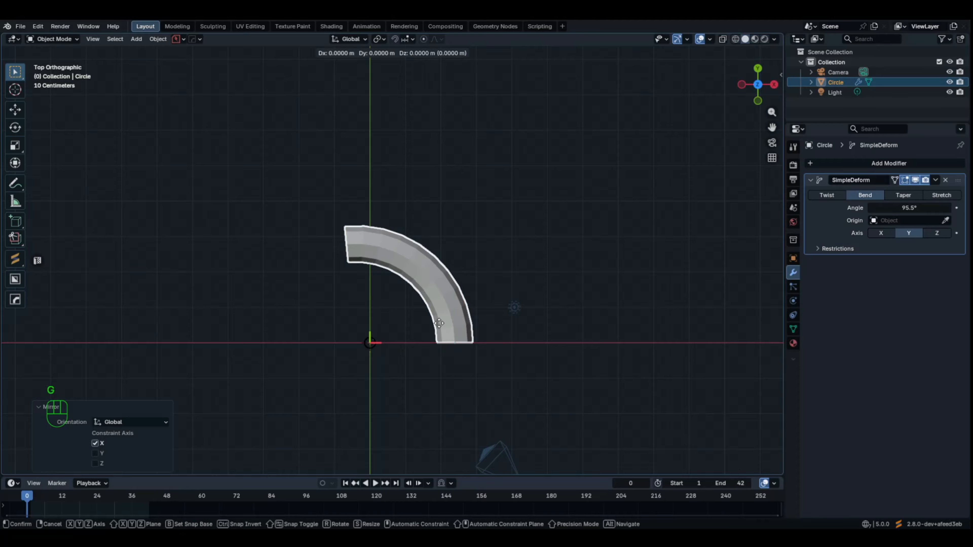
pyautogui.press('x')
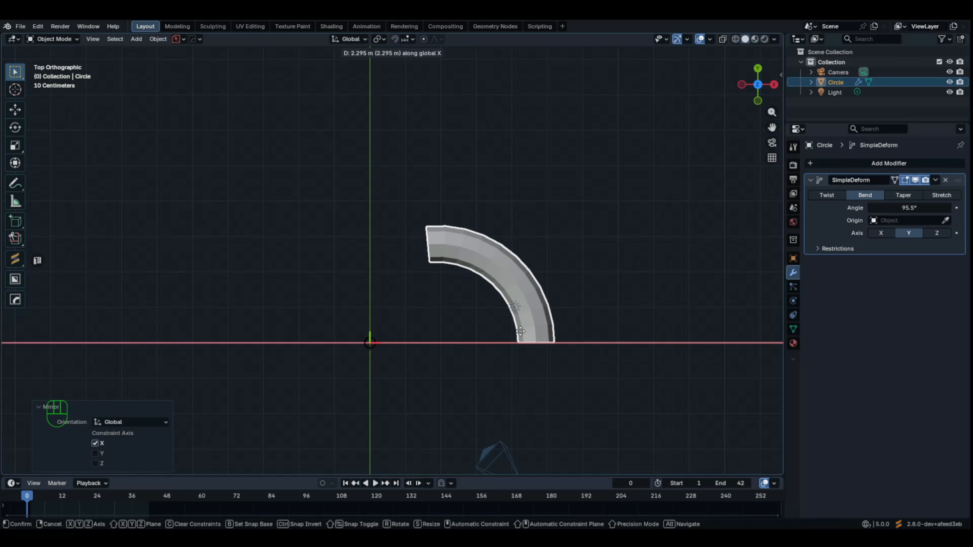
pyautogui.click(518, 334)
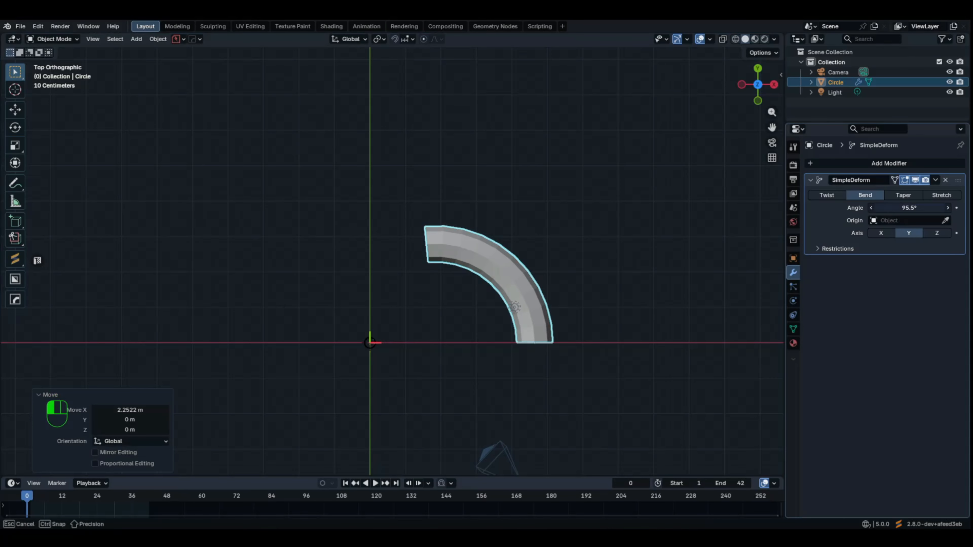
pyautogui.moveTo(909, 207); pyautogui.dragTo(896, 207)
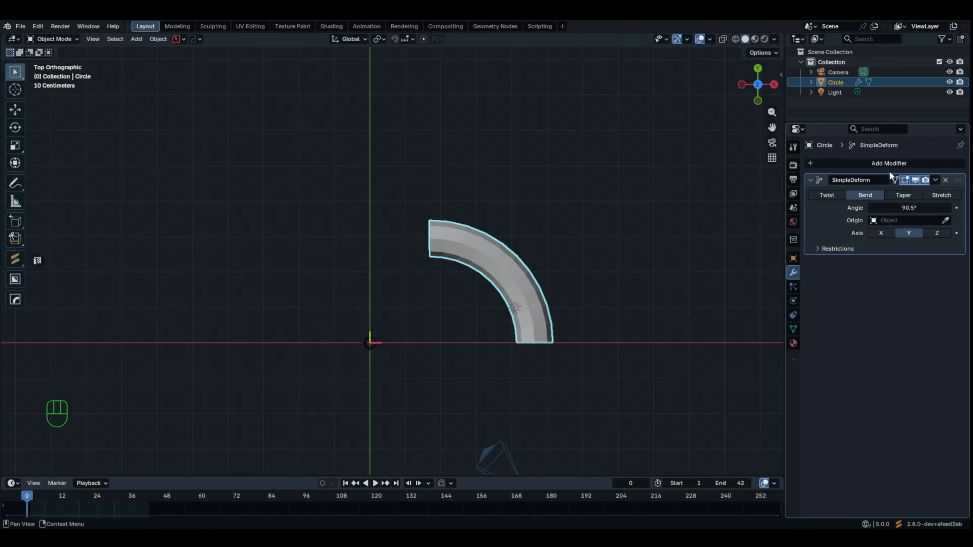
# Add a Mirror modifier to the curved body below the Simple Deform modifier
pyautogui.click(892, 162)
pyautogui.click(891, 160)
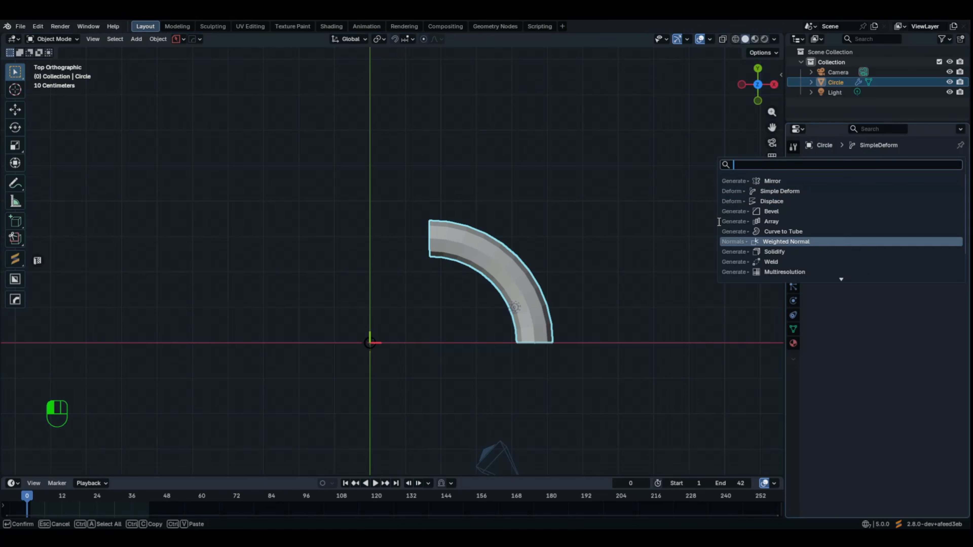
pyautogui.click(809, 181)
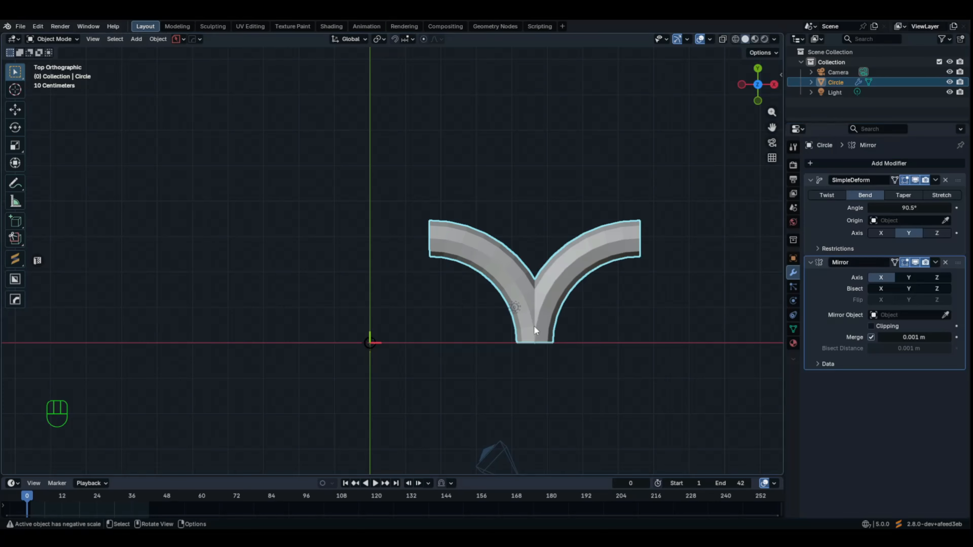
# Add a Plain Axes empty at the world origin
pyautogui.press('shift')
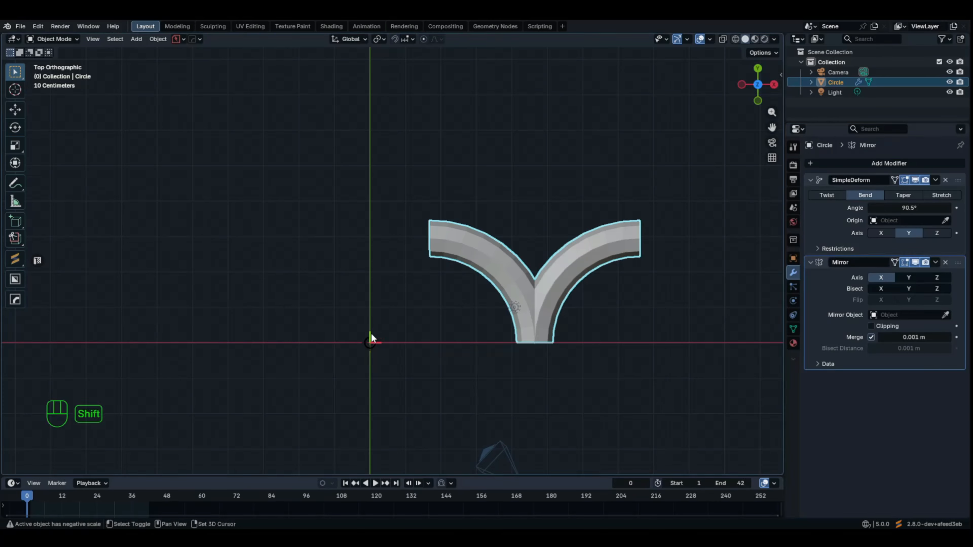
pyautogui.hotkey('shift', 'a')
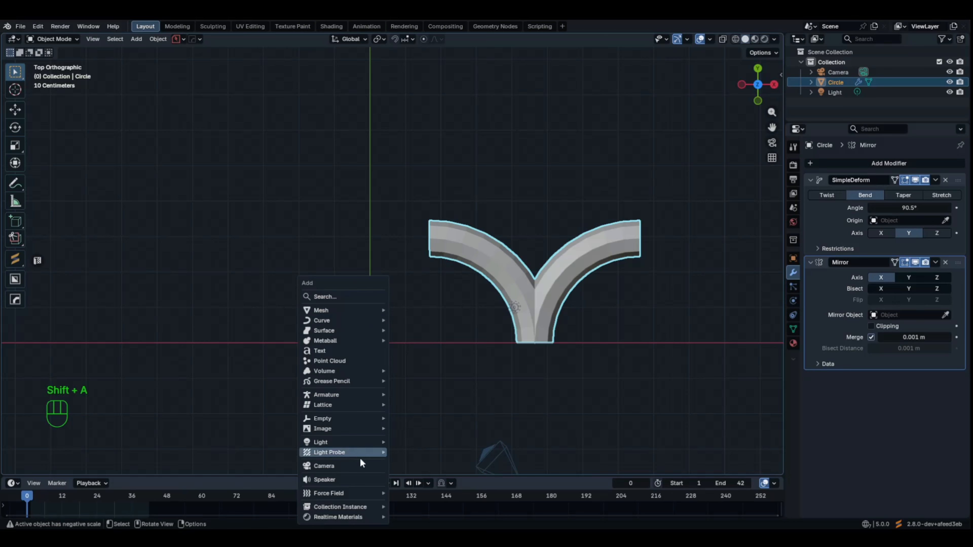
pyautogui.moveTo(353, 417)
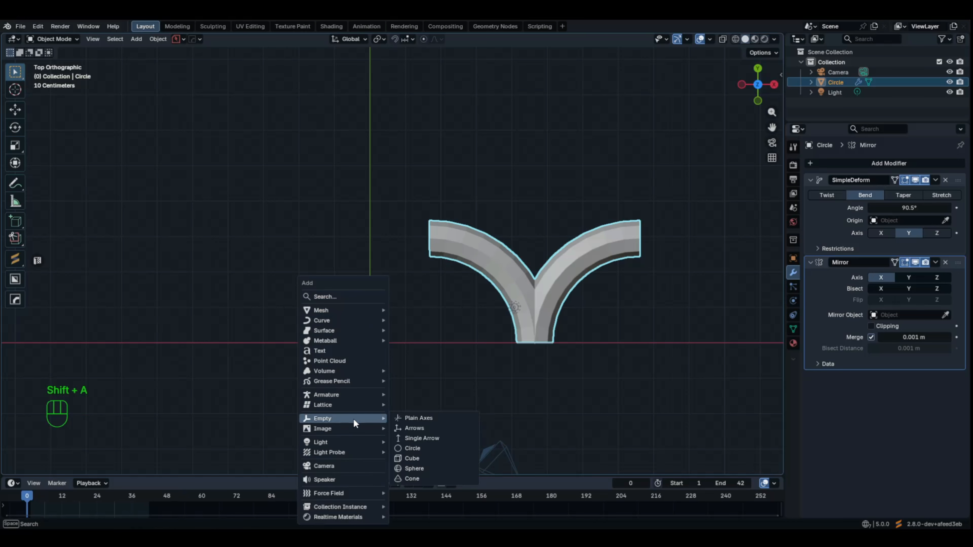
pyautogui.click(443, 421)
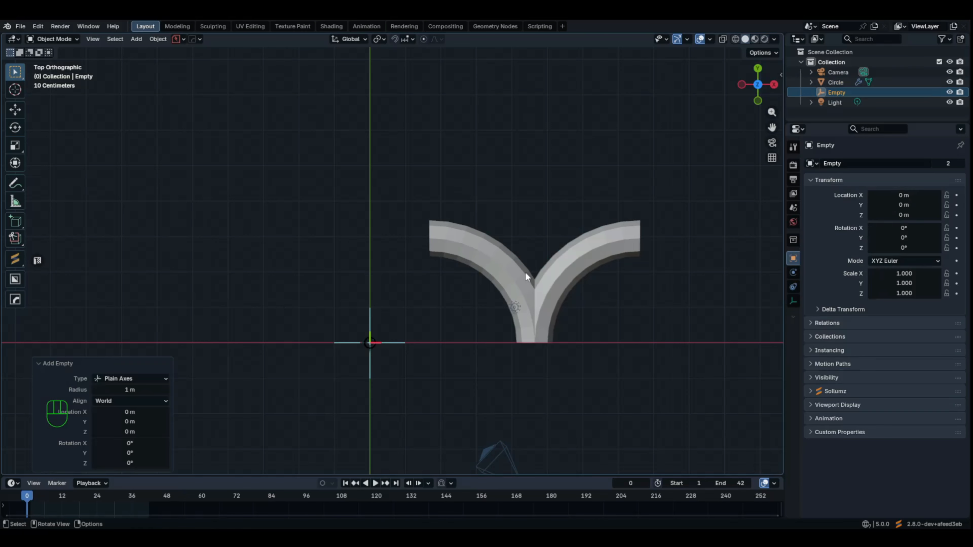
# Set the empty at the origin as the mirror object of the curved body's Mirror modifier
pyautogui.click(514, 269)
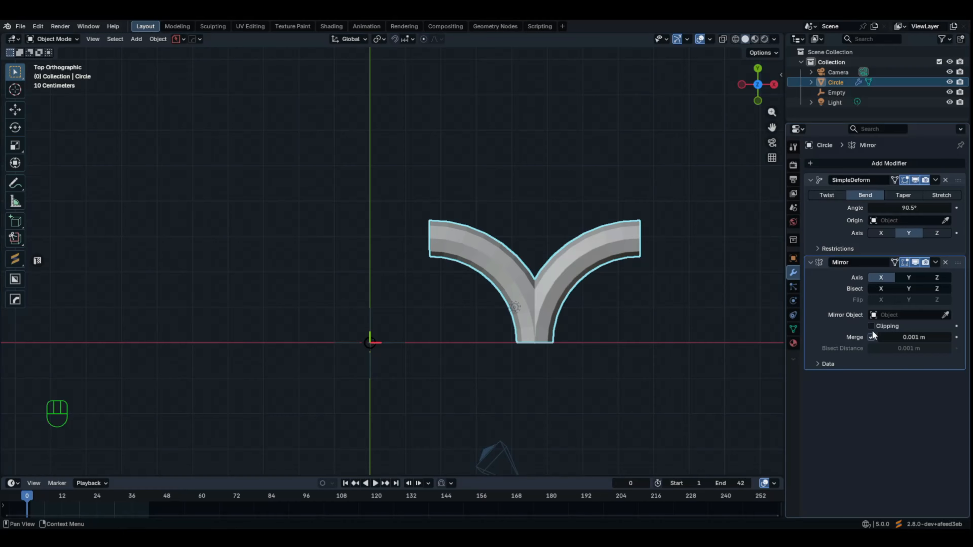
pyautogui.click(948, 315)
pyautogui.click(371, 320)
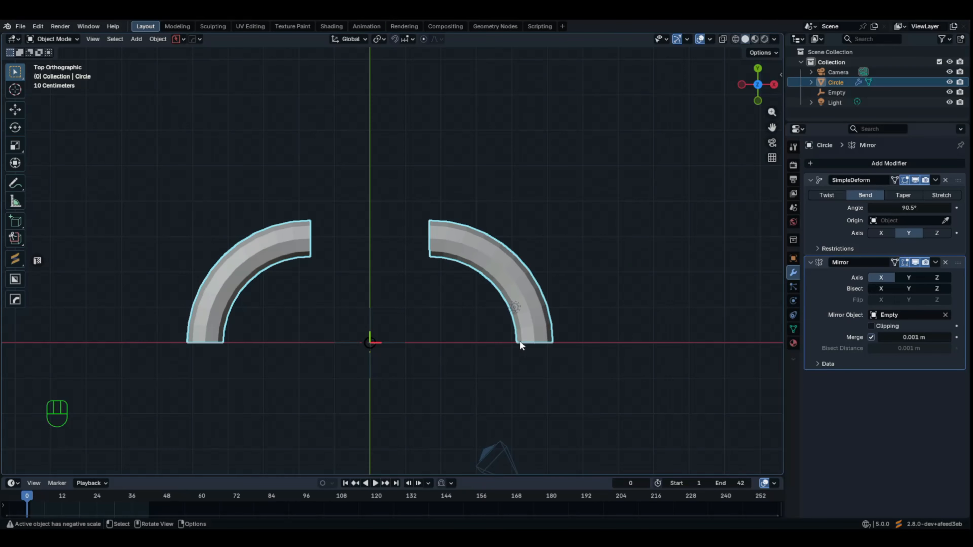
# Apply the Simple Deform modifier so the bend becomes part of the mesh, keeping the Mirror modifier
pyautogui.scroll(2, 498, 313)
pyautogui.moveTo(498, 313); pyautogui.dragTo(465, 242, button='middle')
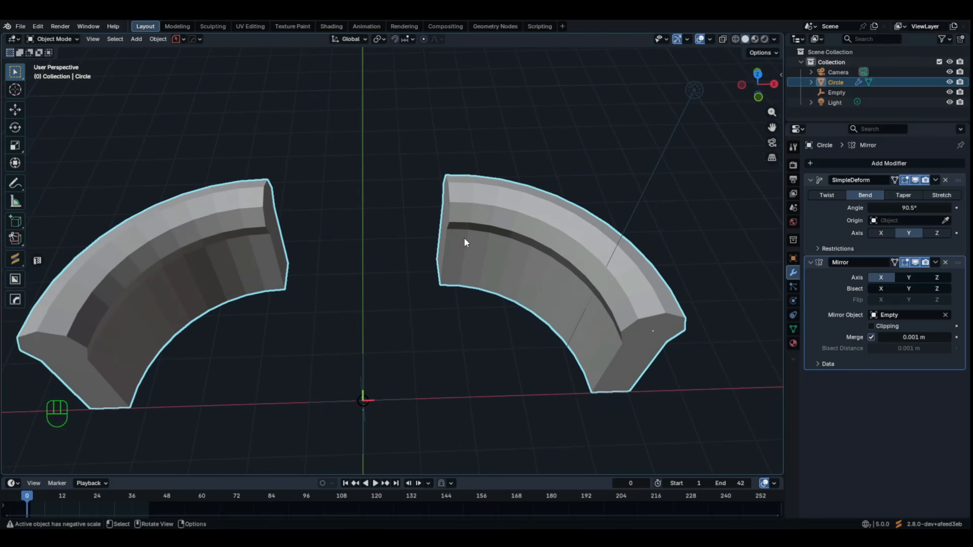
pyautogui.press('Tab')
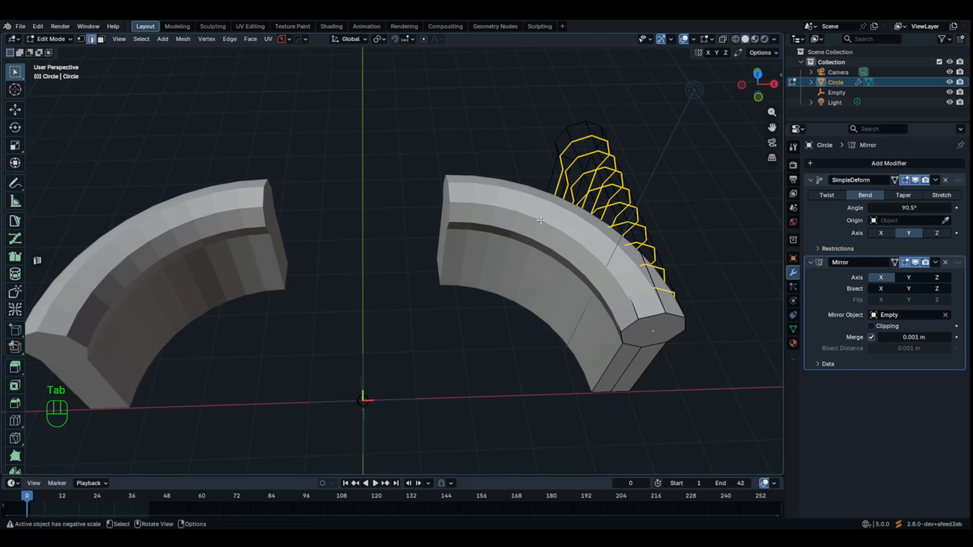
pyautogui.press('Tab')
pyautogui.moveTo(585, 245); pyautogui.dragTo(539, 255, button='middle')
pyautogui.press('Tab')
pyautogui.press('Tab')
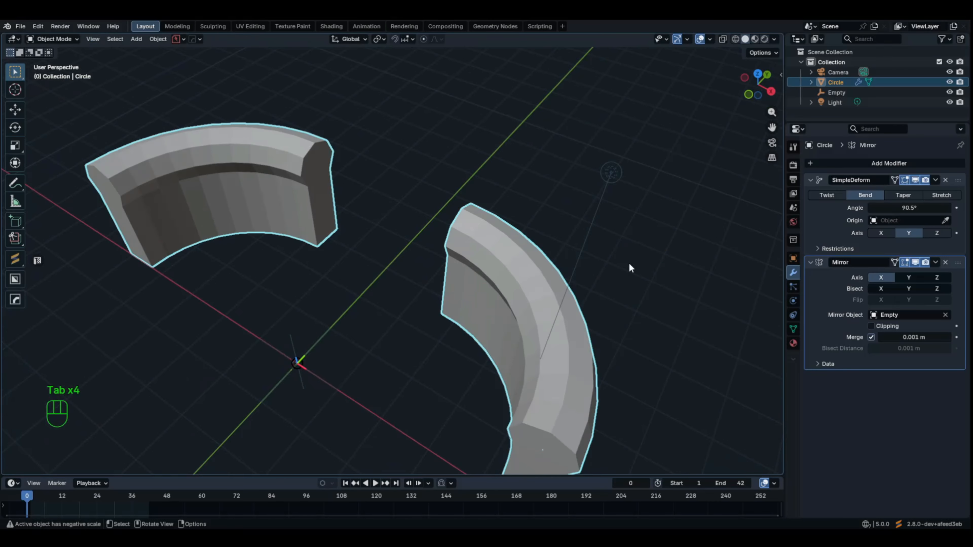
pyautogui.keyDown('ctrl'); pyautogui.scroll(1, 852, 220); pyautogui.keyUp('ctrl')
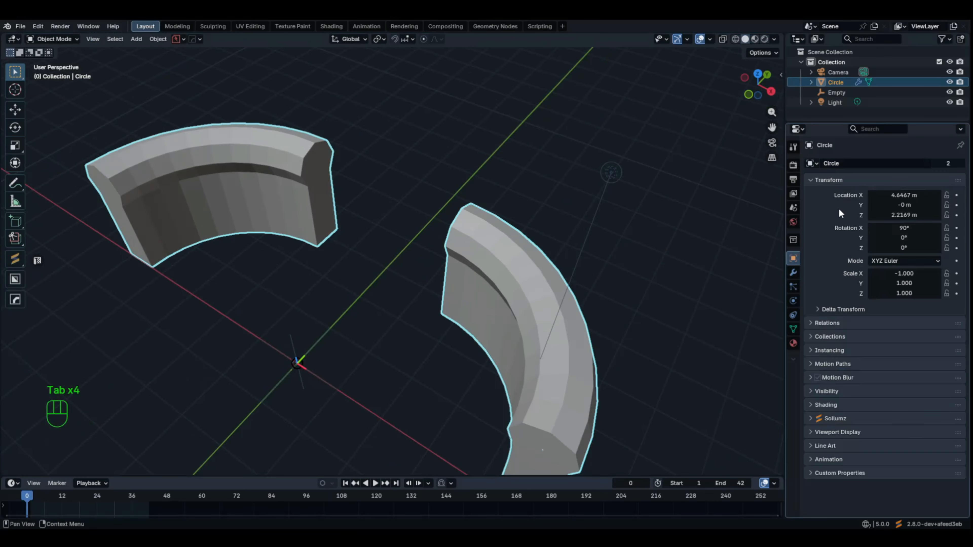
pyautogui.click(794, 272)
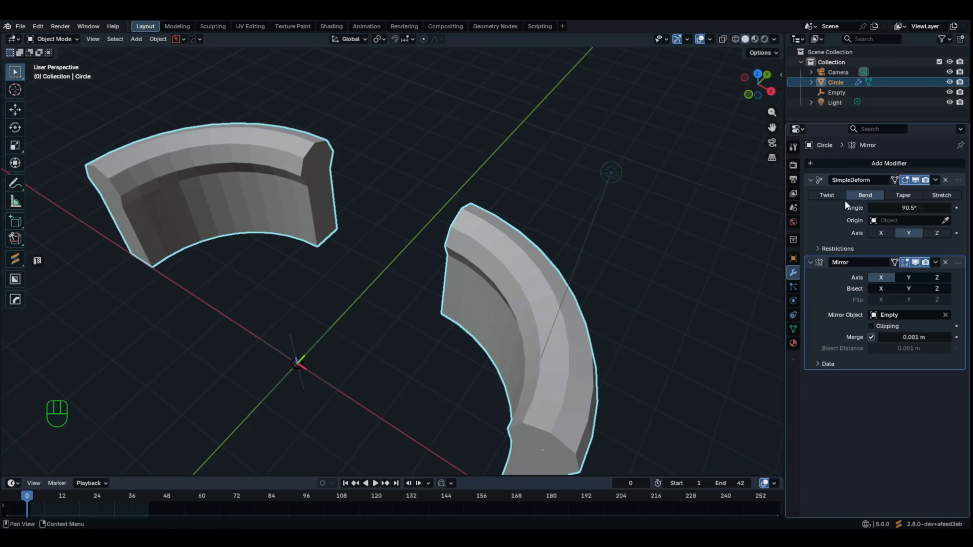
pyautogui.hotkey('ctrl', 'a')
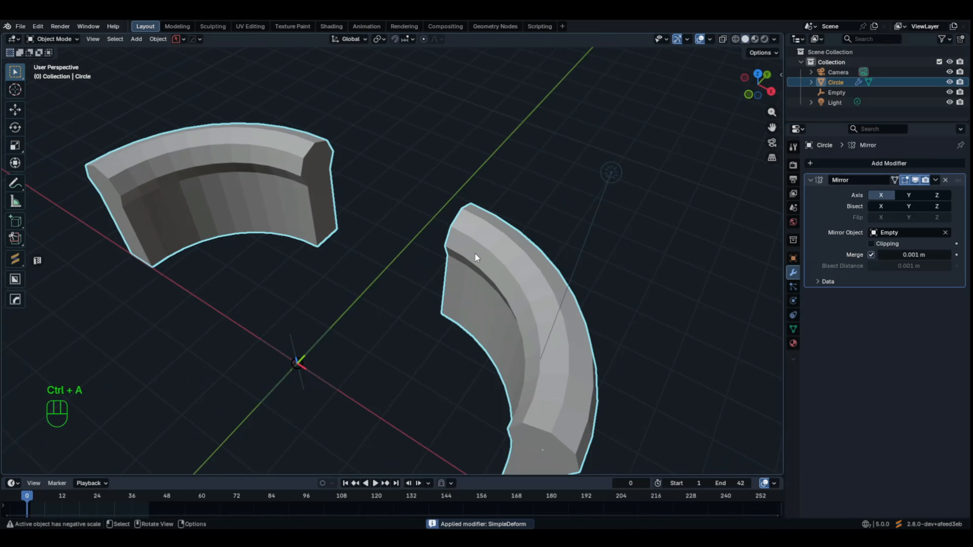
# Delete the octagonal cap face and the two narrow faces below it at the curved body's end facing the mirror plane
pyautogui.press('Tab')
pyautogui.moveTo(434, 257); pyautogui.dragTo(482, 229, button='middle')
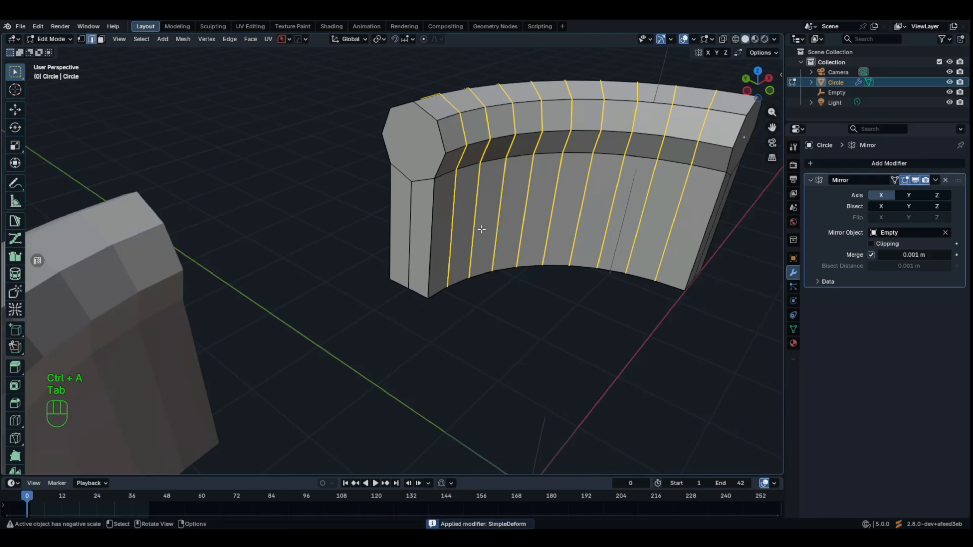
pyautogui.press('3')
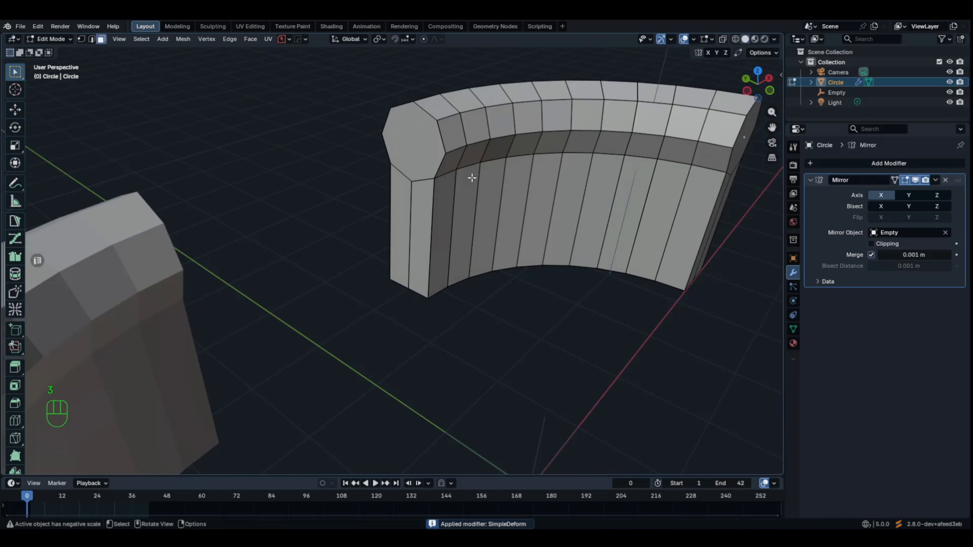
pyautogui.click(428, 149)
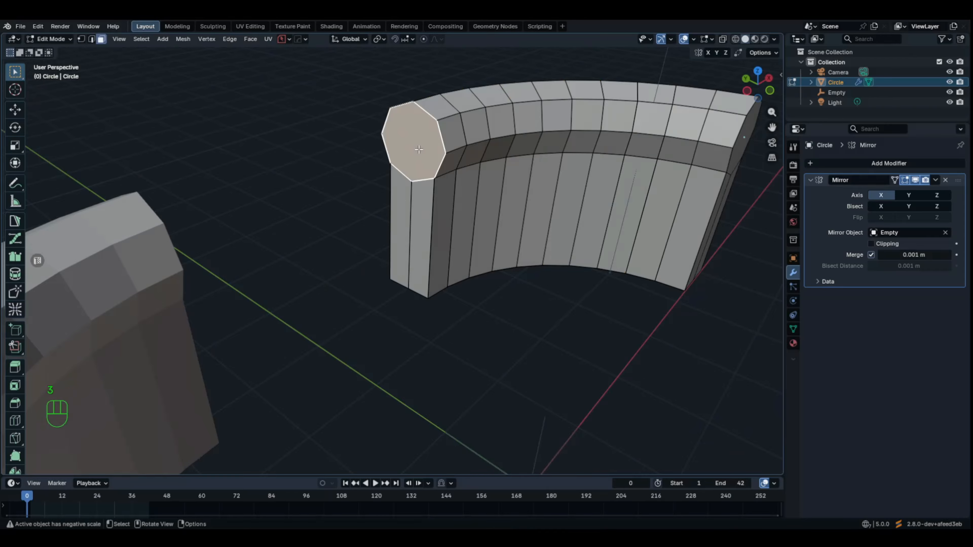
pyautogui.keyDown('shift'); pyautogui.click(406, 201); pyautogui.keyUp('shift')
pyautogui.keyDown('shift'); pyautogui.click(426, 200); pyautogui.keyUp('shift')
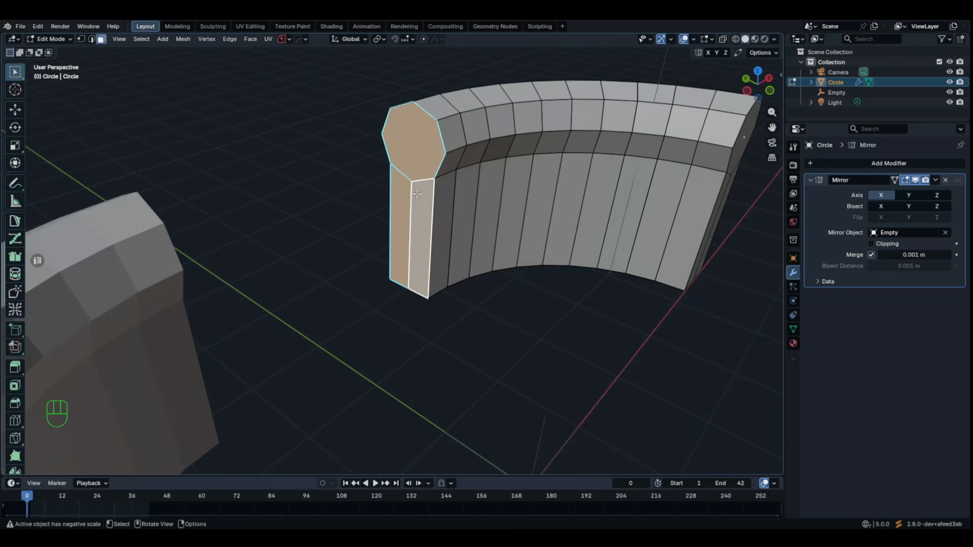
pyautogui.press('z')
pyautogui.press('x')
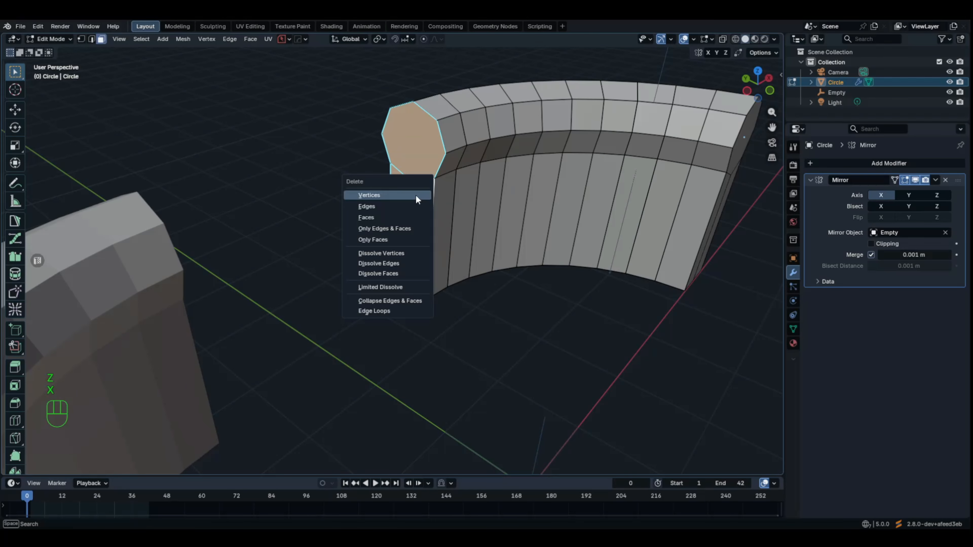
pyautogui.click(394, 216)
# Turn on the Mirror modifier's clipping and extrude the open end's boundary loop about -1.68 m along X to join the mirrored half
pyautogui.moveTo(464, 192); pyautogui.dragTo(463, 211, button='middle')
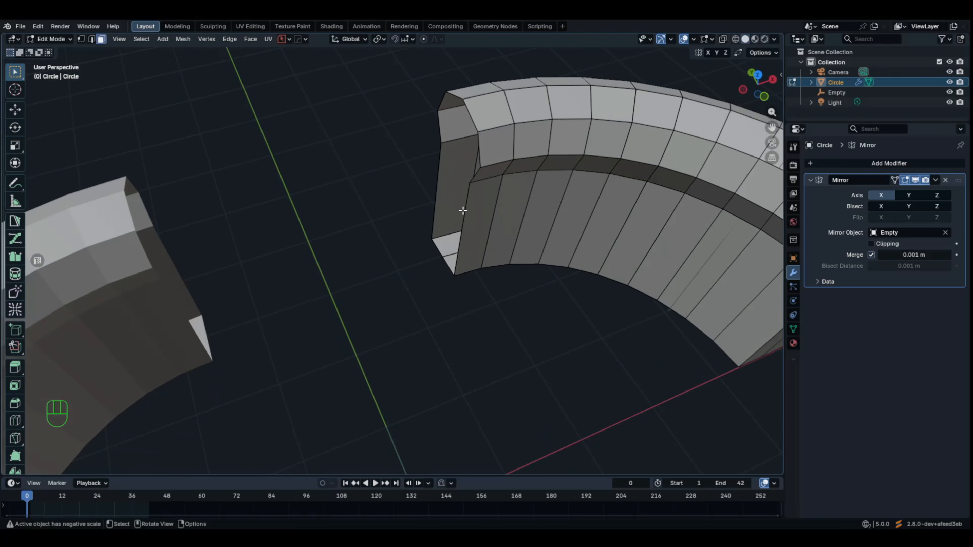
pyautogui.press('2')
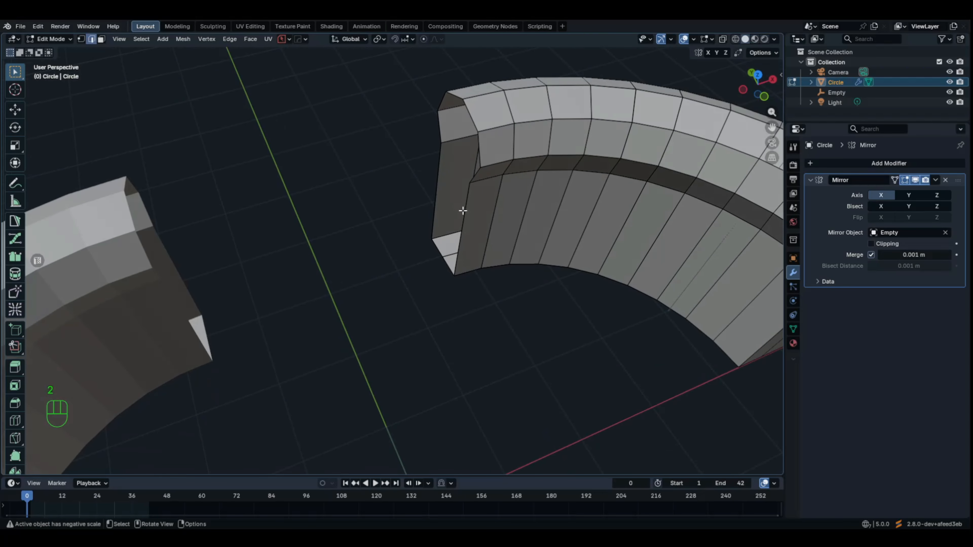
pyautogui.keyDown('alt'); pyautogui.click(478, 148); pyautogui.keyUp('alt')
pyautogui.keyDown('alt'); pyautogui.click(479, 135); pyautogui.keyUp('alt')
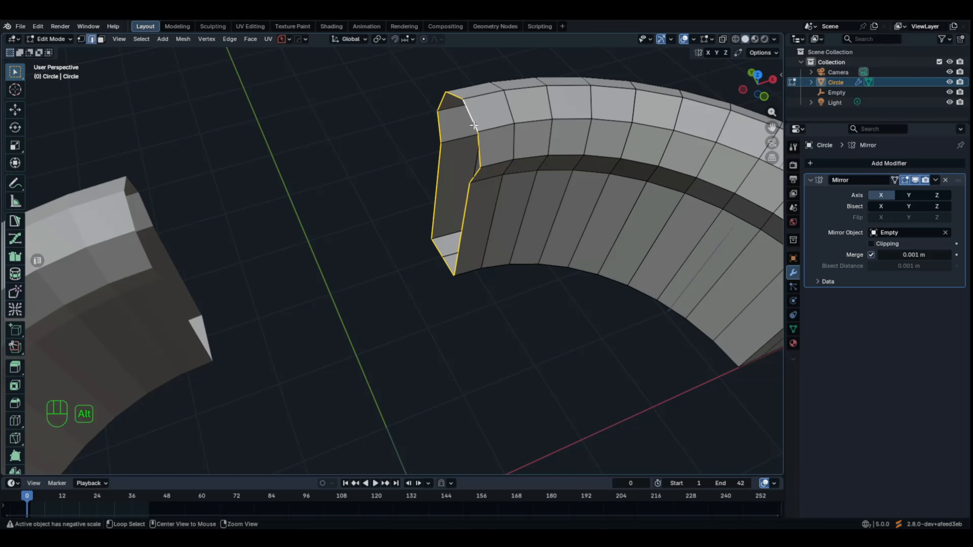
pyautogui.moveTo(479, 135); pyautogui.dragTo(523, 265, button='middle')
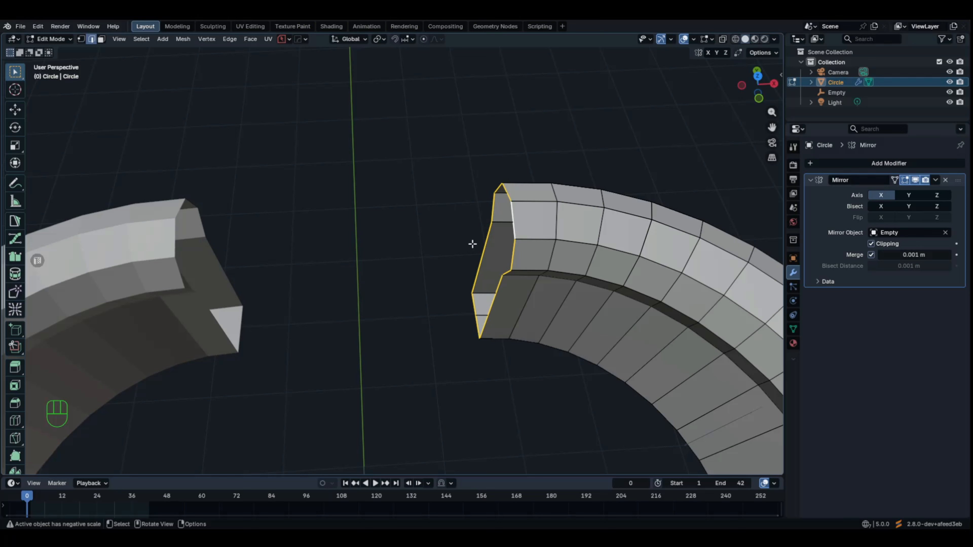
pyautogui.press('e')
pyautogui.press('x')
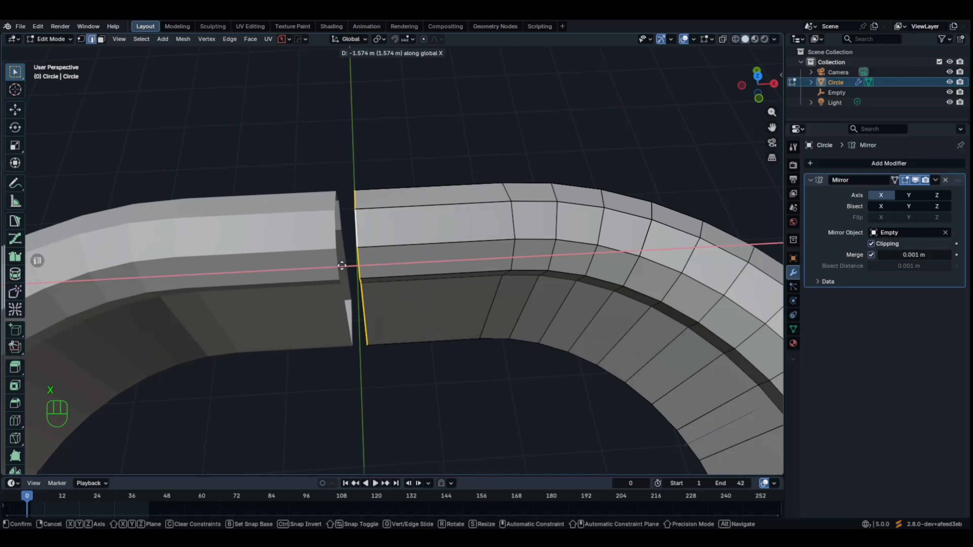
pyautogui.click(332, 269)
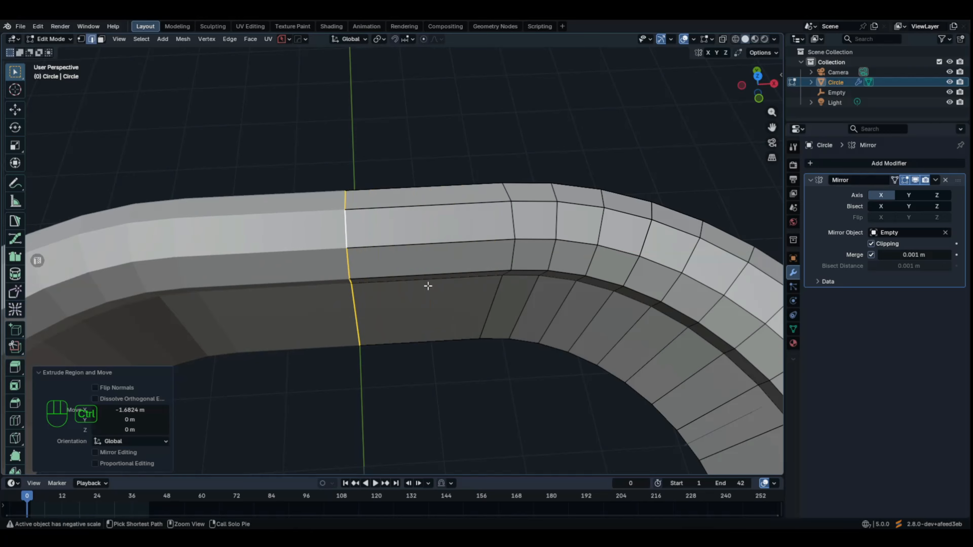
# Add two evenly spaced loop cuts across the new straight section between the curve and the mirror seam
pyautogui.hotkey('ctrl', 'r')
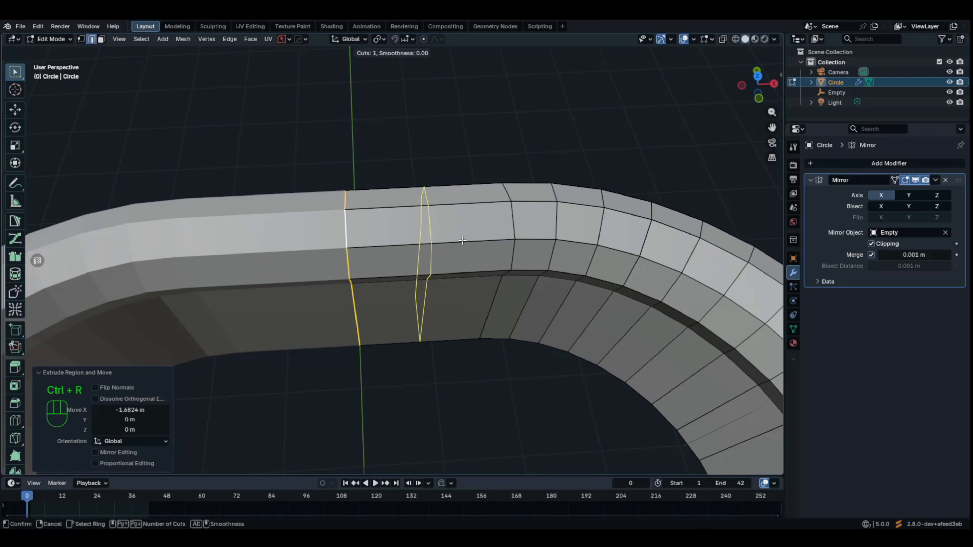
pyautogui.scroll(1, 463, 240)
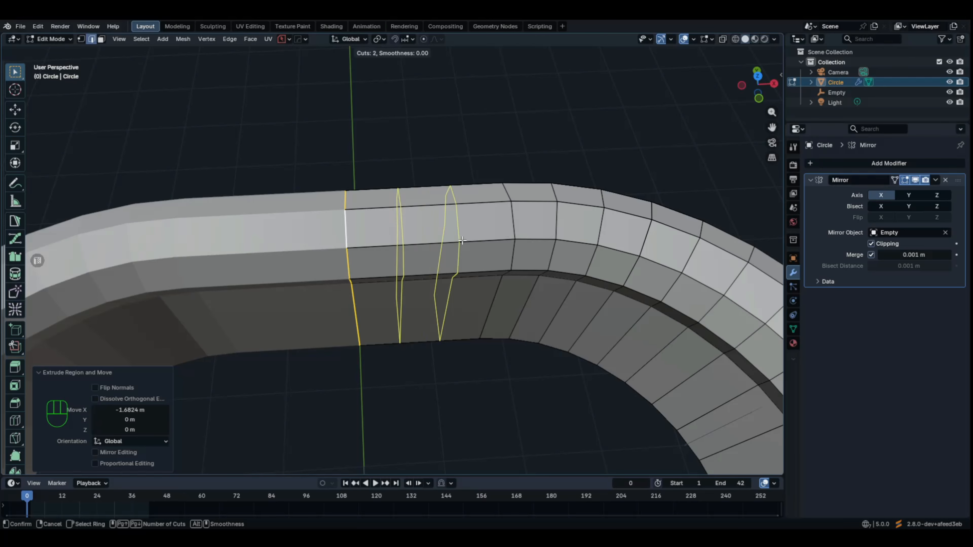
pyautogui.click(462, 240)
pyautogui.rightClick(463, 240)
pyautogui.scroll(-6, 462, 240)
pyautogui.moveTo(473, 306); pyautogui.dragTo(485, 252, button='middle')
# Apply the Mirror modifier in Object Mode so both halves become one real mesh
pyautogui.press('Tab')
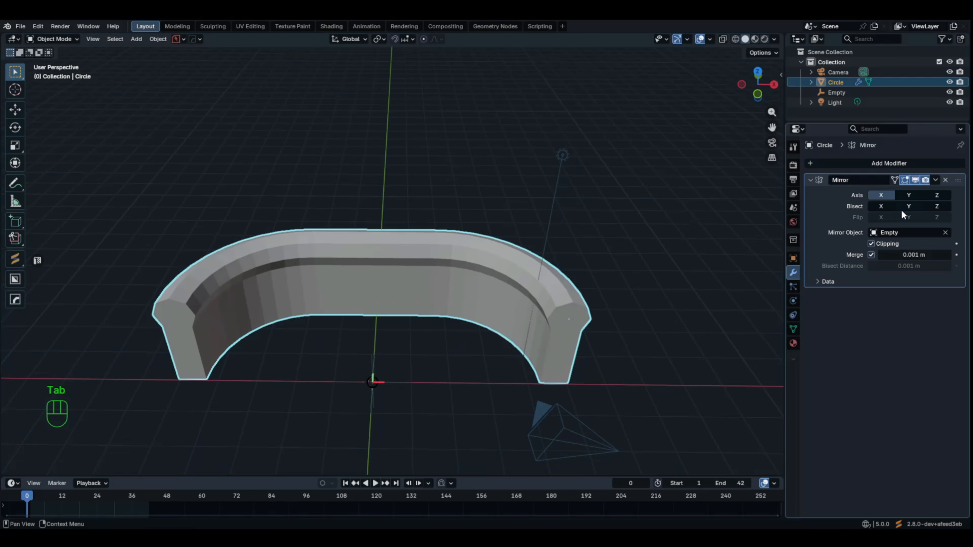
pyautogui.press('ctrl')
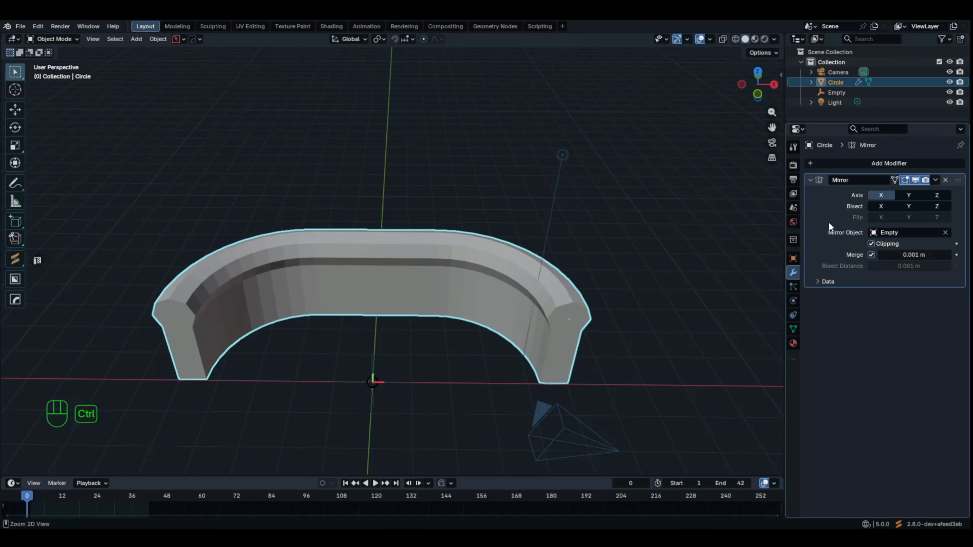
pyautogui.hotkey('ctrl', 'a')
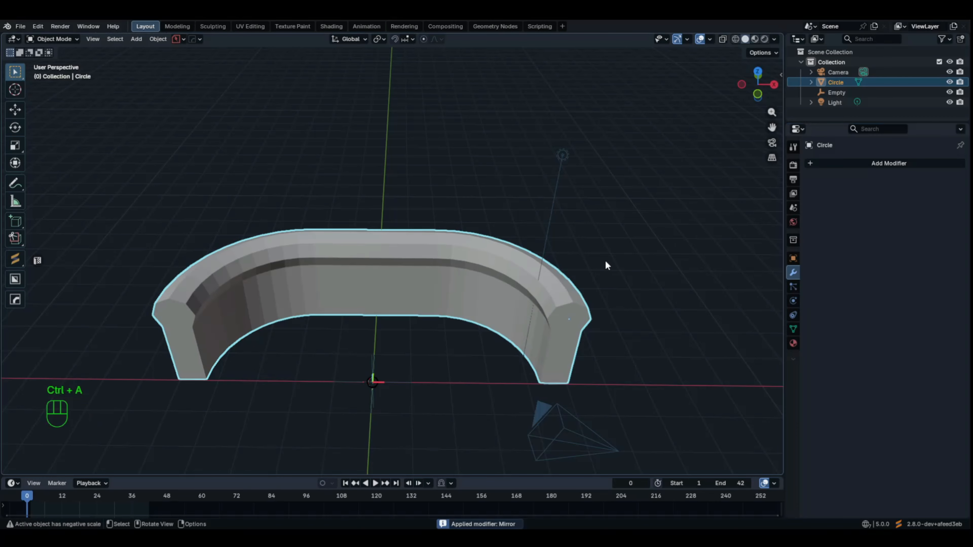
# Select the whole mesh and merge its vertices by distance at 0.0001 m
pyautogui.moveTo(641, 254); pyautogui.dragTo(637, 301, button='middle')
pyautogui.press('Tab')
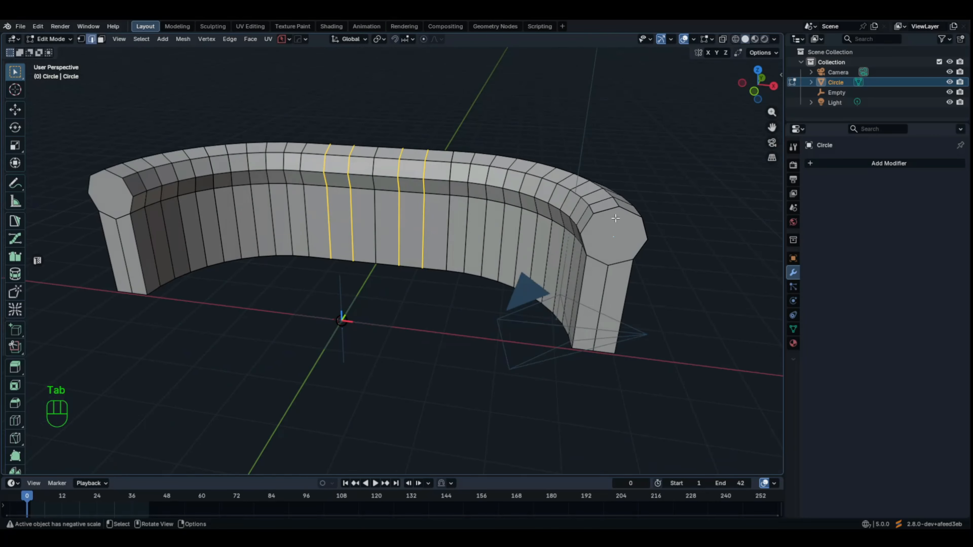
pyautogui.press('a')
pyautogui.moveTo(615, 218); pyautogui.dragTo(552, 224, button='middle')
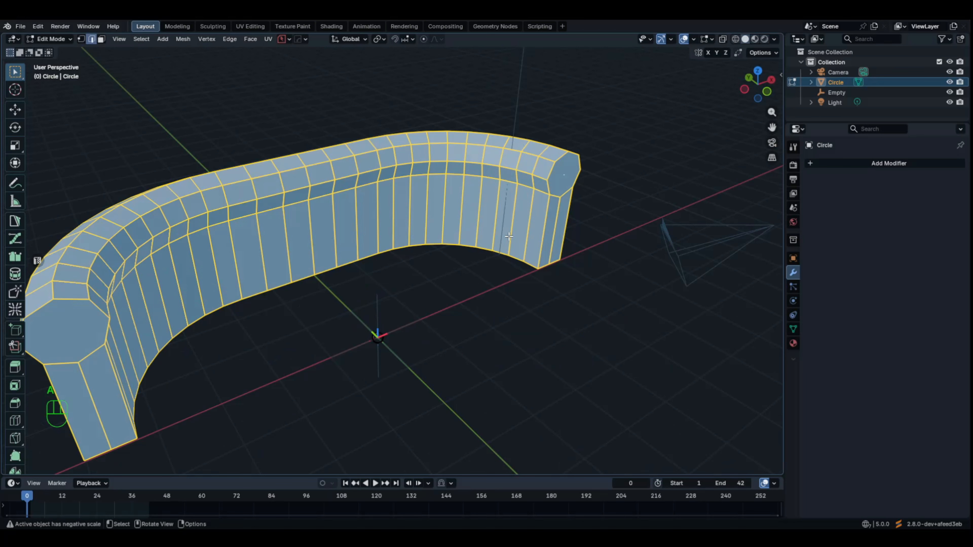
pyautogui.press('m')
pyautogui.click(495, 240)
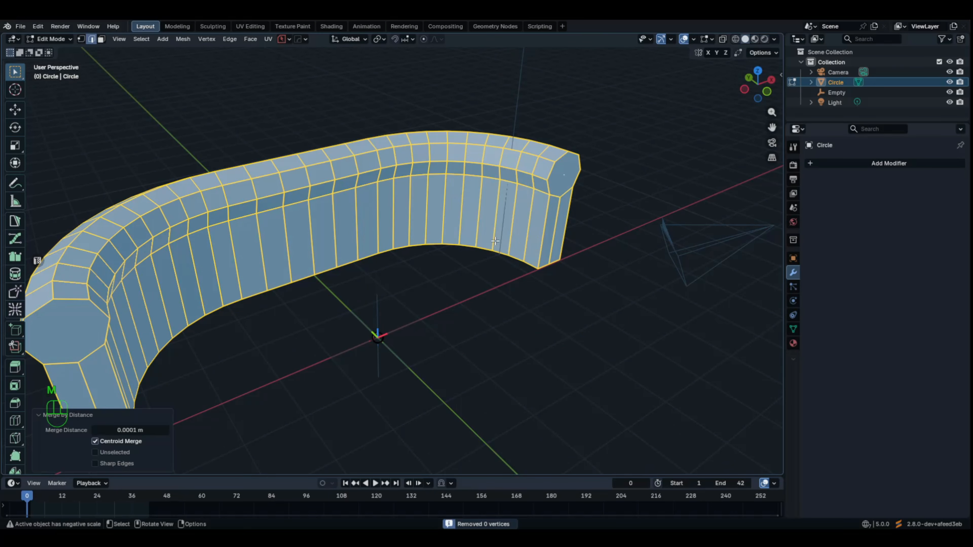
# Extrude the three end faces on each of the two arms about 0.71 m outward along their normal
pyautogui.moveTo(495, 240); pyautogui.dragTo(526, 268, button='middle')
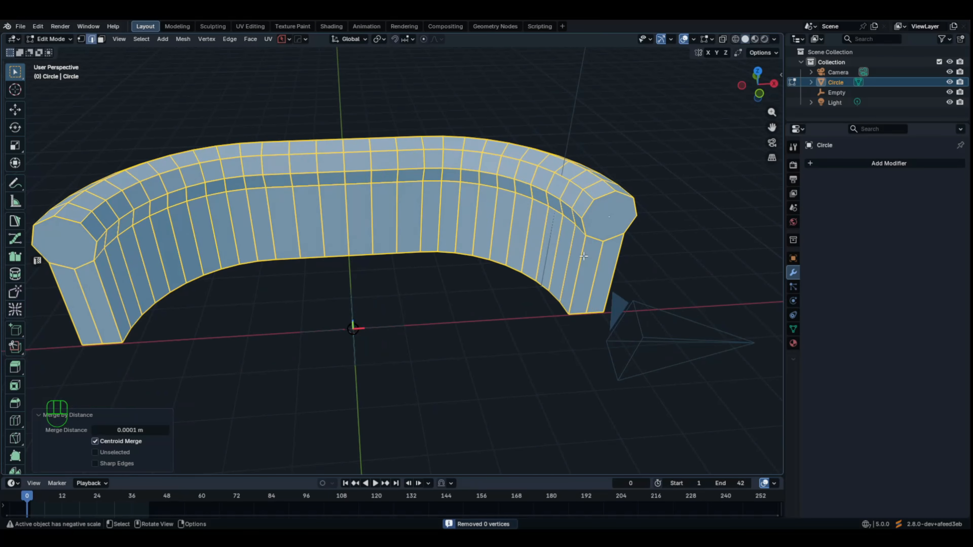
pyautogui.press('3')
pyautogui.click(602, 227)
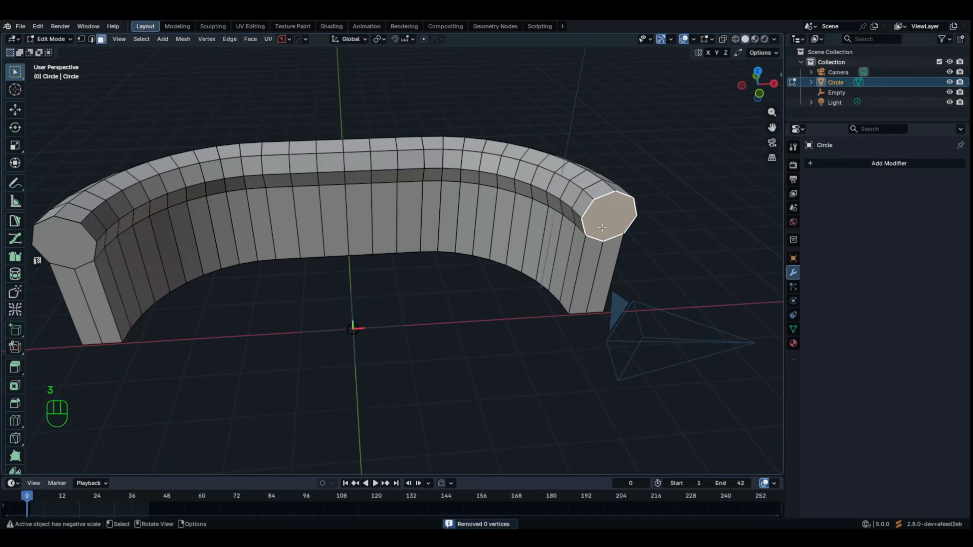
pyautogui.keyDown('shift'); pyautogui.click(585, 276); pyautogui.keyUp('shift')
pyautogui.keyDown('shift'); pyautogui.click(605, 270); pyautogui.keyUp('shift')
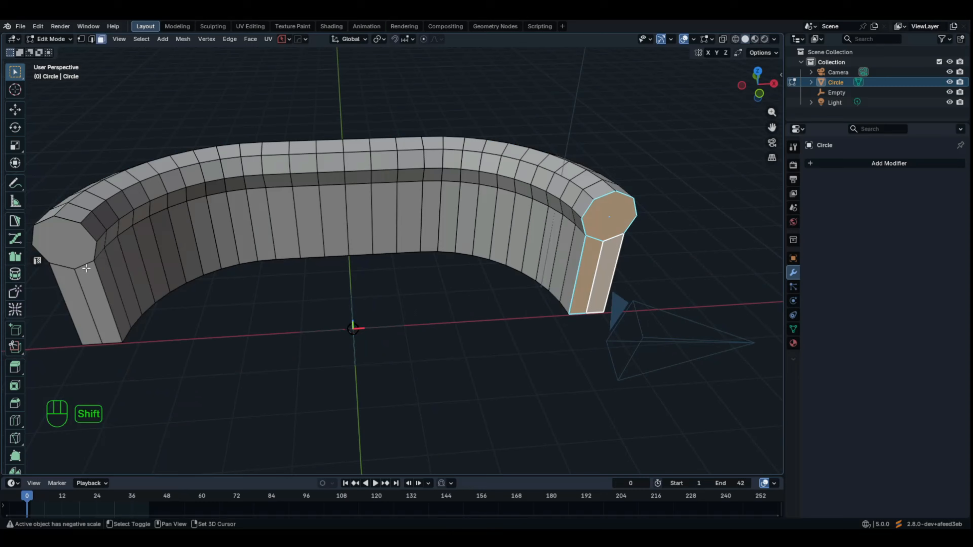
pyautogui.keyDown('shift'); pyautogui.click(88, 240); pyautogui.keyUp('shift')
pyautogui.keyDown('shift'); pyautogui.click(86, 280); pyautogui.keyUp('shift')
pyautogui.keyDown('shift'); pyautogui.click(85, 285); pyautogui.keyUp('shift')
pyautogui.keyDown('shift'); pyautogui.click(80, 286); pyautogui.keyUp('shift')
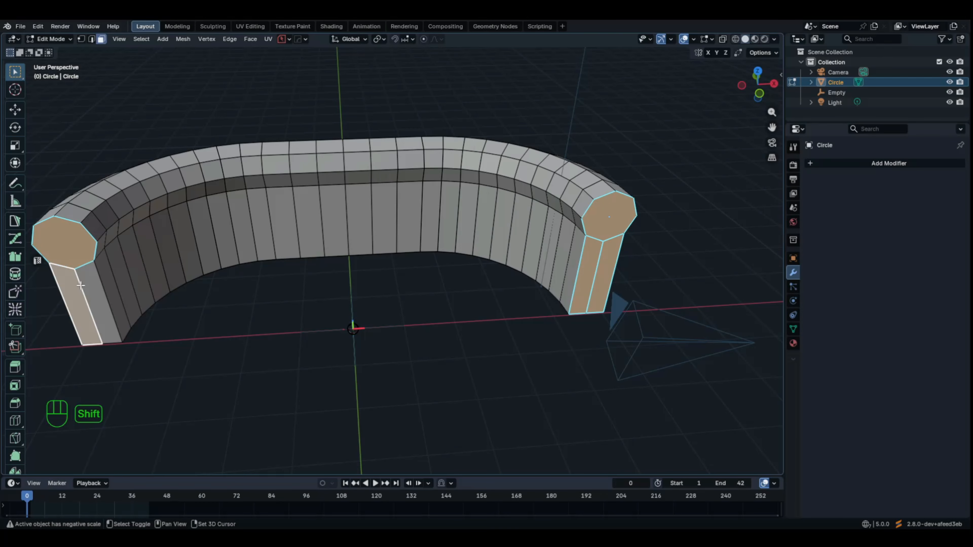
pyautogui.keyDown('shift'); pyautogui.click(93, 284); pyautogui.keyUp('shift')
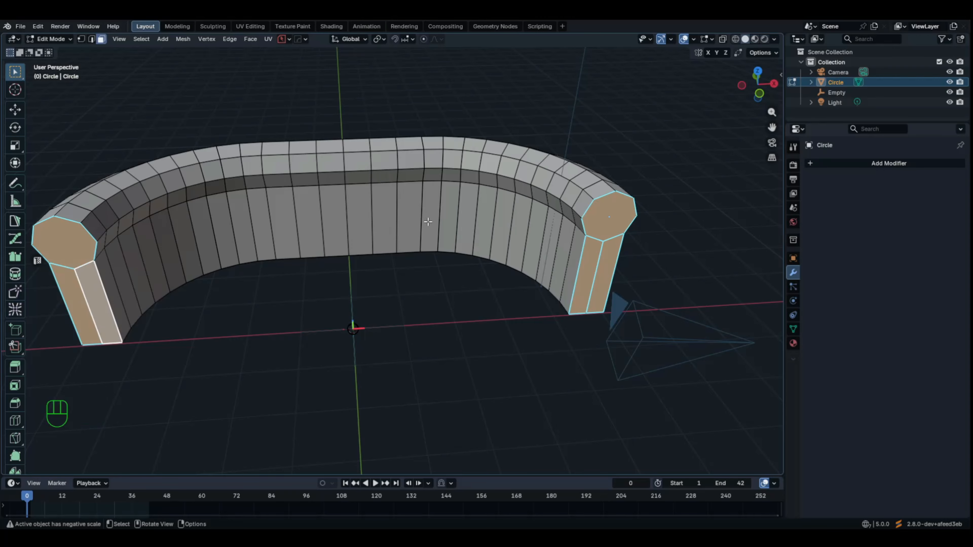
pyautogui.moveTo(428, 221); pyautogui.dragTo(377, 270, button='middle')
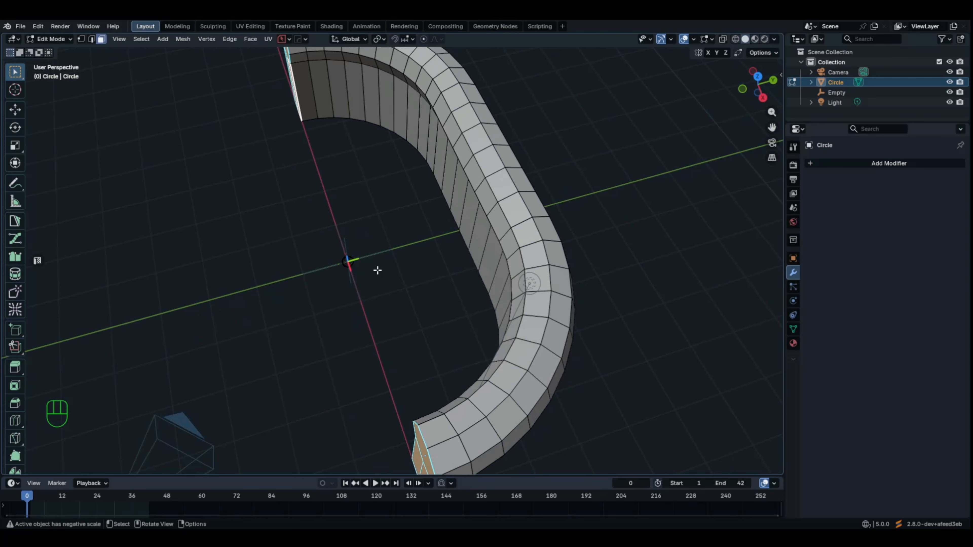
pyautogui.press('e')
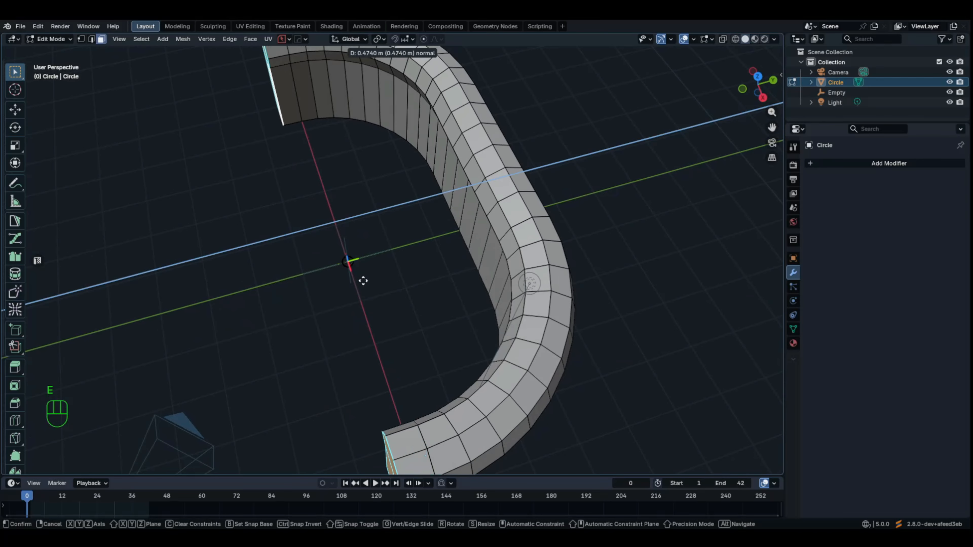
pyautogui.click(346, 289)
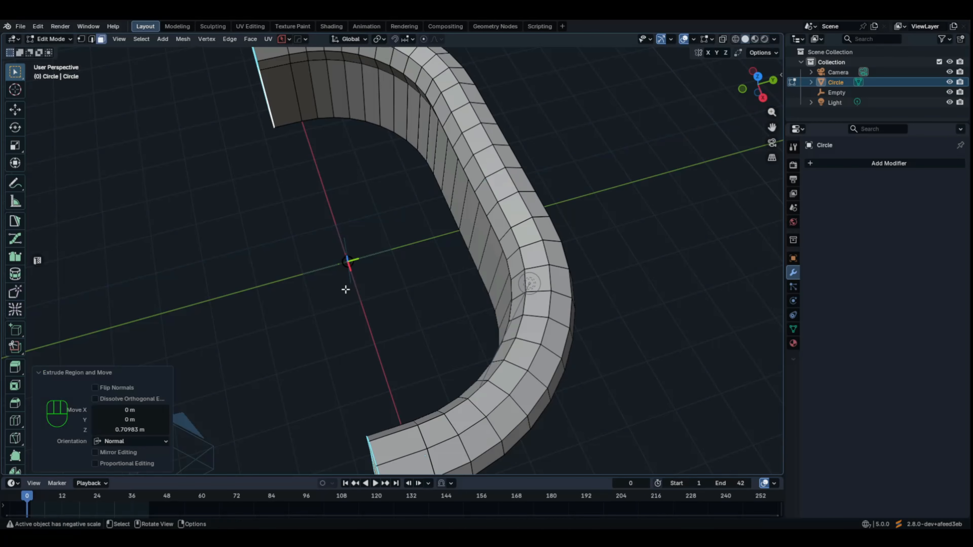
# Add three evenly spaced horizontal loop cuts around the upright wall below the rounded head
pyautogui.moveTo(345, 289); pyautogui.dragTo(589, 275, button='middle')
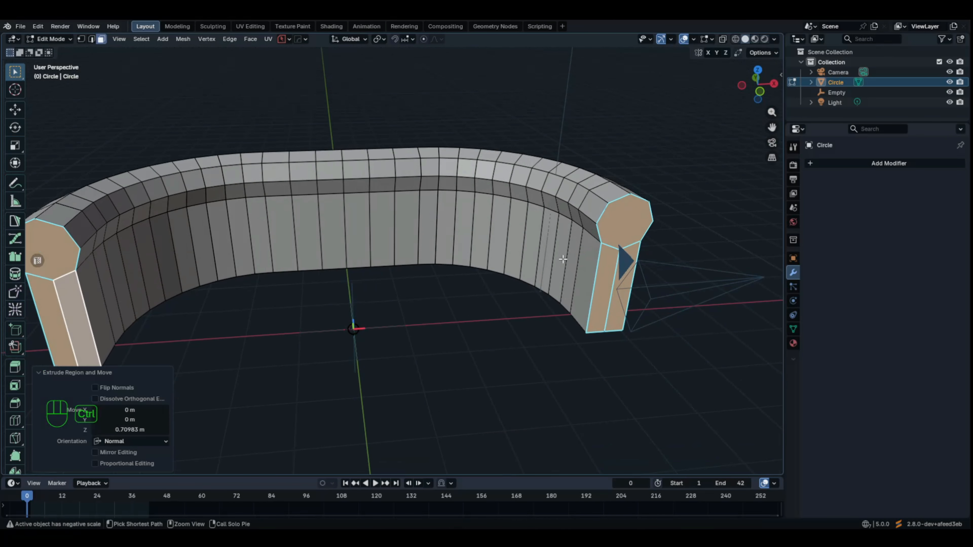
pyautogui.hotkey('ctrl', 'r')
pyautogui.scroll(2, 589, 275)
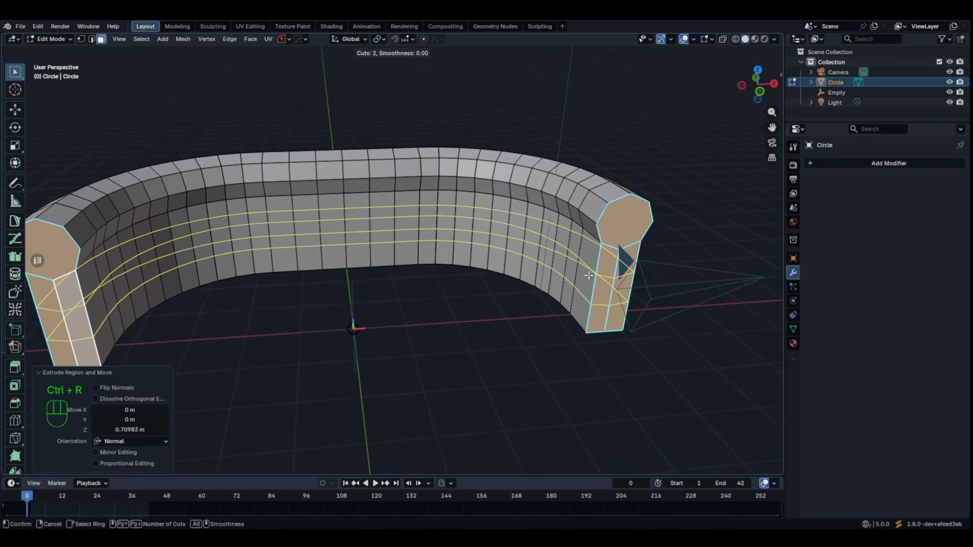
pyautogui.click(588, 275)
pyautogui.rightClick(589, 275)
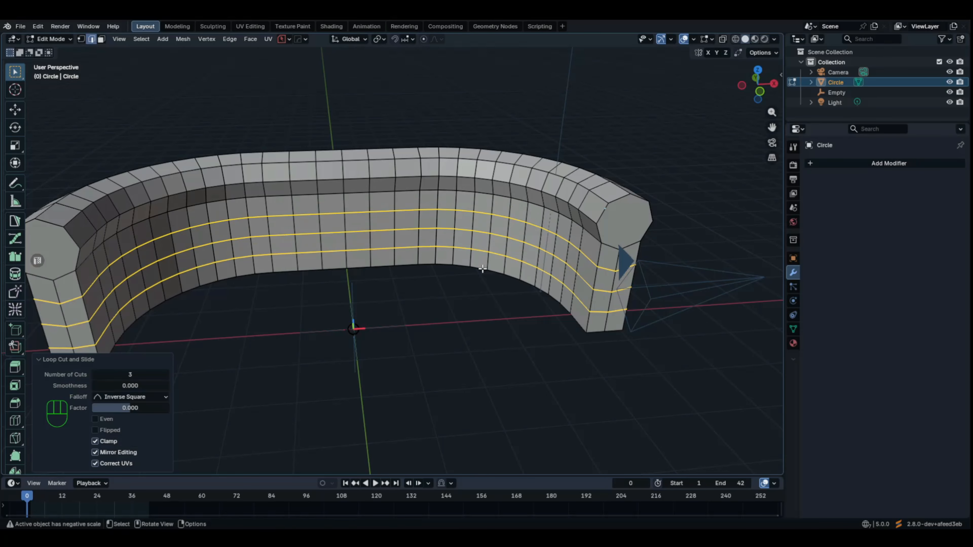
# Duplicate in place the middle horizontal edge path on the wall's inner side, from end to end, and separate it into its own object
pyautogui.press('2')
pyautogui.click(97, 307)
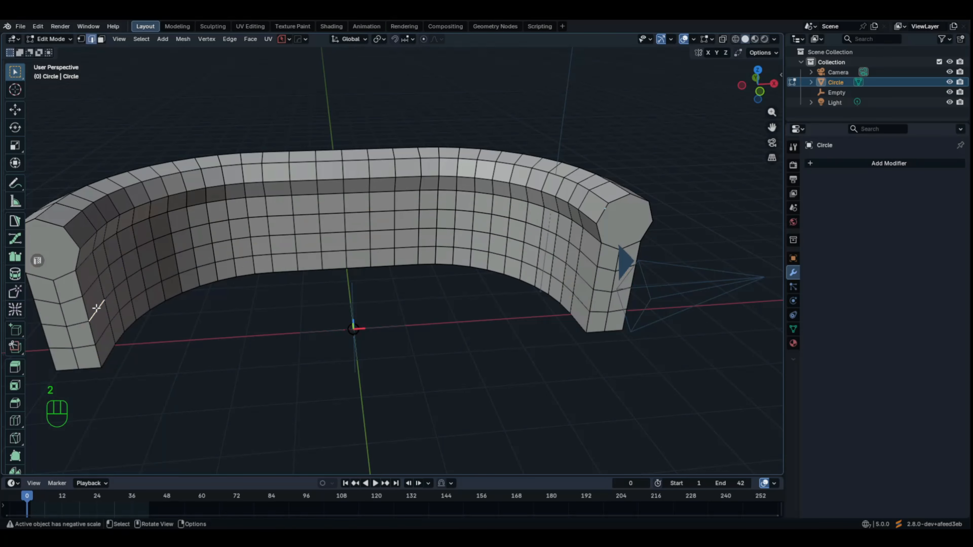
pyautogui.keyDown('ctrl'); pyautogui.click(588, 284); pyautogui.keyUp('ctrl')
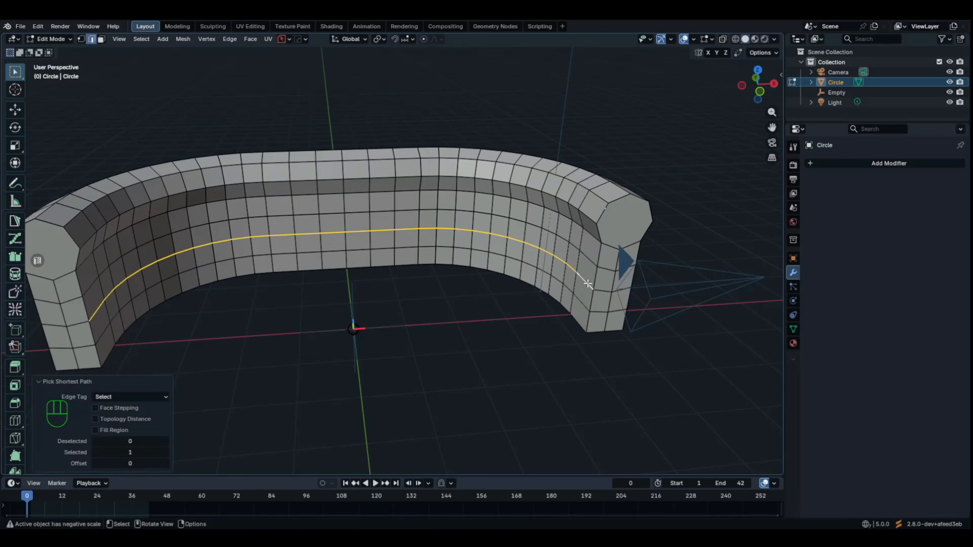
pyautogui.hotkey('shift', 'd')
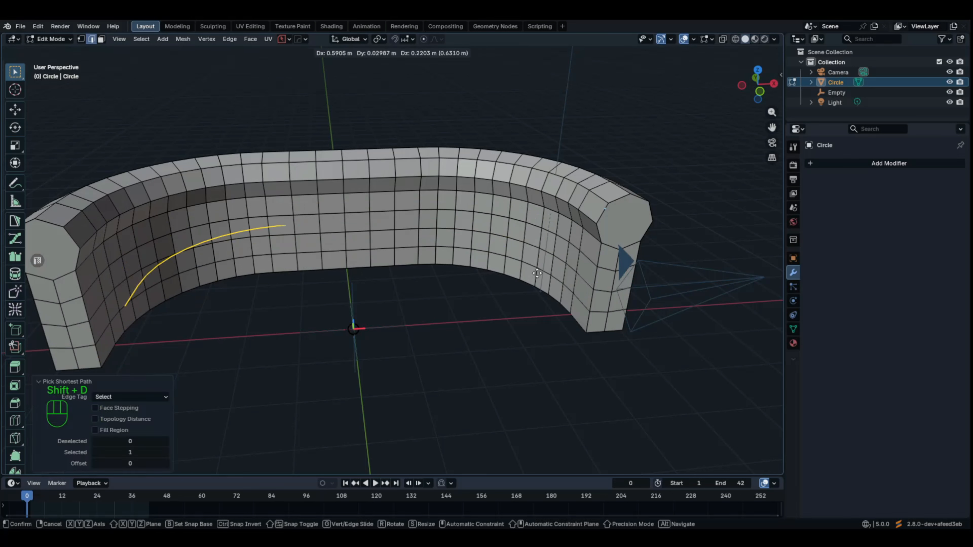
pyautogui.rightClick(553, 271)
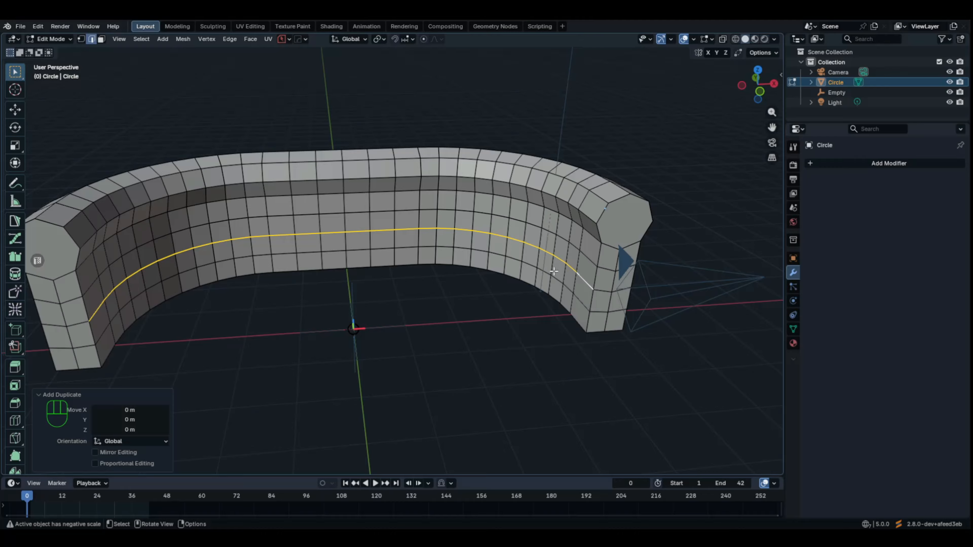
pyautogui.press('p')
pyautogui.click(553, 271)
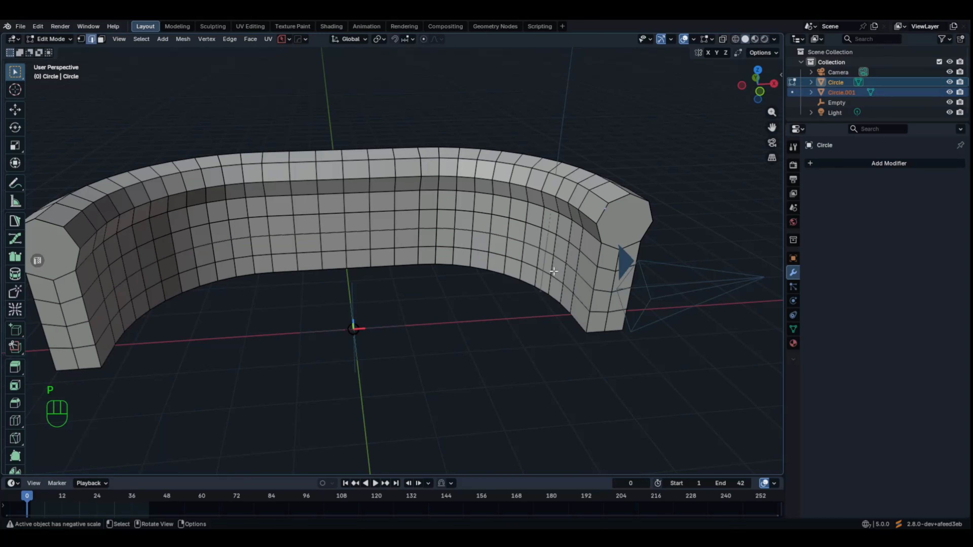
# Fill the separated inner edge path with a single face spanning between its two ends
pyautogui.press('Tab')
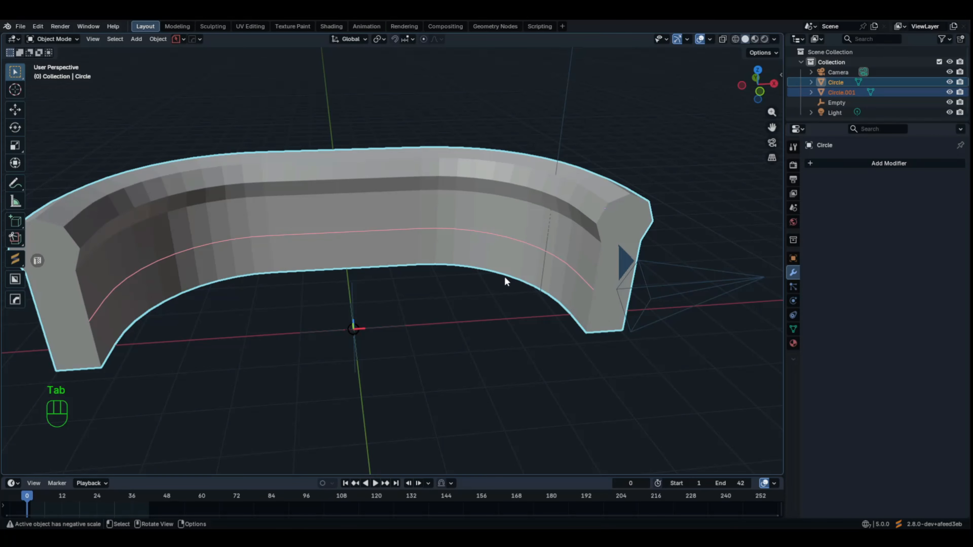
pyautogui.click(836, 93)
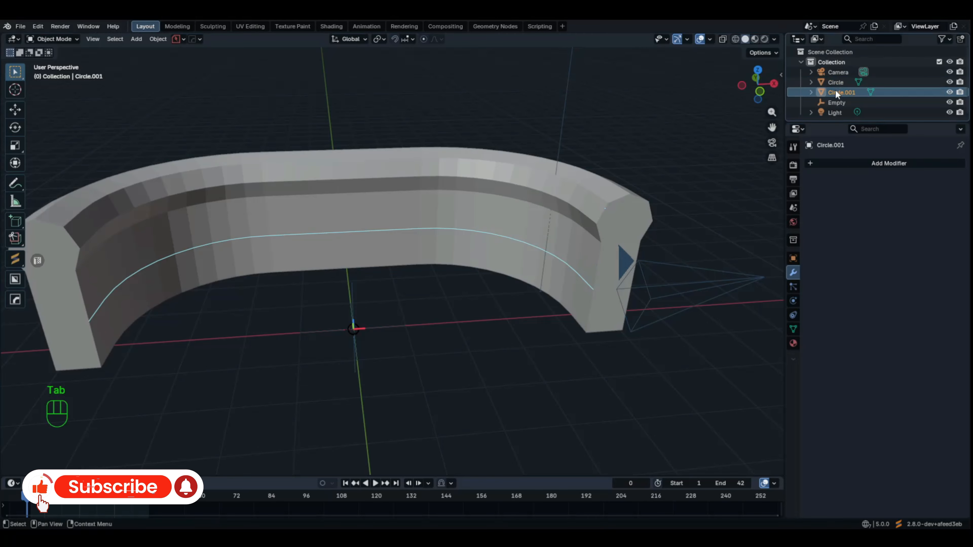
pyautogui.moveTo(350, 267); pyautogui.dragTo(461, 302, button='middle')
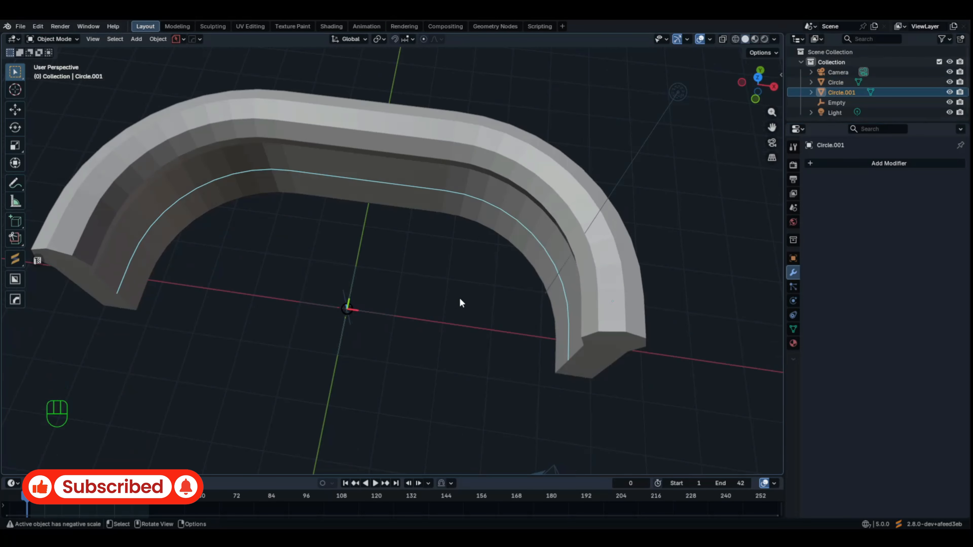
pyautogui.press('Tab')
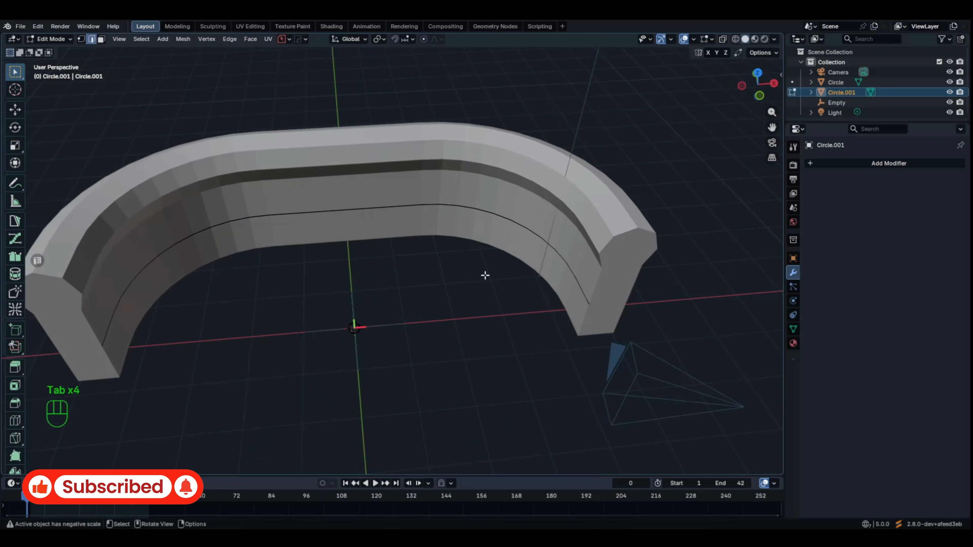
pyautogui.press('a')
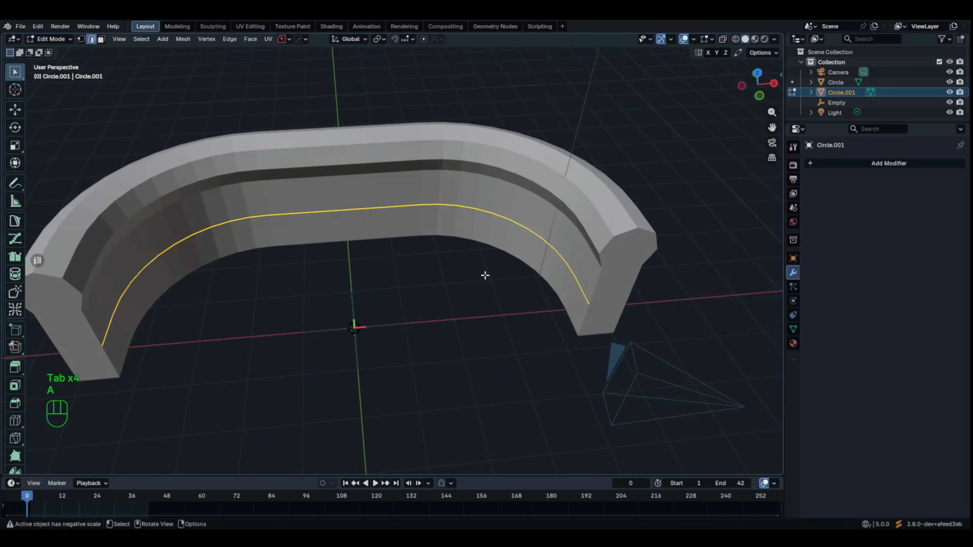
pyautogui.moveTo(486, 276); pyautogui.dragTo(441, 289, button='middle')
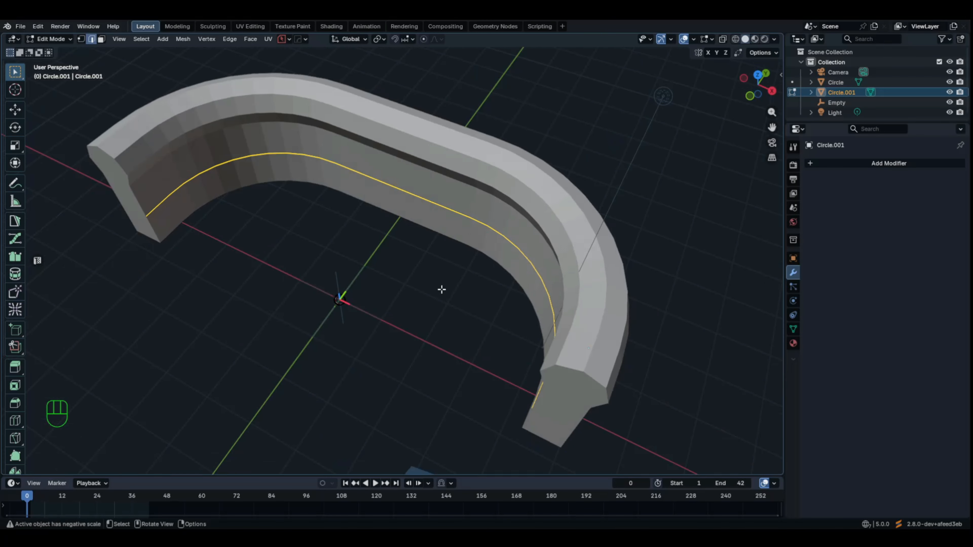
pyautogui.press('g')
pyautogui.rightClick(451, 294)
pyautogui.press('f')
# Extrude the filled face downward along its normal into a seat slab that ends above the bottom of the curved body
pyautogui.moveTo(450, 293); pyautogui.dragTo(427, 243, button='middle')
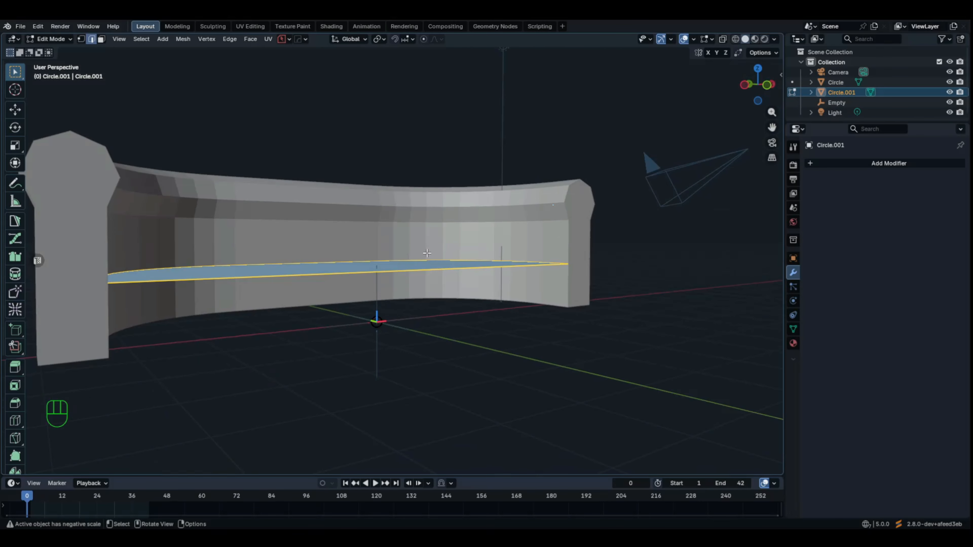
pyautogui.press('e')
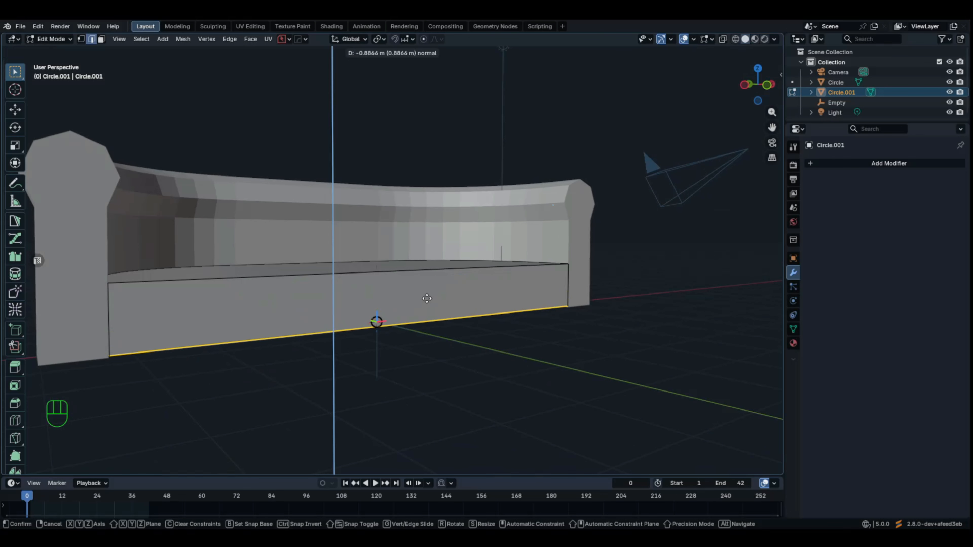
pyautogui.click(429, 282)
pyautogui.moveTo(430, 282)
pyautogui.mouseDown(button='middle')
pyautogui.moveTo(407, 284)
pyautogui.moveTo(430, 292)
pyautogui.mouseUp(button='middle')
pyautogui.press('Tab')
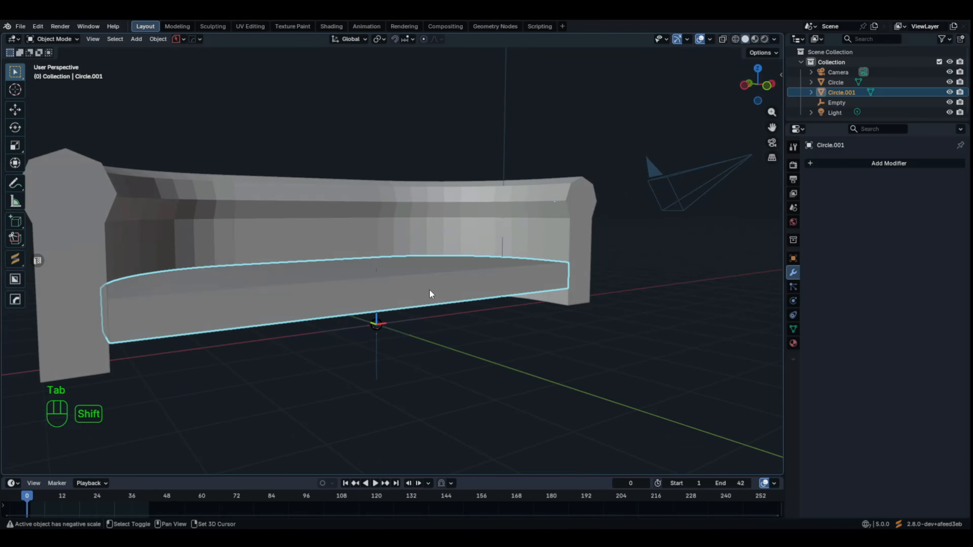
# Duplicate the seat slab and move the copy about 0.345 m down along the Z axis
pyautogui.hotkey('shift', 'd')
pyautogui.press('z')
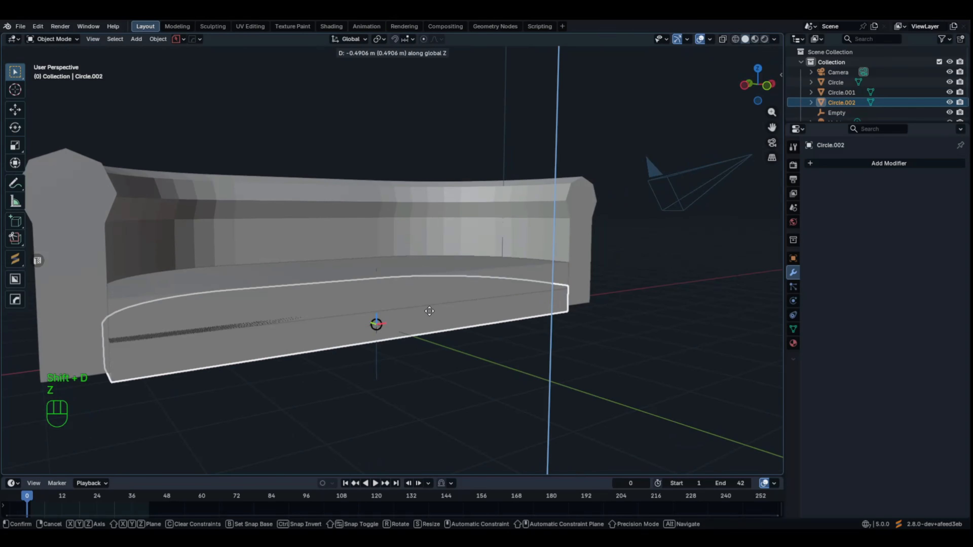
pyautogui.click(431, 307)
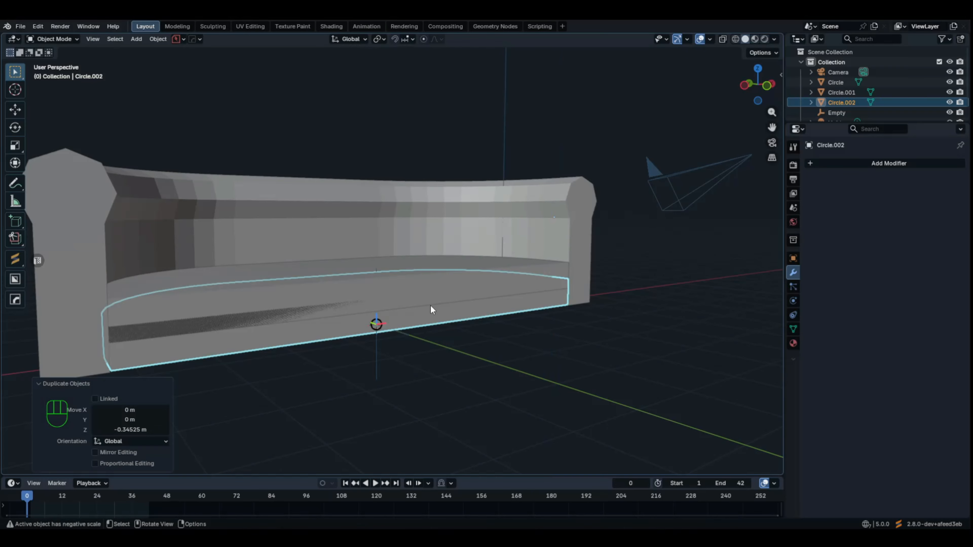
pyautogui.press('s')
pyautogui.press('z')
pyautogui.rightClick(453, 293)
# Set the lower slab's origin to its geometry and scale the slab to about 0.575 along Z
pyautogui.moveTo(413, 303); pyautogui.dragTo(345, 284, button='middle')
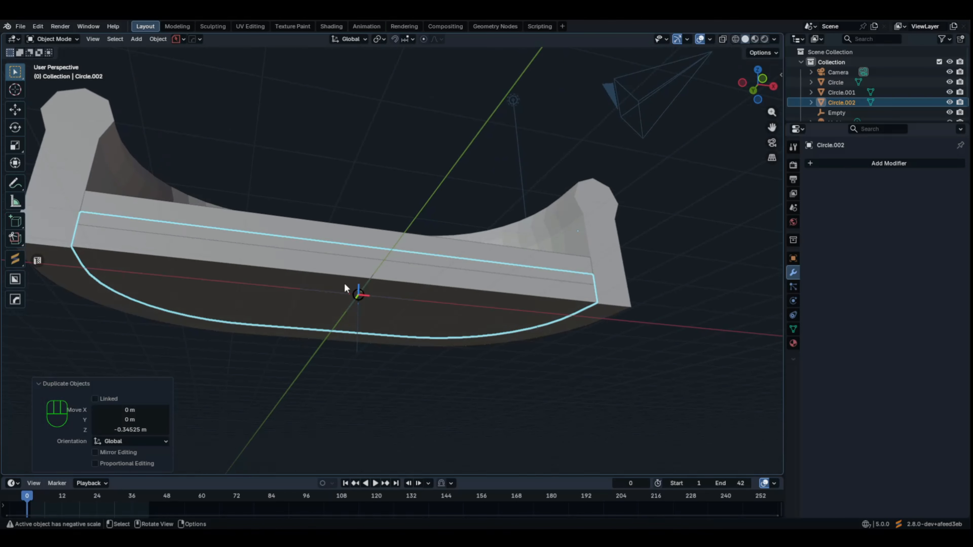
pyautogui.click(155, 41)
pyautogui.moveTo(163, 61)
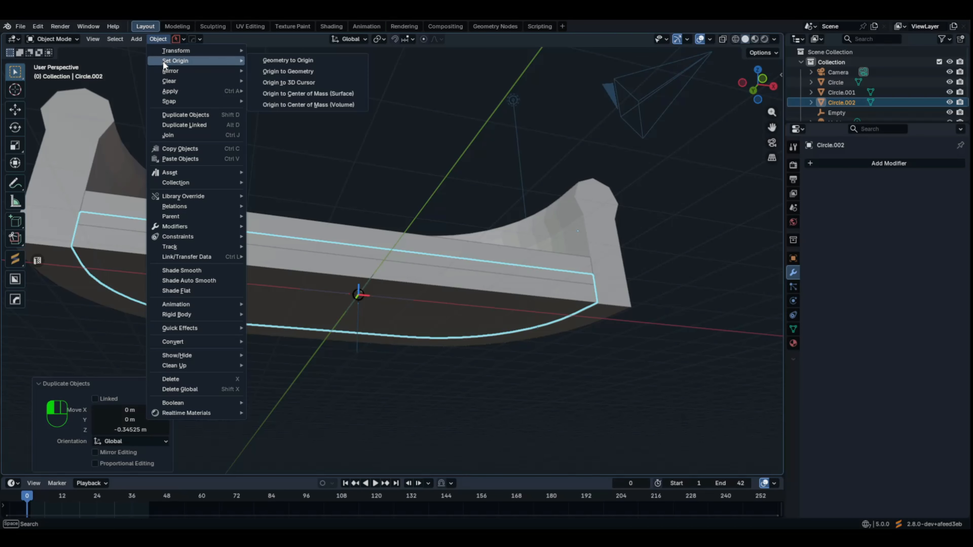
pyautogui.click(336, 71)
pyautogui.moveTo(356, 215); pyautogui.dragTo(368, 264, button='middle')
pyautogui.press('s')
pyautogui.press('z')
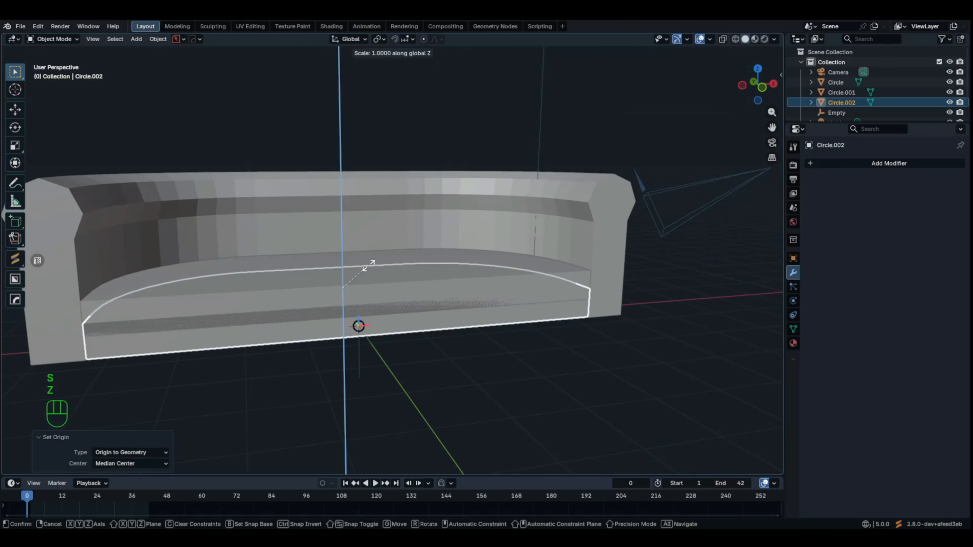
pyautogui.click(351, 274)
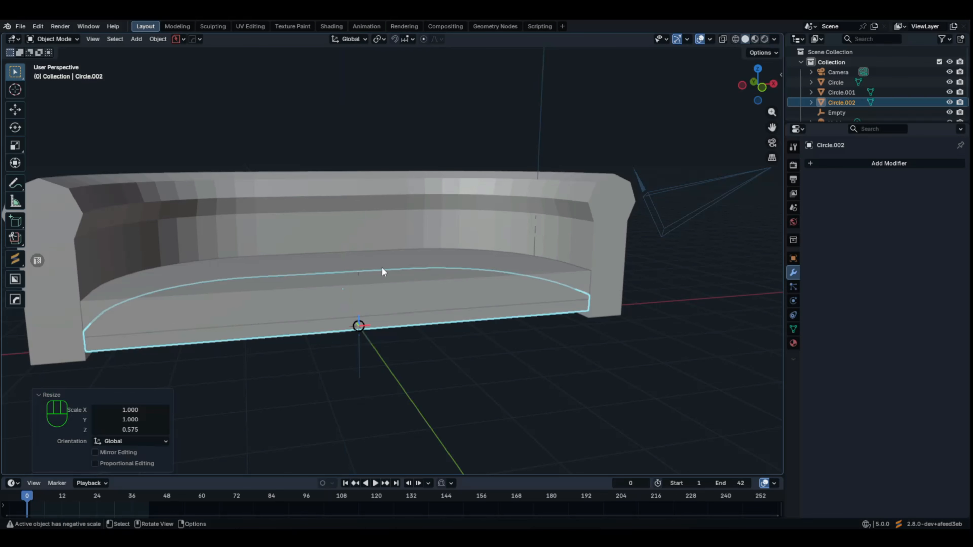
# Move the thinned lower slab about 0.076 m down along the Z axis
pyautogui.press('g')
pyautogui.press('z')
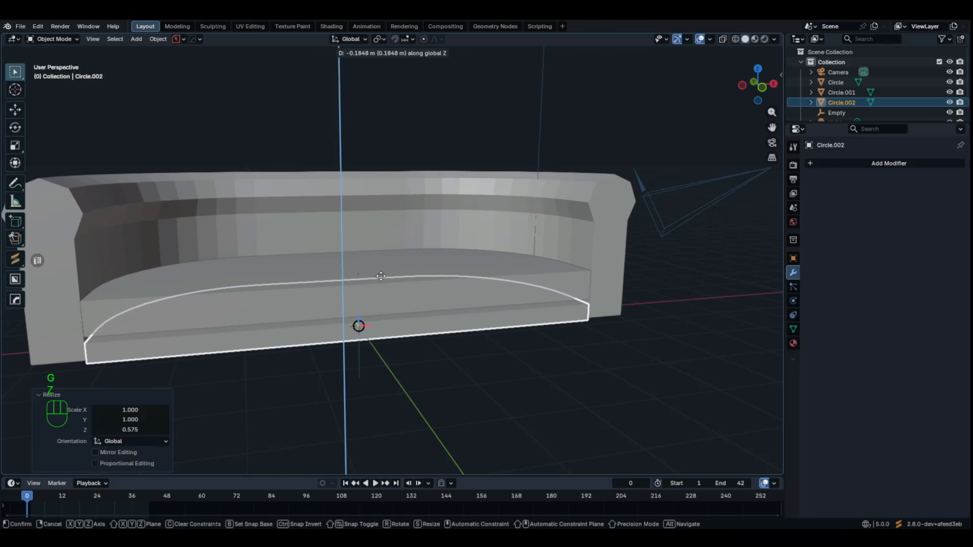
pyautogui.click(380, 271)
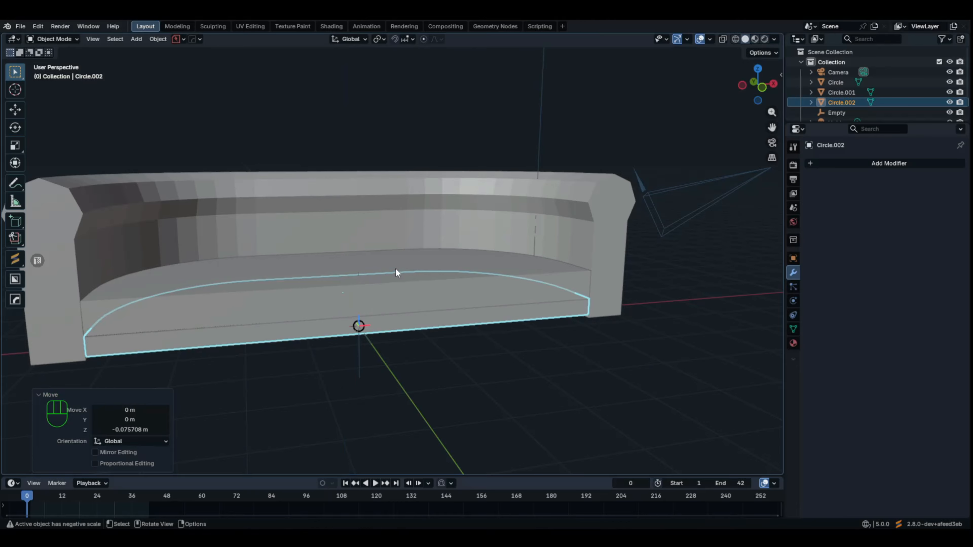
# Apply smooth shading to the curved body and to both seat slabs
pyautogui.moveTo(395, 268); pyautogui.dragTo(444, 298, button='middle')
pyautogui.click(374, 207)
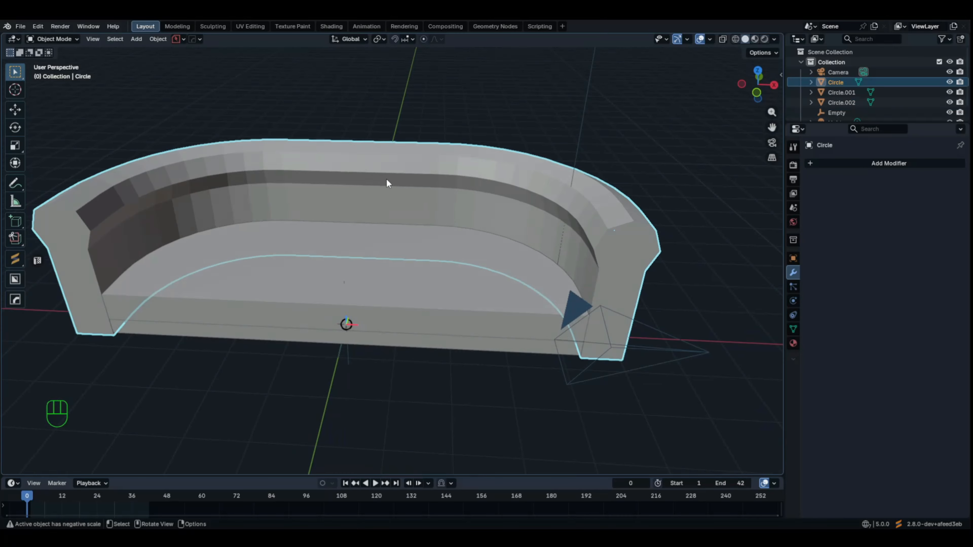
pyautogui.moveTo(386, 178); pyautogui.dragTo(409, 207, button='middle')
pyautogui.rightClick(361, 173)
pyautogui.click(361, 173)
pyautogui.click(414, 260)
pyautogui.press('shift')
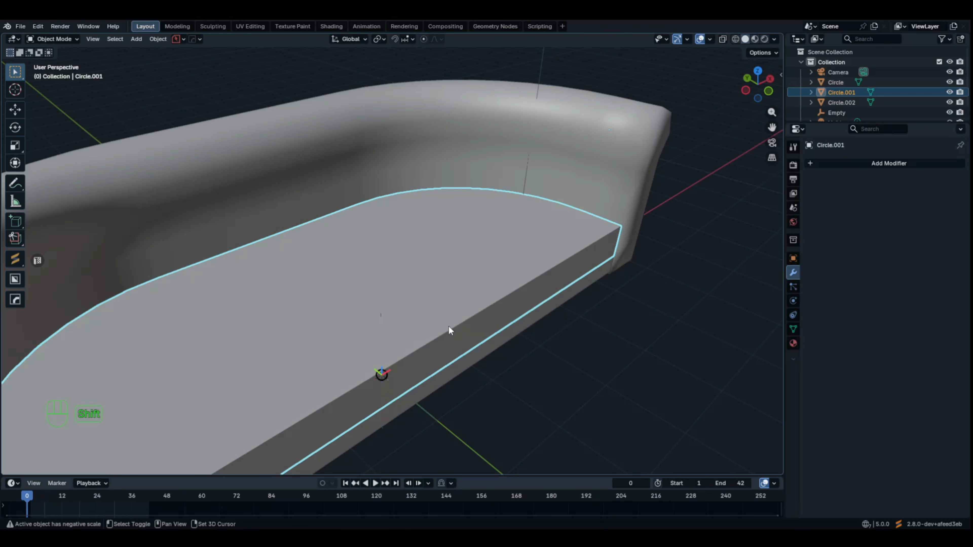
pyautogui.keyDown('shift'); pyautogui.click(437, 298); pyautogui.keyUp('shift')
pyautogui.rightClick(437, 292)
pyautogui.click(438, 292)
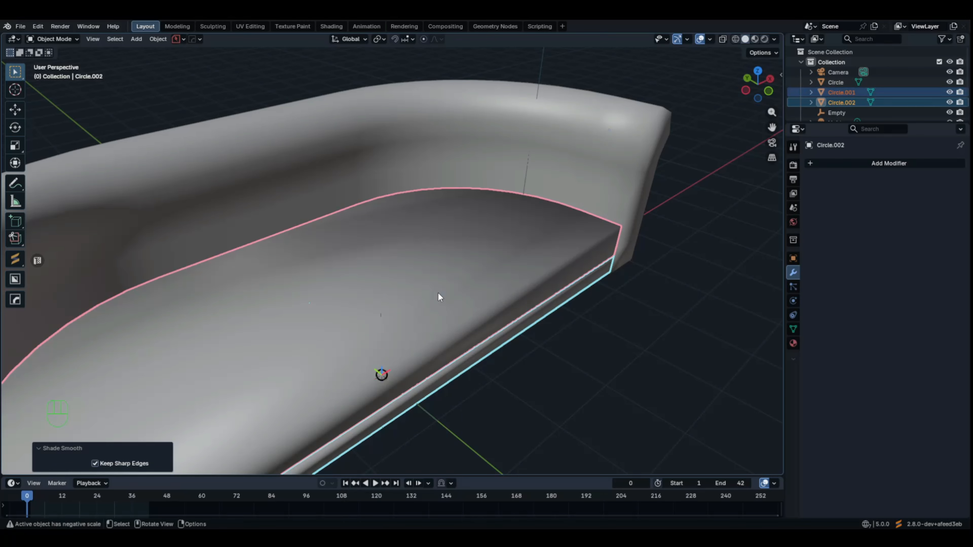
# Add a level 2 Subdivision modifier to the curved body, the upper slab and the lower slab
pyautogui.moveTo(438, 292); pyautogui.dragTo(370, 159, button='middle')
pyautogui.click(370, 159)
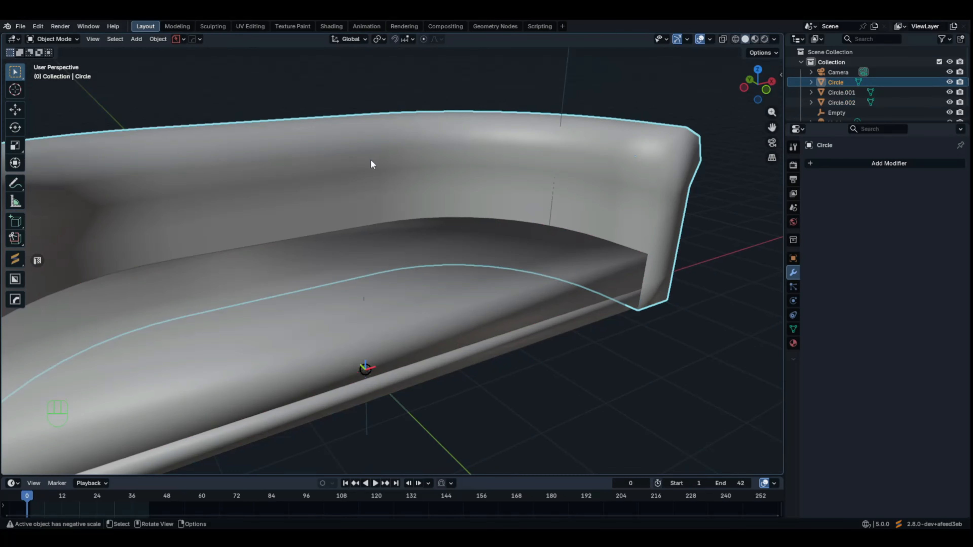
pyautogui.press('ctrl')
pyautogui.hotkey('ctrl', '2')
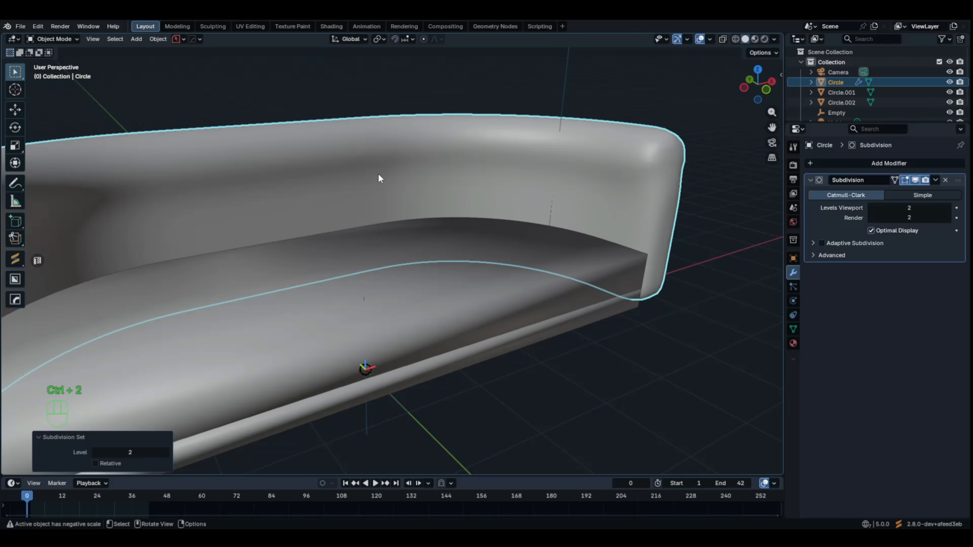
pyautogui.moveTo(377, 173); pyautogui.dragTo(397, 233, button='middle')
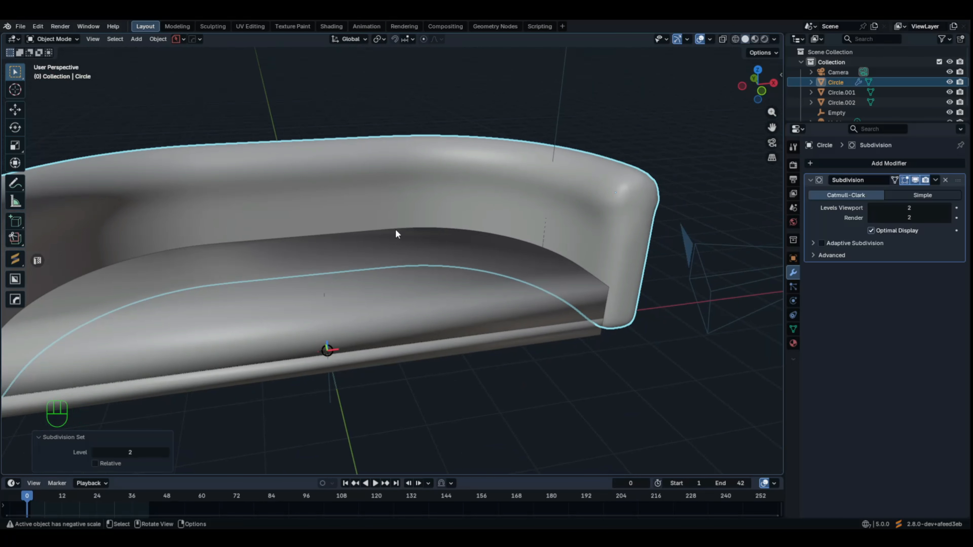
pyautogui.click(367, 324)
pyautogui.hotkey('ctrl', '2')
pyautogui.moveTo(380, 343); pyautogui.dragTo(369, 341, button='middle')
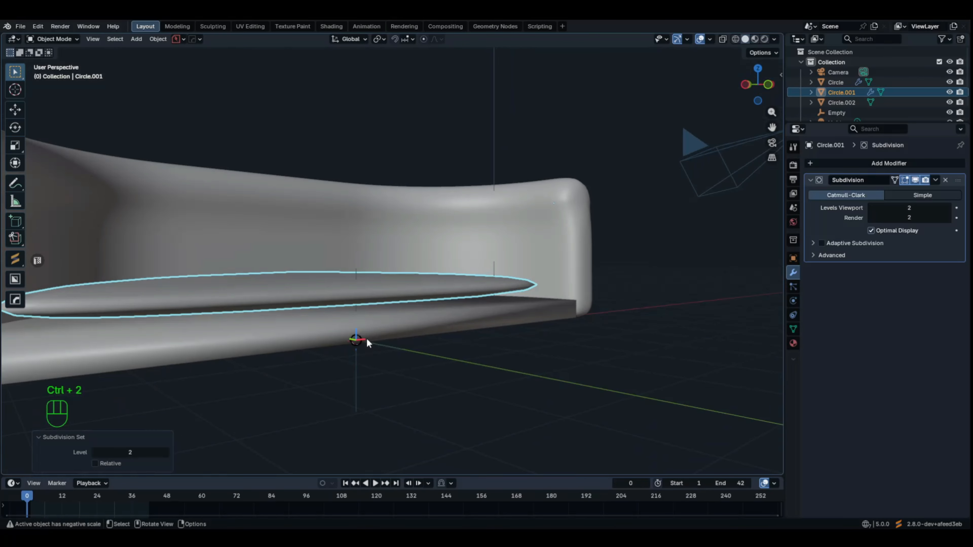
pyautogui.click(393, 324)
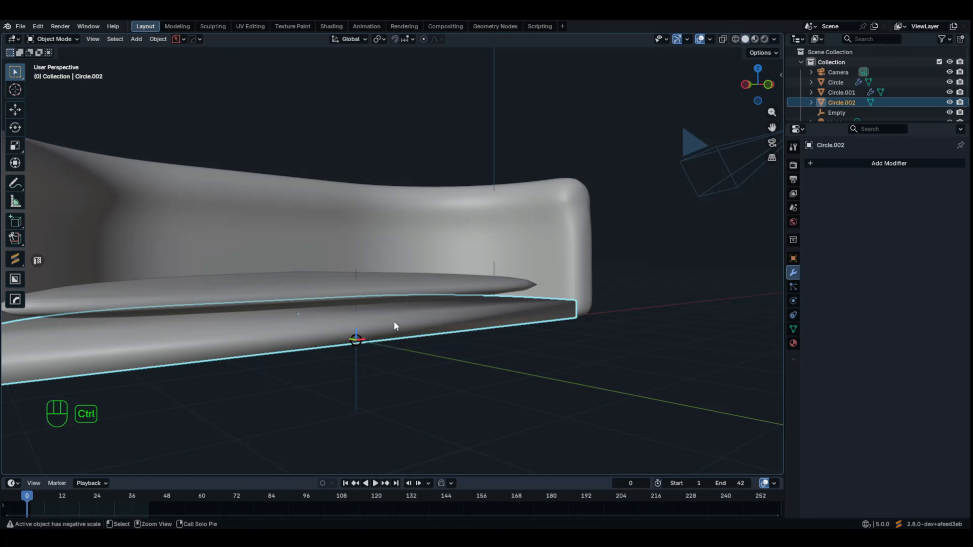
pyautogui.hotkey('ctrl', '2')
# Add two horizontal loop cuts around the lower slab, one near its bottom edge (slide factor -0.930) and one near its top edge (0.838)
pyautogui.moveTo(394, 322); pyautogui.dragTo(422, 306, button='middle')
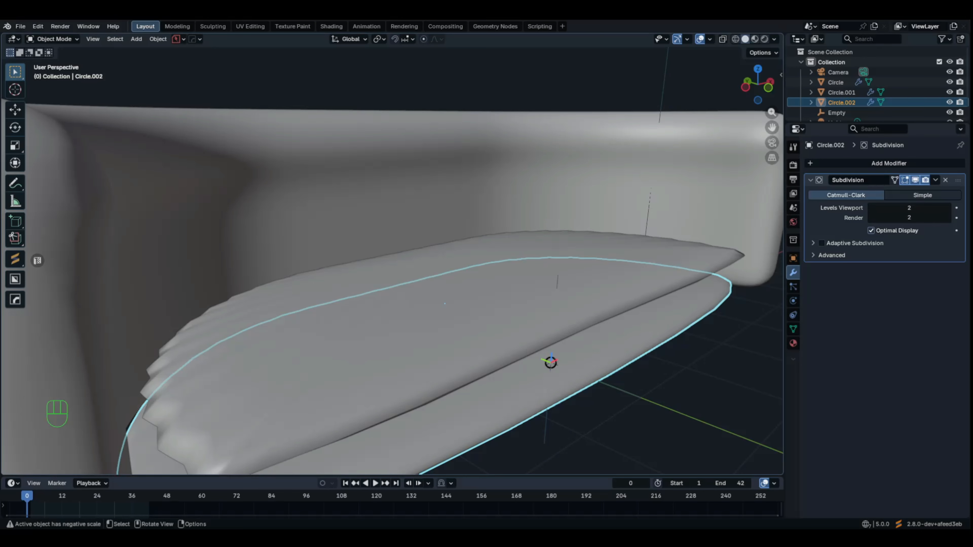
pyautogui.moveTo(421, 307); pyautogui.dragTo(542, 255, button='middle')
pyautogui.moveTo(361, 234); pyautogui.dragTo(362, 249, button='middle')
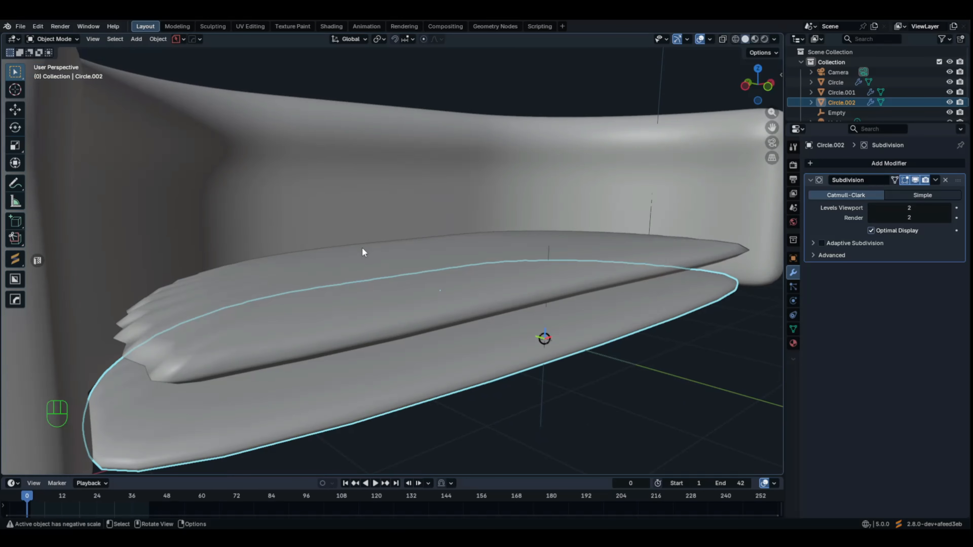
pyautogui.press('Tab')
pyautogui.moveTo(406, 288)
pyautogui.mouseDown(button='middle')
pyautogui.moveTo(438, 275)
pyautogui.moveTo(406, 296)
pyautogui.mouseUp(button='middle')
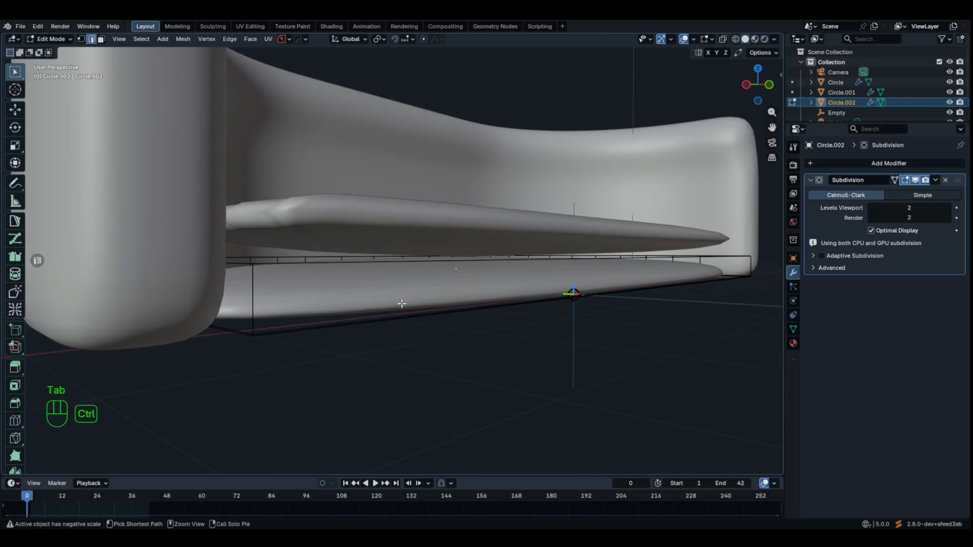
pyautogui.hotkey('ctrl', 'r')
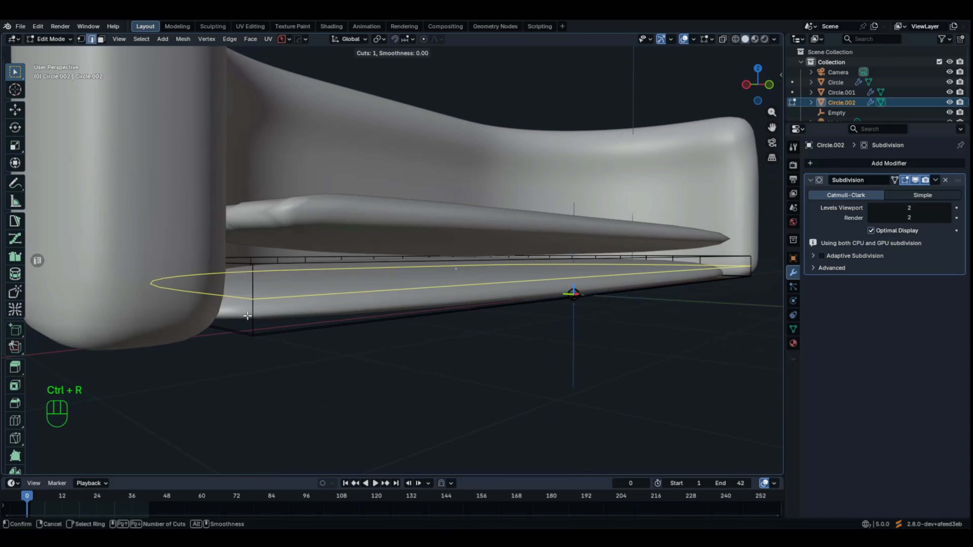
pyautogui.click(247, 315)
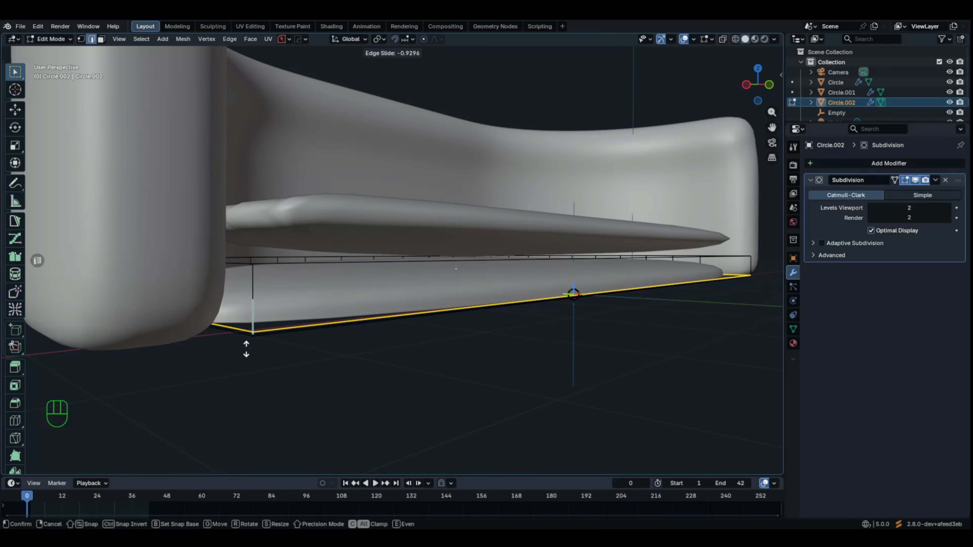
pyautogui.click(246, 347)
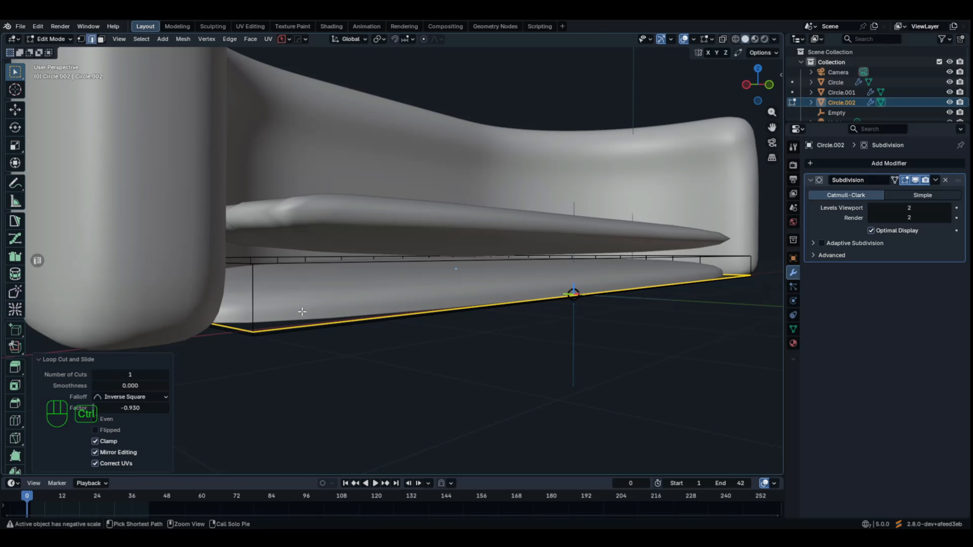
pyautogui.hotkey('ctrl', 'r')
pyautogui.click(252, 296)
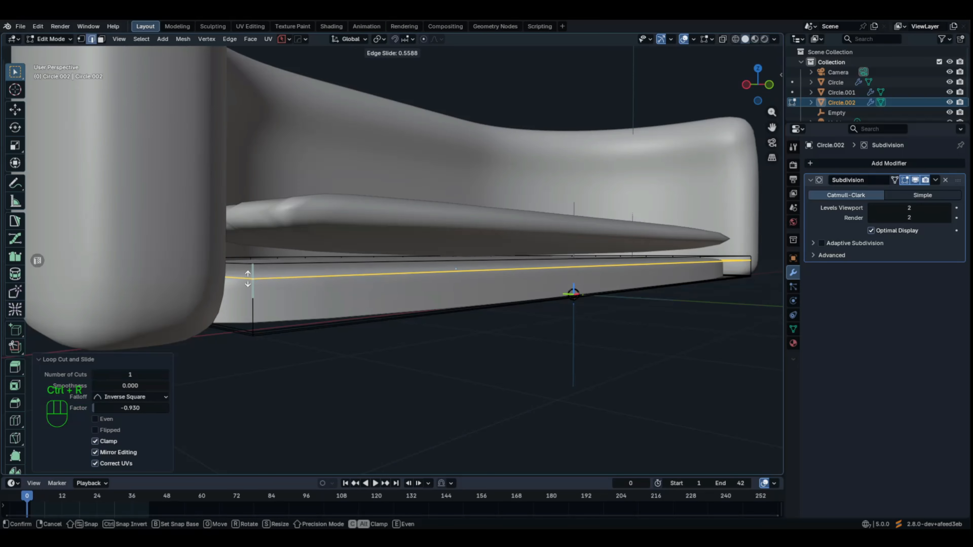
pyautogui.click(251, 270)
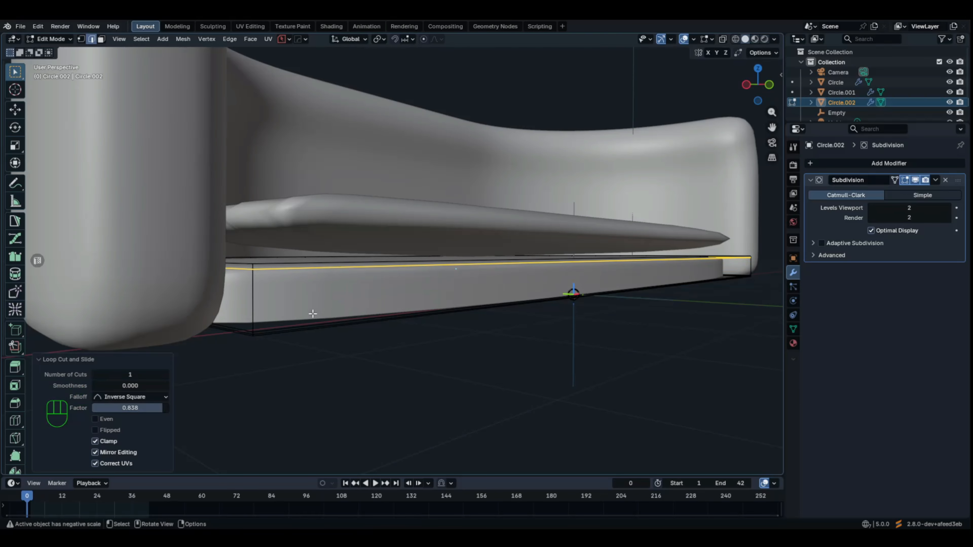
# Add a crosswise loop cut through the lower slab close to the left end of its straight front, with slide factor -0.988
pyautogui.hotkey('ctrl', 'r')
pyautogui.click(552, 292)
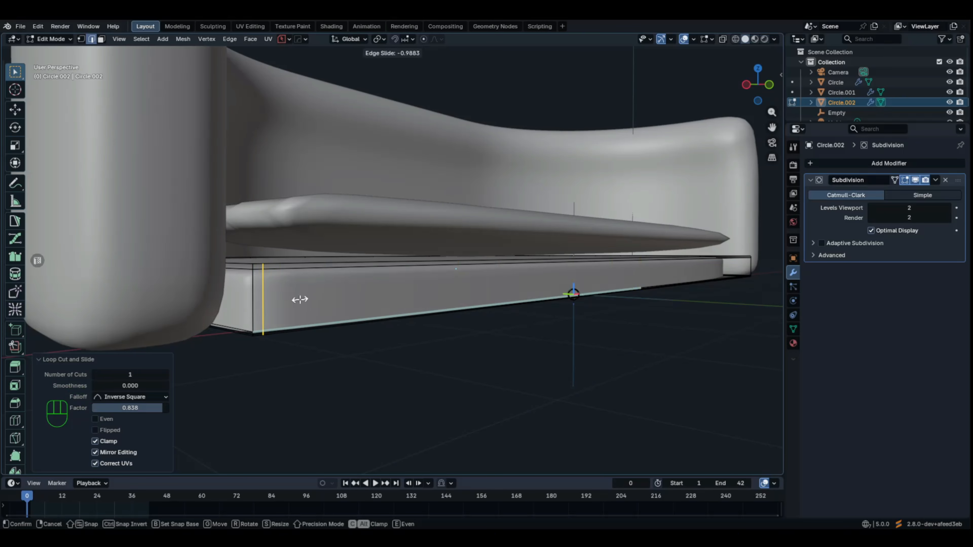
pyautogui.click(300, 300)
pyautogui.moveTo(667, 294); pyautogui.dragTo(592, 341, button='middle')
pyautogui.scroll(4, 592, 341)
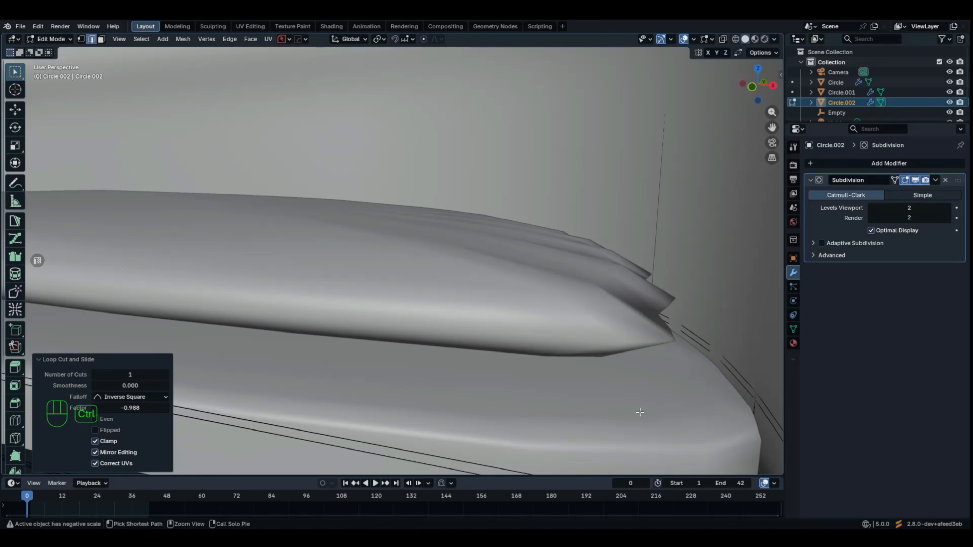
# Add a crosswise loop cut through the lower slab close to the right end of its straight front, with slide factor 0.983
pyautogui.scroll(-3, 580, 317)
pyautogui.hotkey('ctrl', 'e')
pyautogui.scroll(-5, 559, 373)
pyautogui.hotkey('ctrl', 'r')
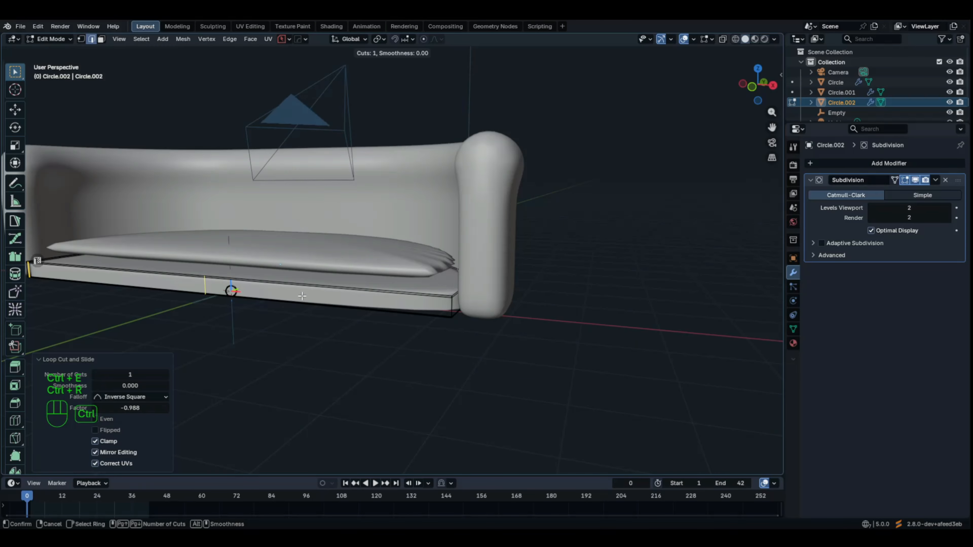
pyautogui.click(302, 298)
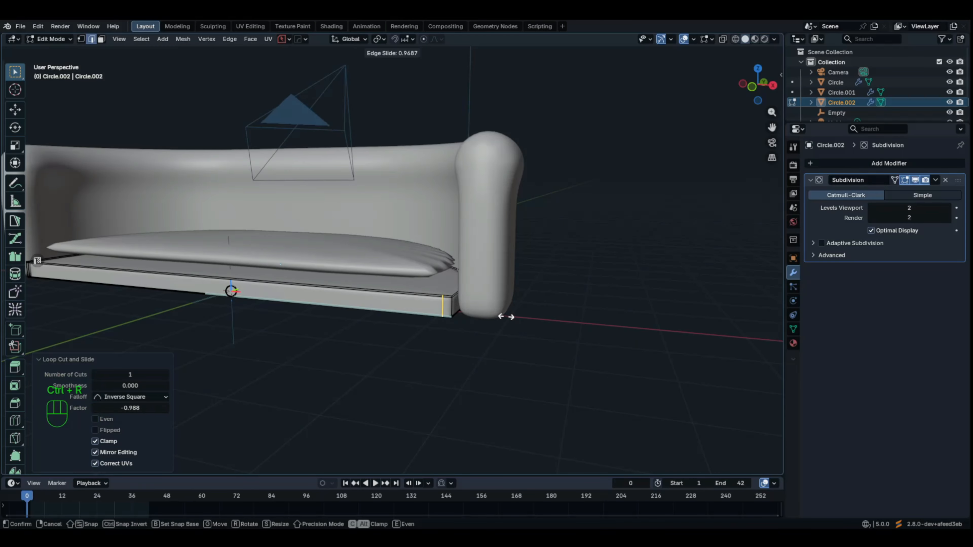
pyautogui.click(509, 317)
pyautogui.scroll(5, 582, 299)
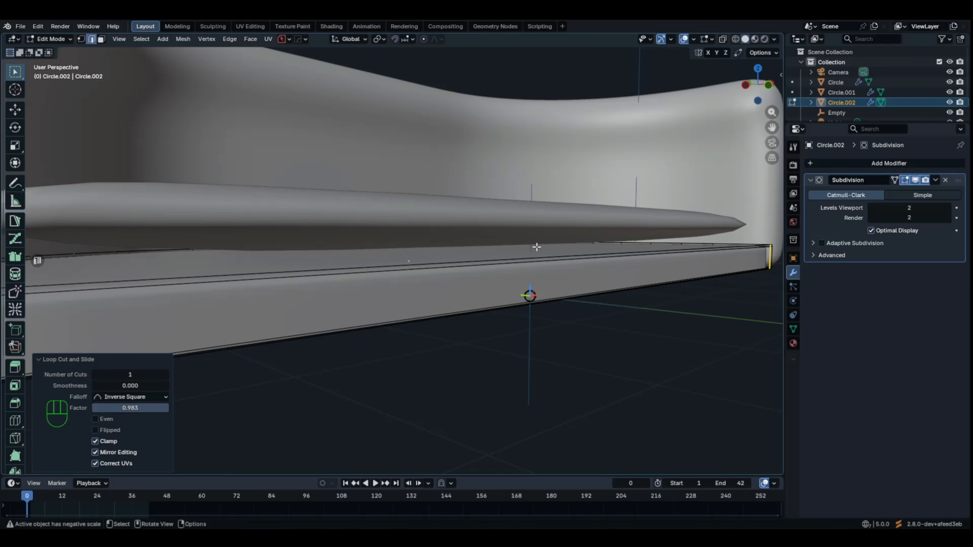
pyautogui.press('Tab')
# Add a horizontal loop cut around the upper seat slab near its bottom edge, with slide factor -0.893
pyautogui.click(423, 225)
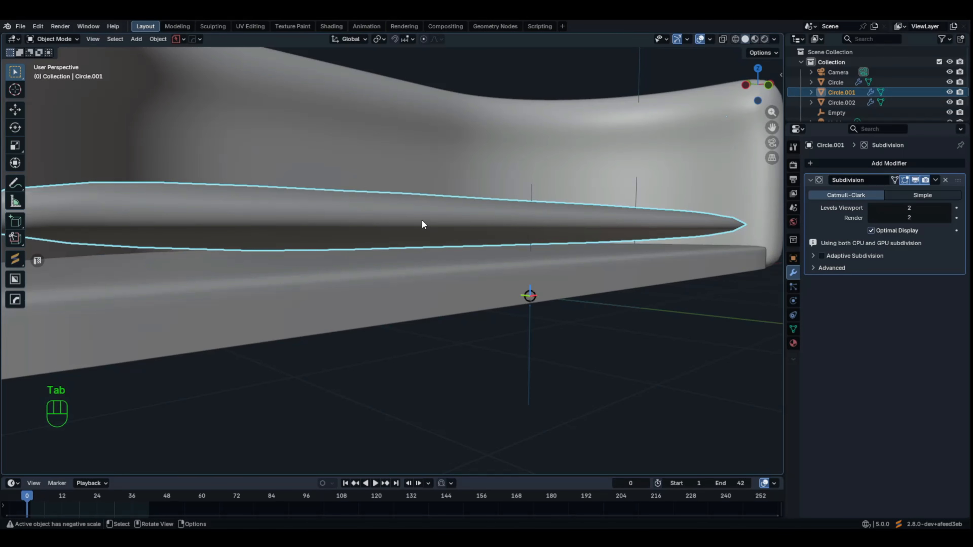
pyautogui.press('Tab')
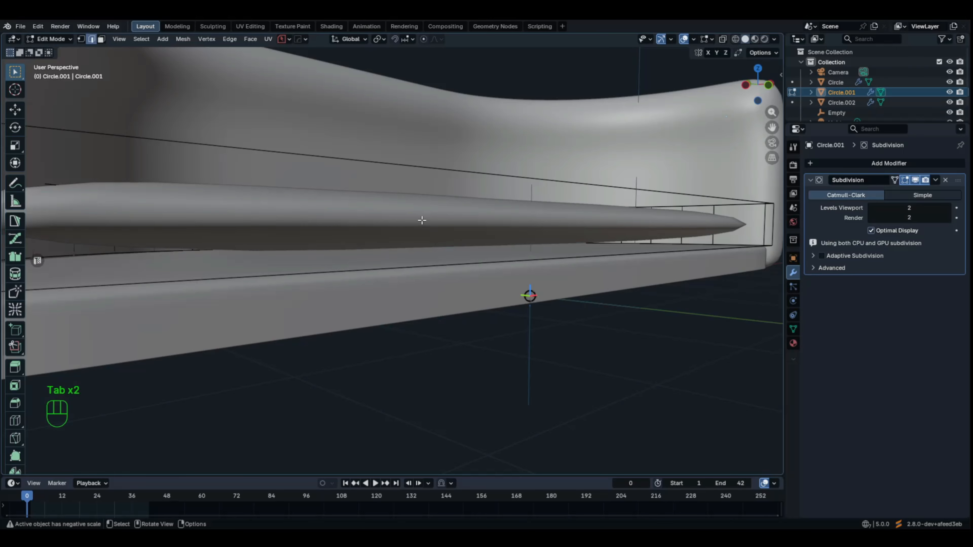
pyautogui.scroll(-3, 421, 221)
pyautogui.moveTo(422, 220)
pyautogui.mouseDown(button='middle')
pyautogui.moveTo(450, 233)
pyautogui.moveTo(419, 234)
pyautogui.mouseUp(button='middle')
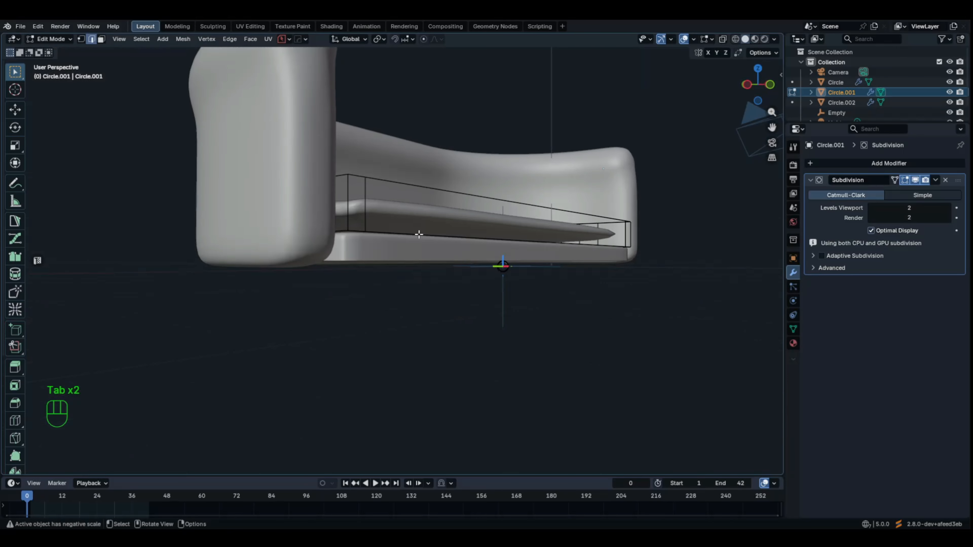
pyautogui.hotkey('ctrl', 'r')
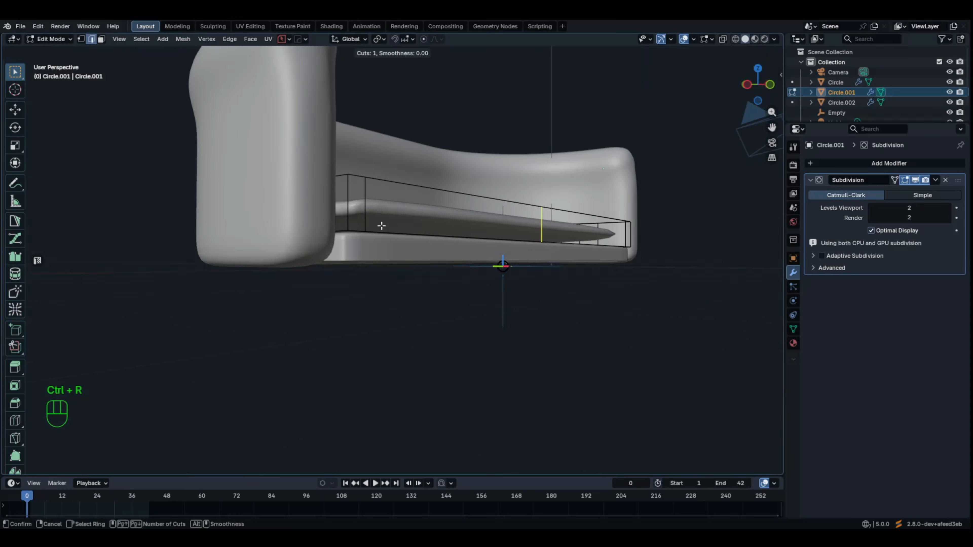
pyautogui.click(347, 231)
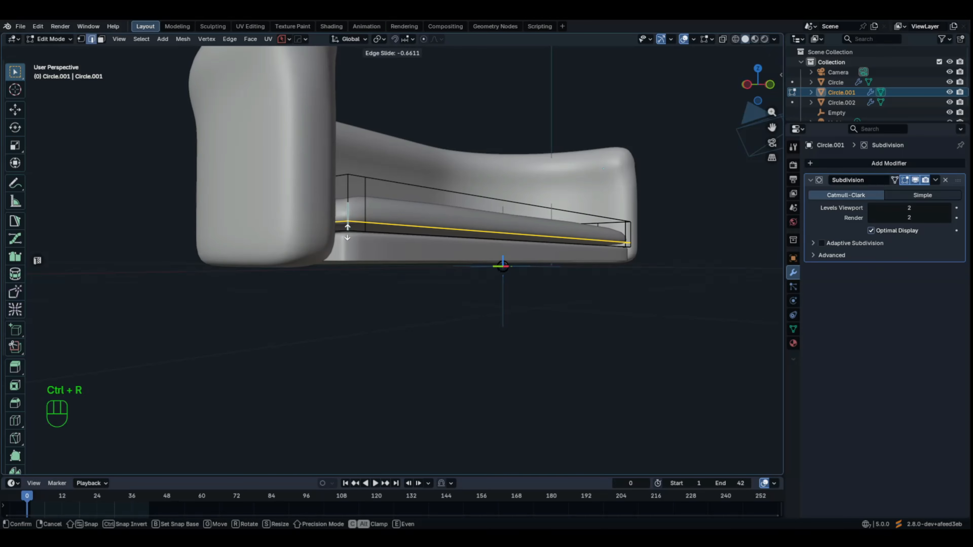
pyautogui.click(374, 238)
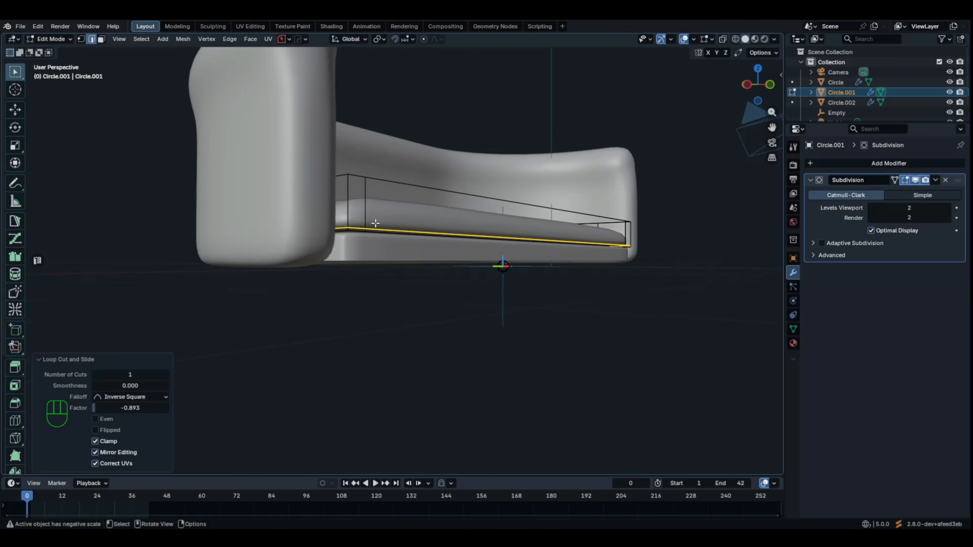
# Add a second horizontal loop cut around the upper seat slab, close to its top edge, and finish editing the mesh
pyautogui.scroll(2, 374, 238)
pyautogui.press('ctrl')
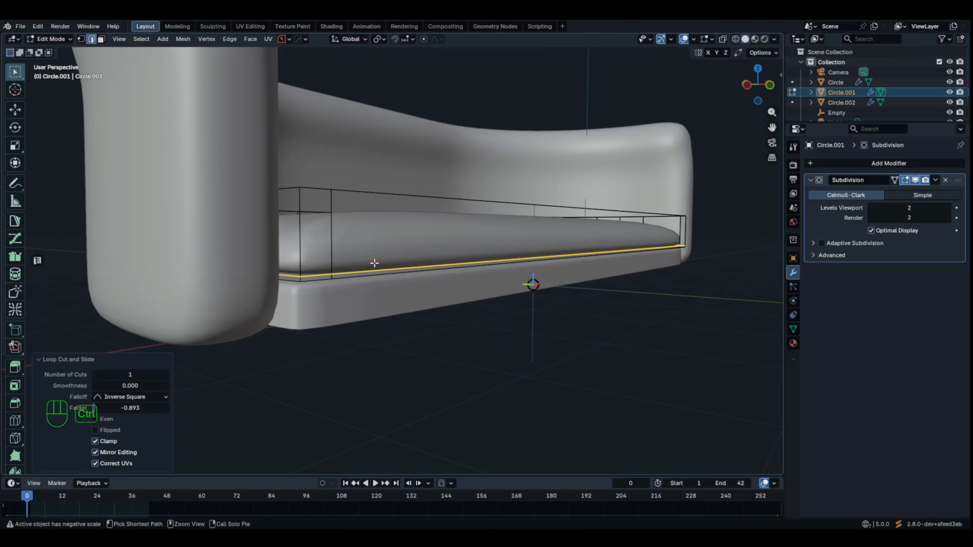
pyautogui.hotkey('ctrl', 'r')
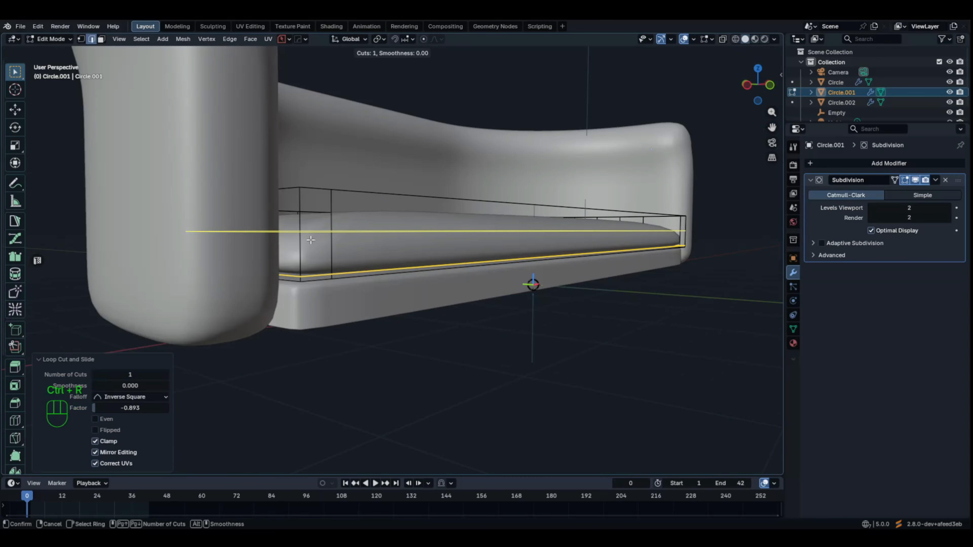
pyautogui.click(308, 229)
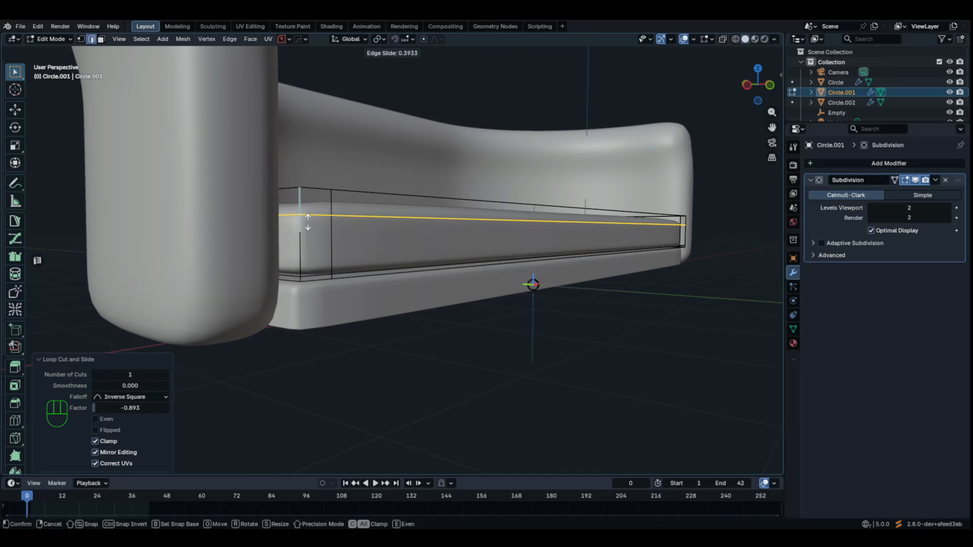
pyautogui.click(352, 222)
pyautogui.press('Tab')
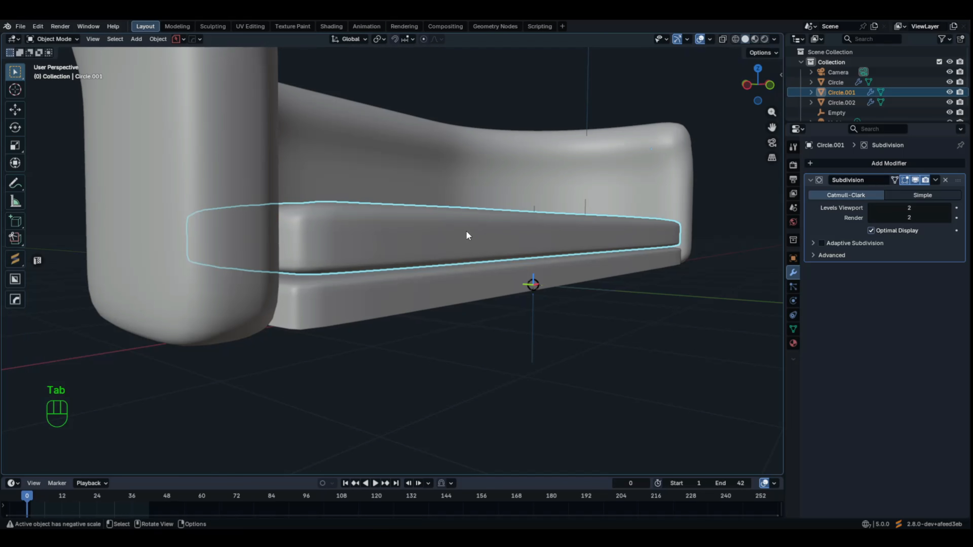
# Set the upper seat slab's origin to its geometry
pyautogui.moveTo(479, 217); pyautogui.dragTo(418, 254, button='middle')
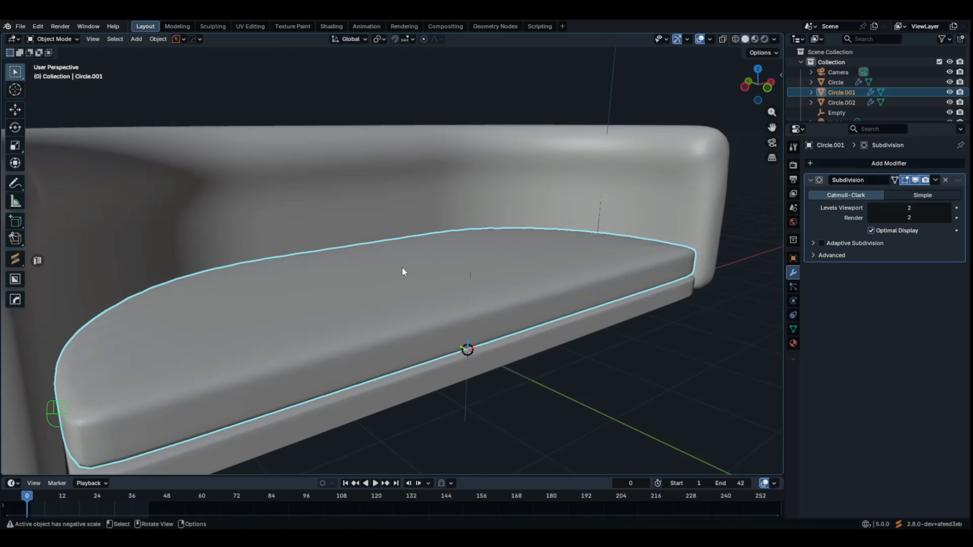
pyautogui.click(157, 39)
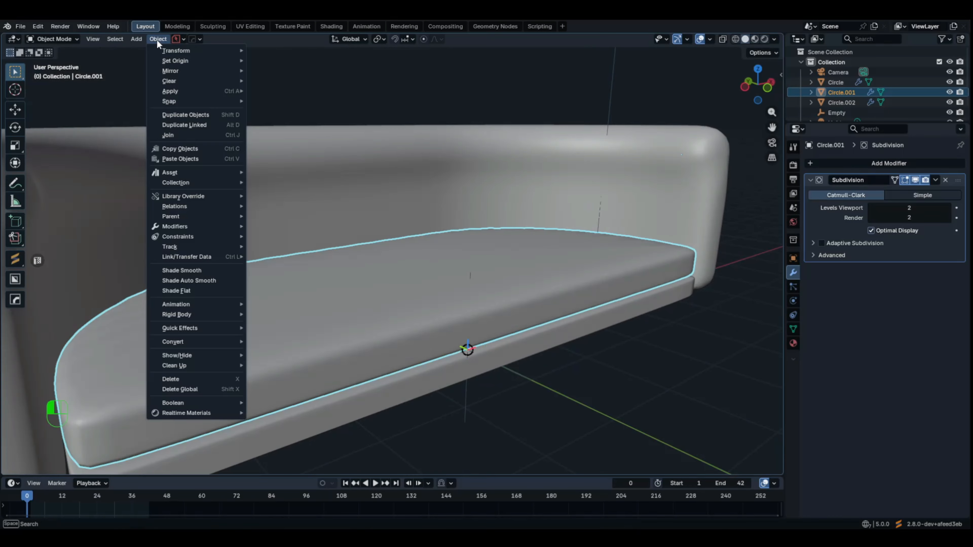
pyautogui.moveTo(159, 60)
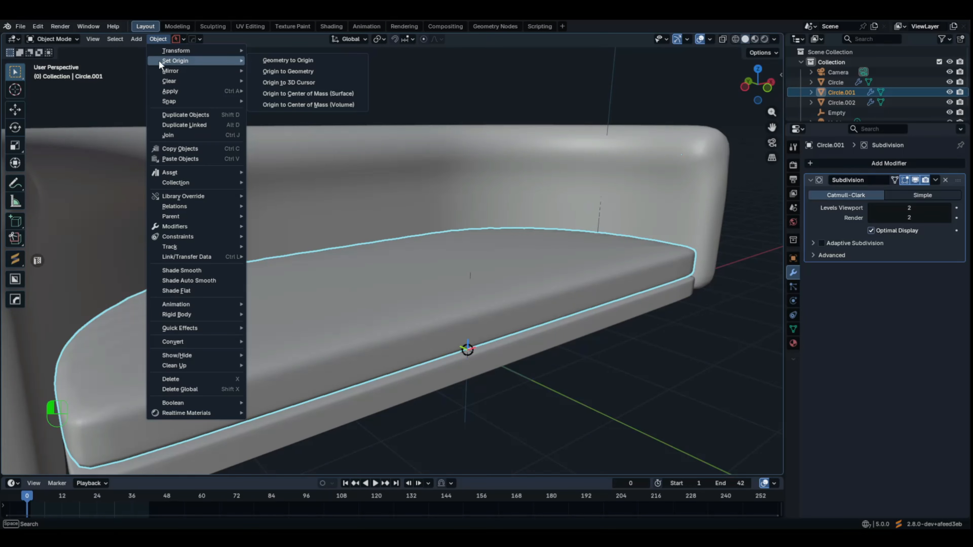
pyautogui.click(299, 72)
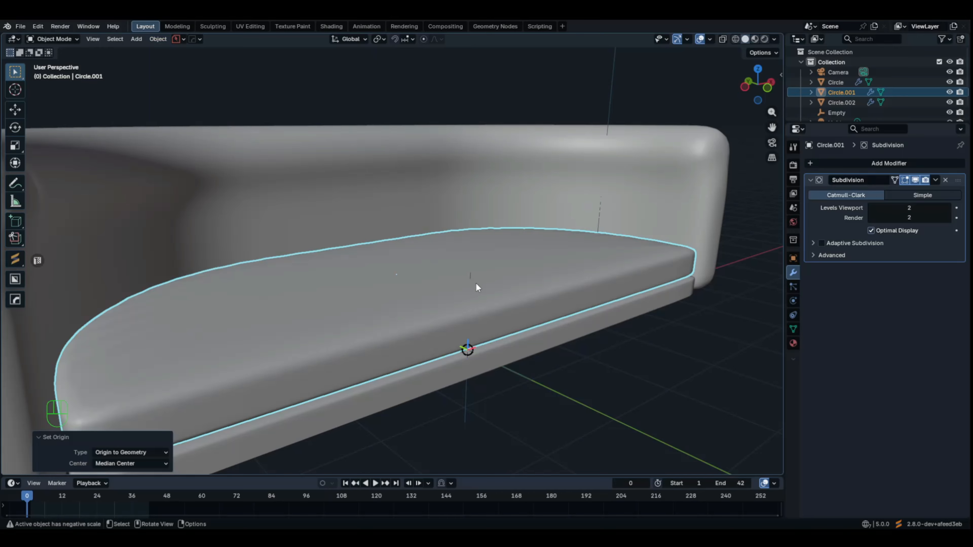
# Scale the upper seat slab by about 1.663 along global Z and raise it about 0.0745 m along Z
pyautogui.press('s')
pyautogui.press('z')
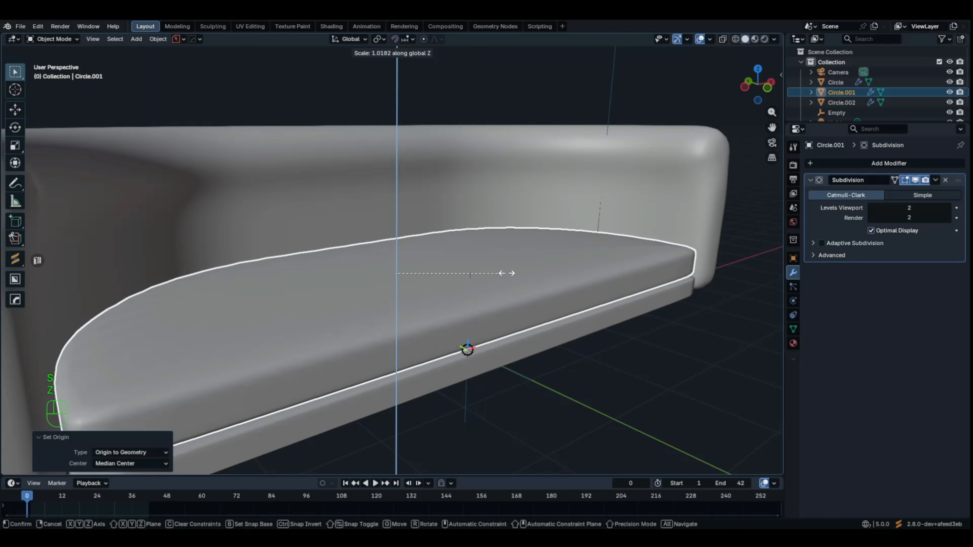
pyautogui.click(542, 170)
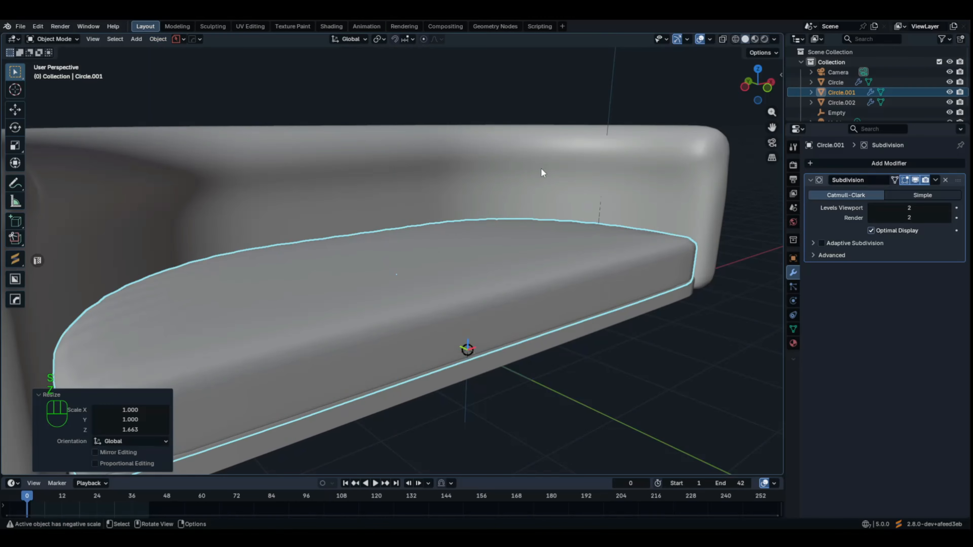
pyautogui.press('g')
pyautogui.press('z')
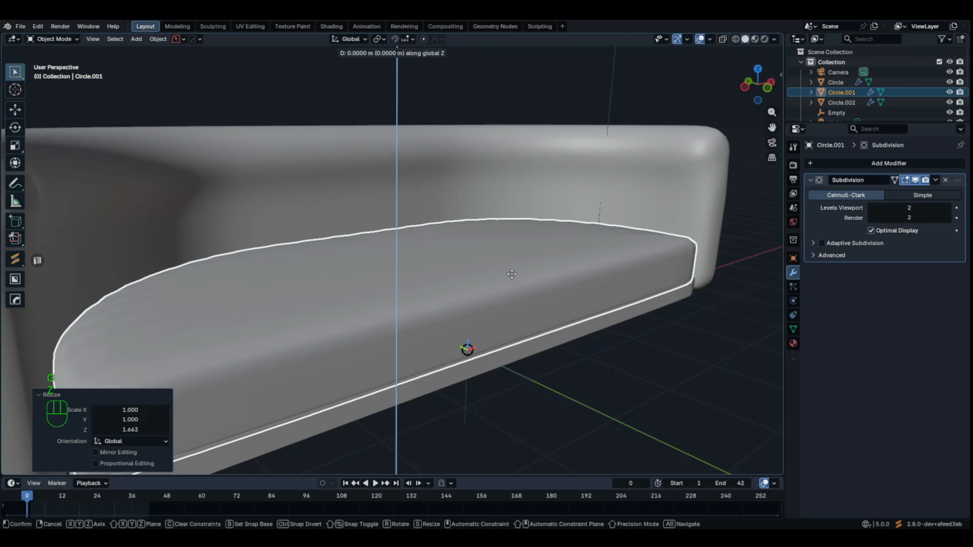
pyautogui.click(513, 267)
pyautogui.moveTo(514, 326); pyautogui.dragTo(552, 332, button='middle')
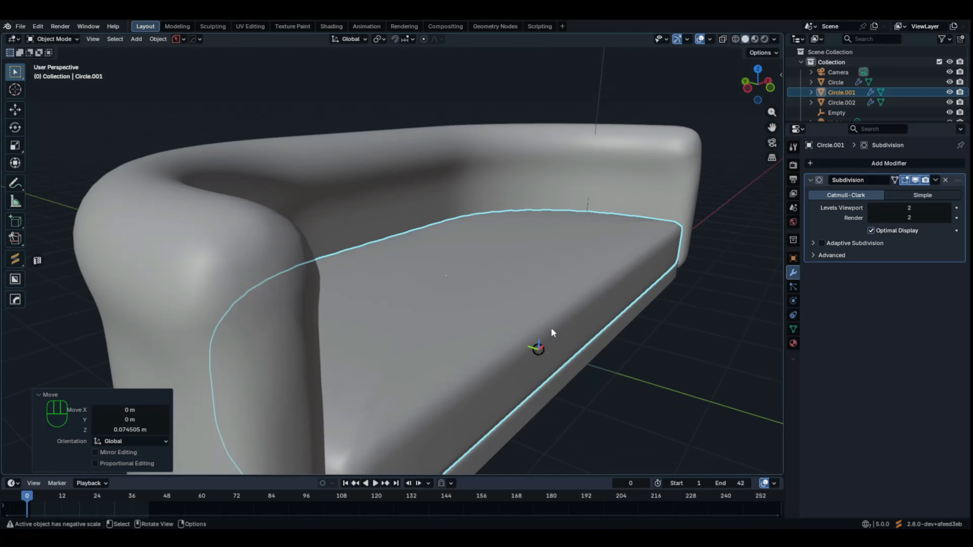
# Inset the top face of the seat cushion by about 0.21 m to sharpen its upper rim
pyautogui.click(501, 297)
pyautogui.press('Tab')
pyautogui.moveTo(611, 292); pyautogui.dragTo(560, 279, button='middle')
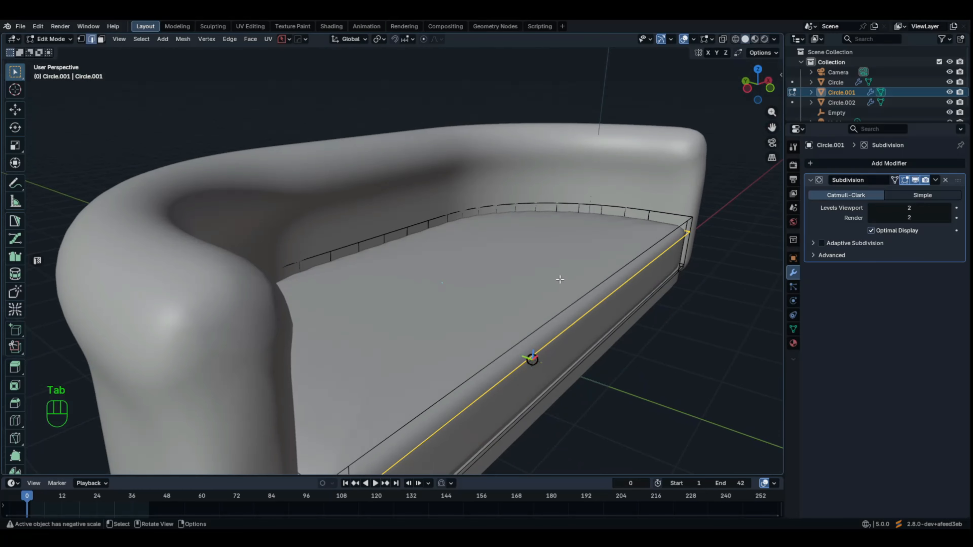
pyautogui.press('3')
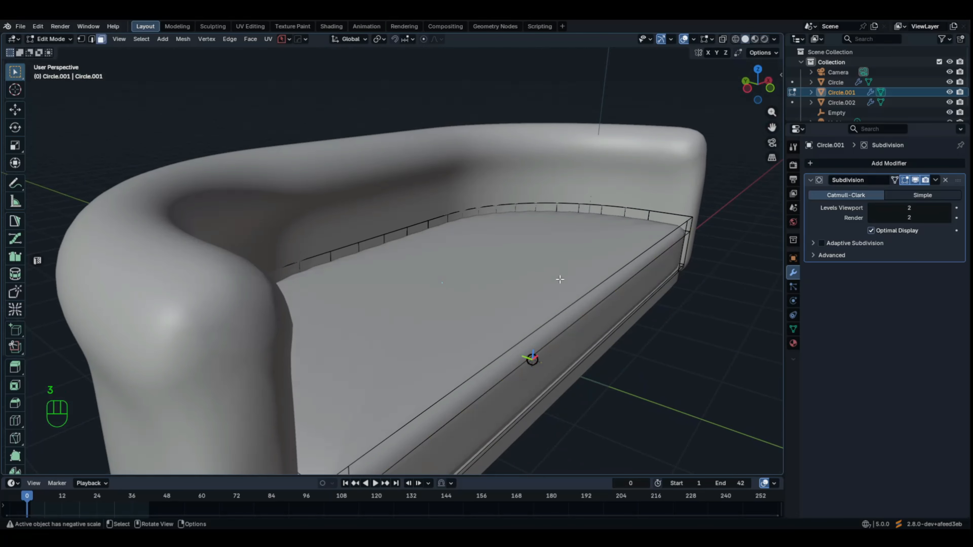
pyautogui.click(560, 280)
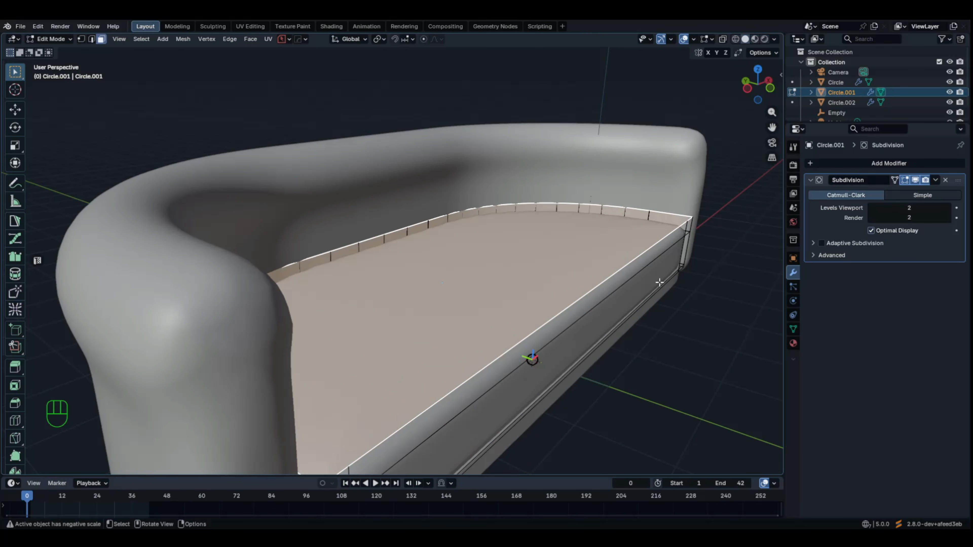
pyautogui.press('i')
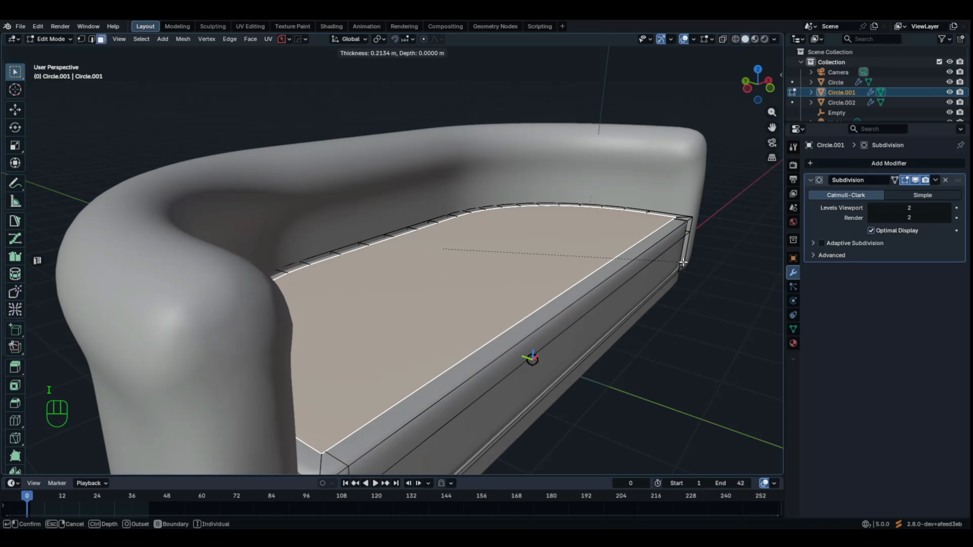
pyautogui.click(683, 263)
pyautogui.press('Tab')
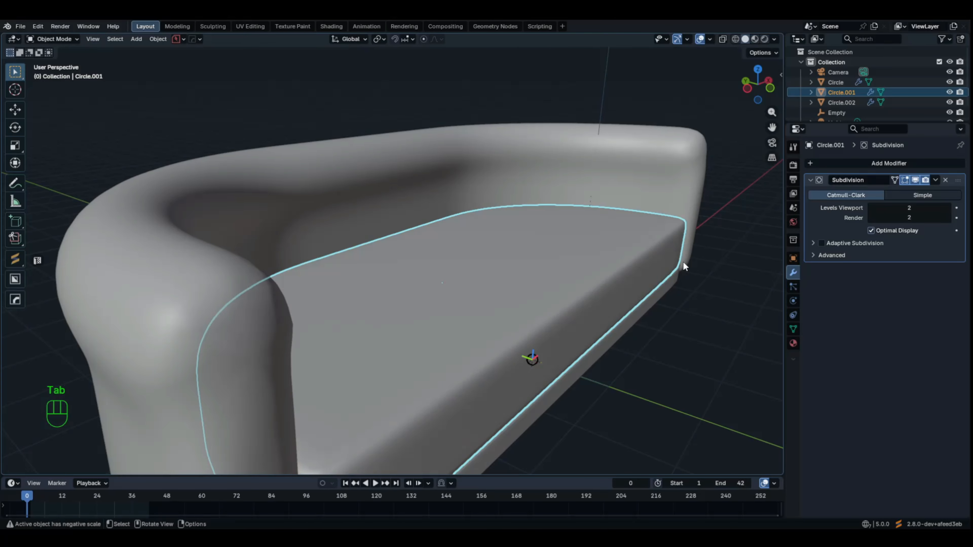
pyautogui.moveTo(682, 261); pyautogui.dragTo(541, 273, button='middle')
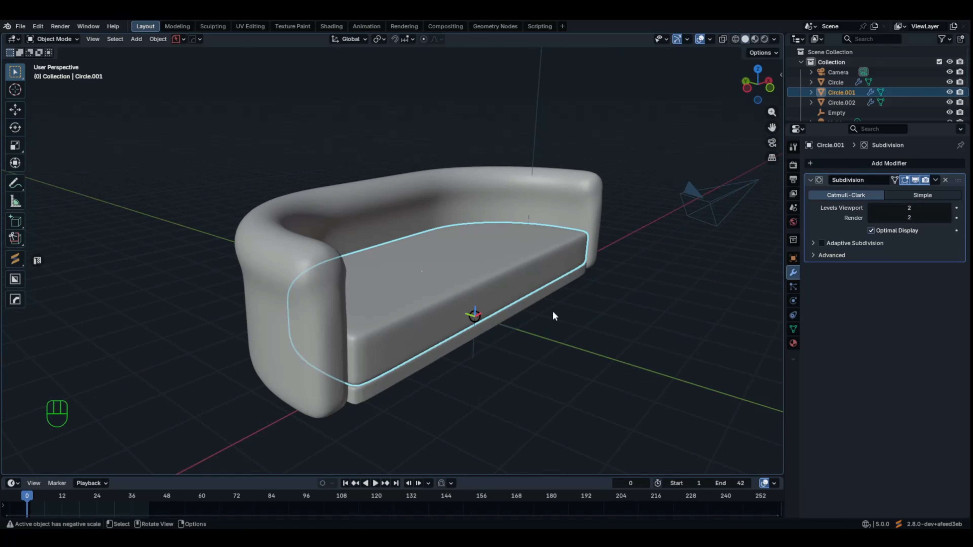
# Add a horizontal loop cut around the curved body just below its rounded head, with slide factor 0.740
pyautogui.click(515, 329)
pyautogui.click(308, 318)
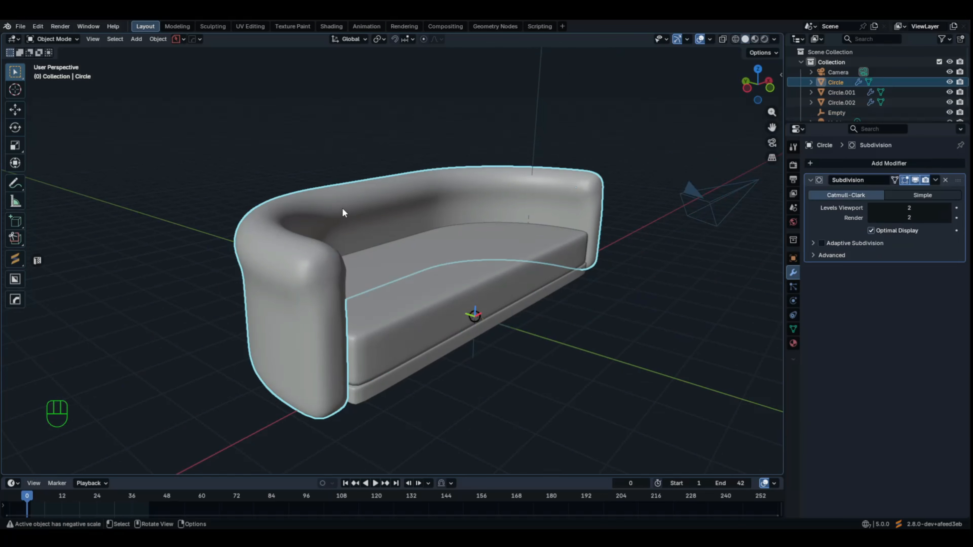
pyautogui.moveTo(342, 208); pyautogui.dragTo(363, 191, button='middle')
pyautogui.press('Tab')
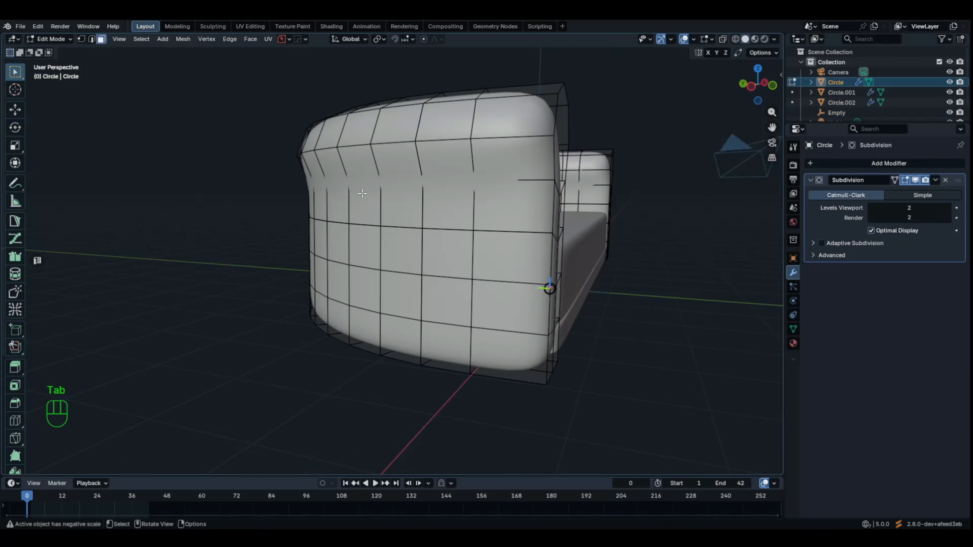
pyautogui.press('ctrl')
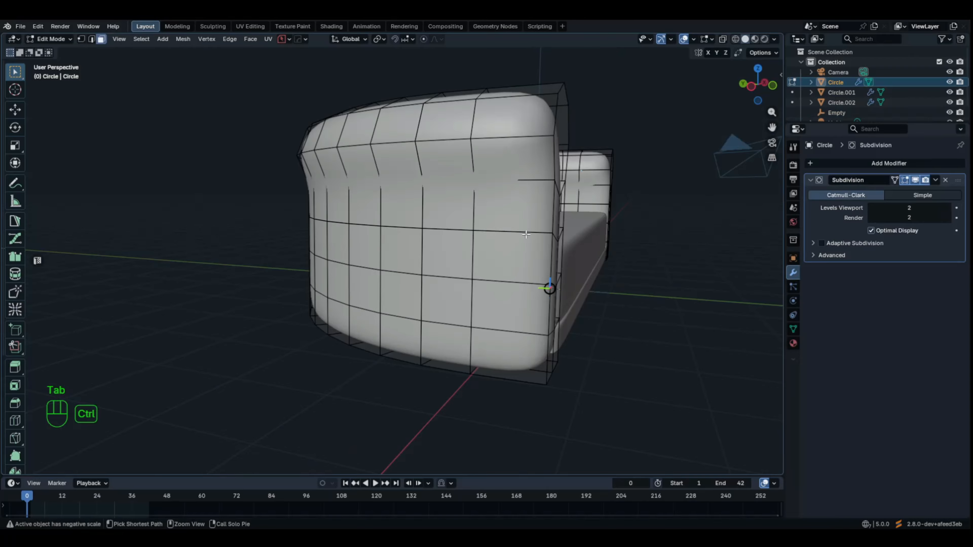
pyautogui.hotkey('ctrl', 'r')
pyautogui.click(550, 199)
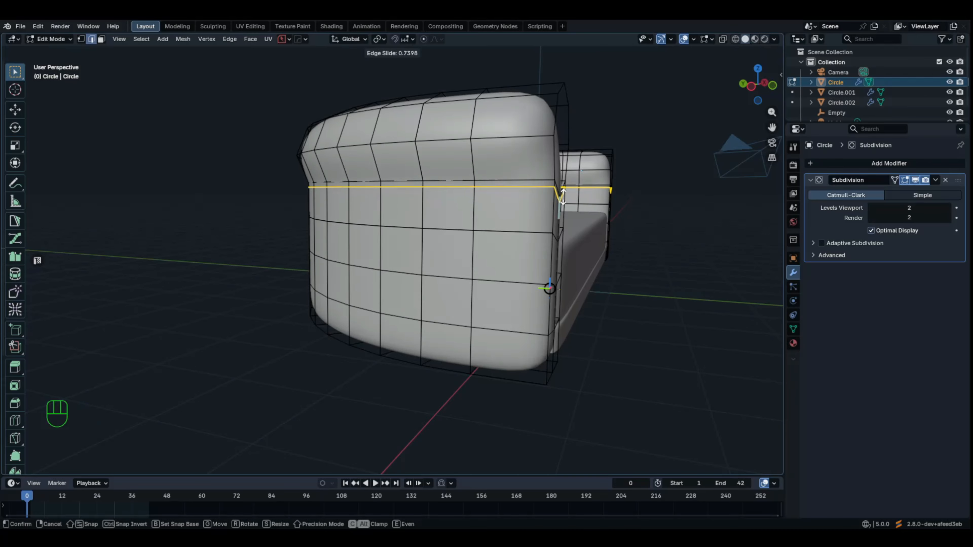
pyautogui.click(562, 197)
# Add a horizontal loop cut around the curved body near its bottom edge, with a slide of about -0.71
pyautogui.moveTo(547, 249); pyautogui.dragTo(628, 291, button='middle')
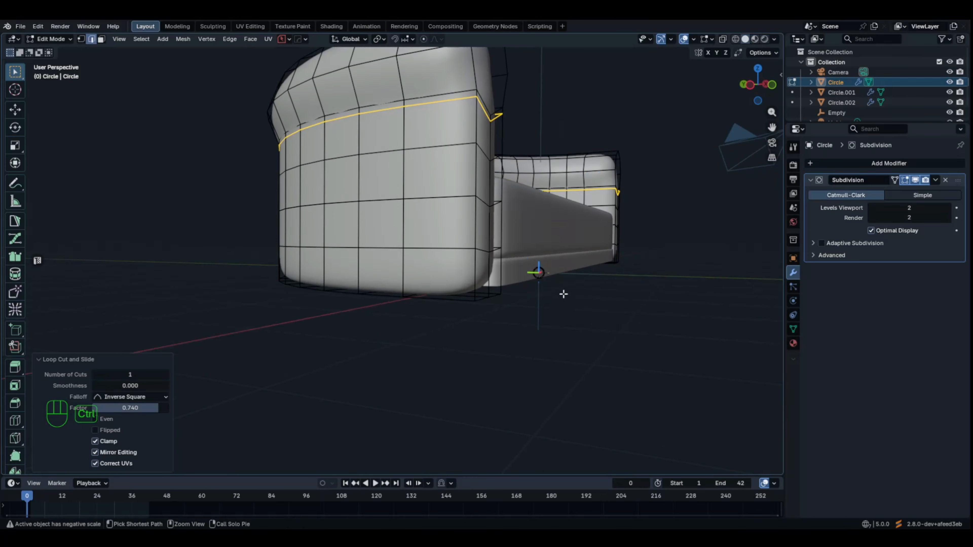
pyautogui.hotkey('ctrl', '4')
pyautogui.hotkey('ctrl', 'r')
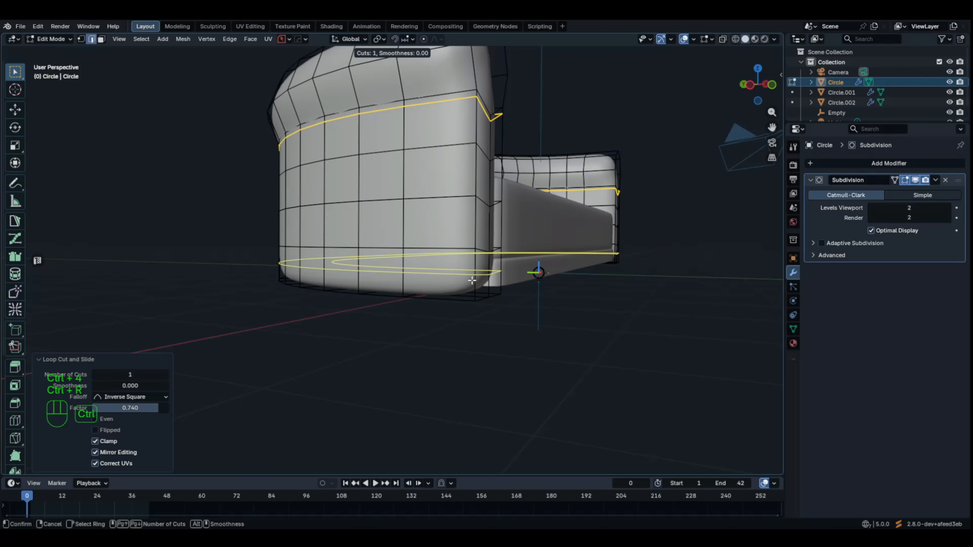
pyautogui.click(472, 283)
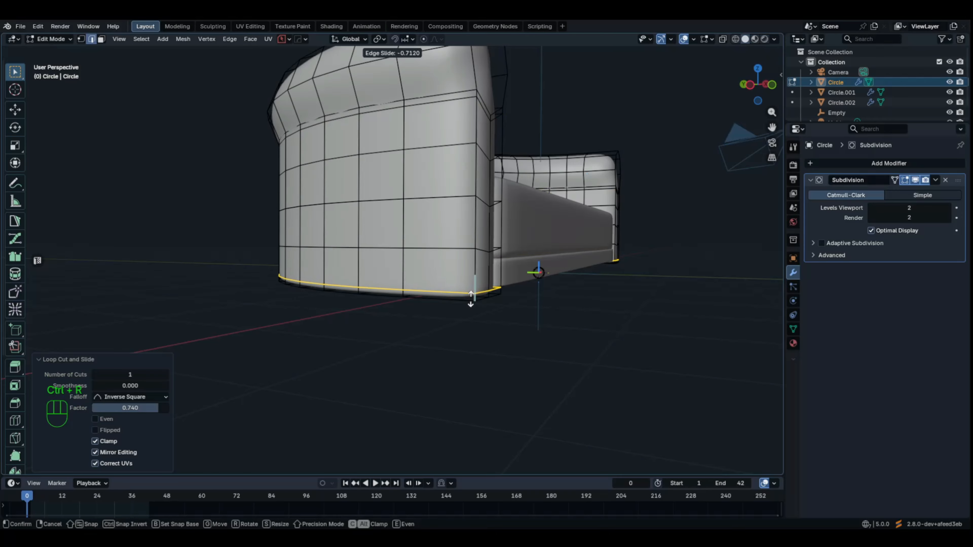
pyautogui.click(470, 298)
pyautogui.press('Tab')
pyautogui.moveTo(651, 236); pyautogui.dragTo(545, 280, button='middle')
pyautogui.scroll(-5, 494, 268)
pyautogui.scroll(4, 512, 282)
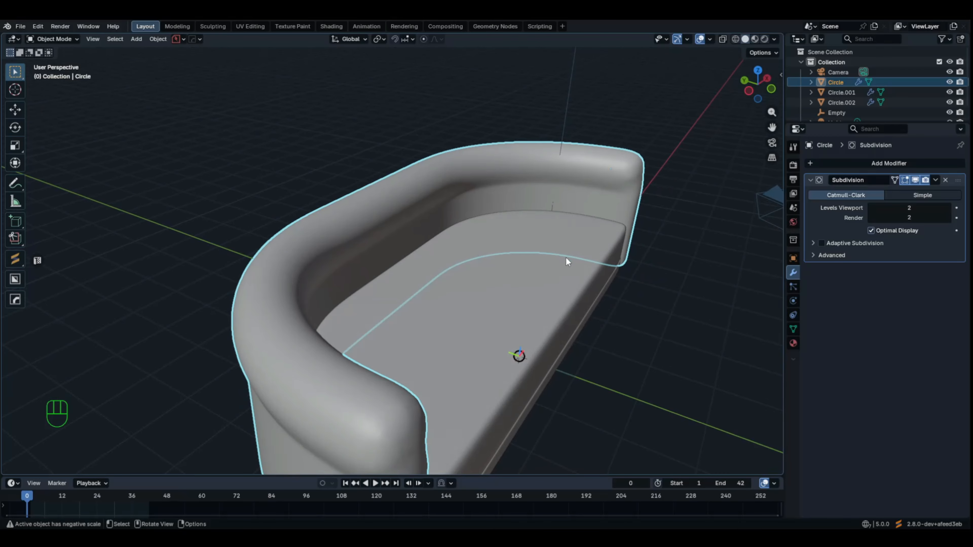
# Switch to the Shading workspace and create a new material for the curved sofa back
pyautogui.scroll(-2, 479, 192)
pyautogui.moveTo(478, 192); pyautogui.dragTo(449, 179, button='middle')
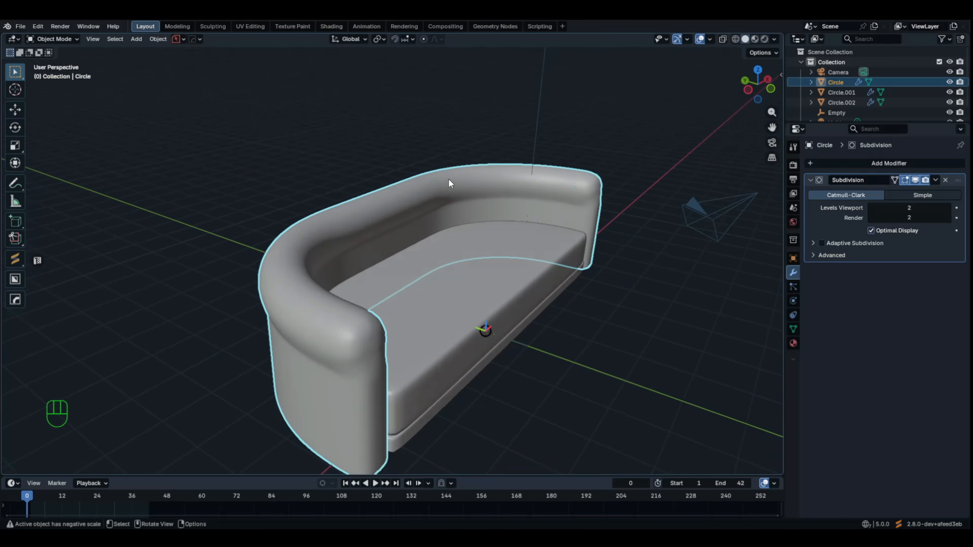
pyautogui.click(340, 27)
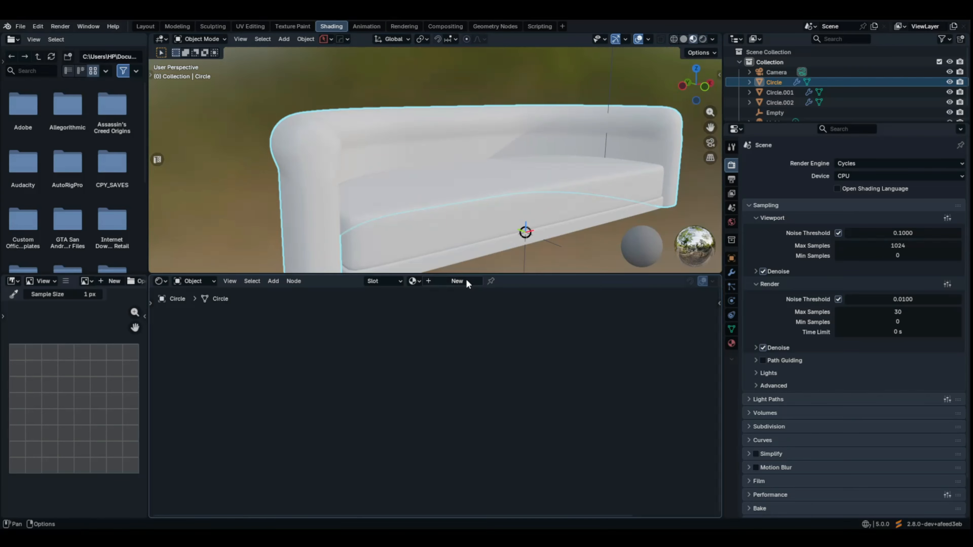
pyautogui.moveTo(450, 305); pyautogui.dragTo(598, 291, button='middle')
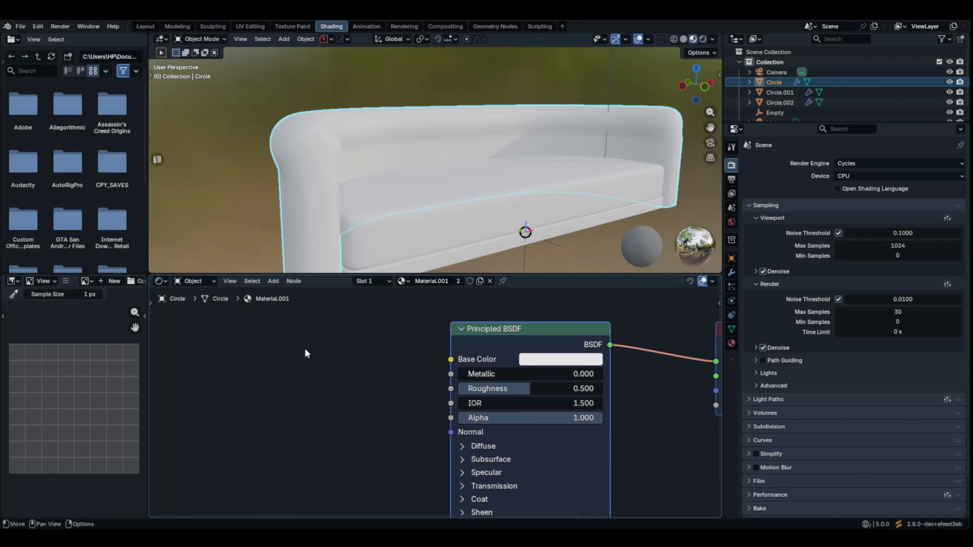
# Add a Color Ramp node and connect its Color output to the Base Color of the Principled BSDF
pyautogui.hotkey('shift', 'a')
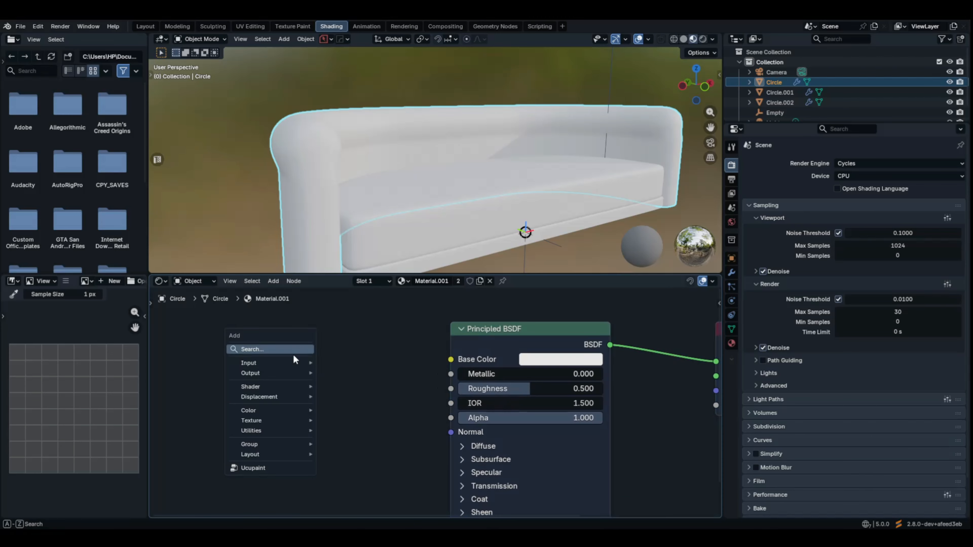
pyautogui.click(261, 349)
pyautogui.write('c')
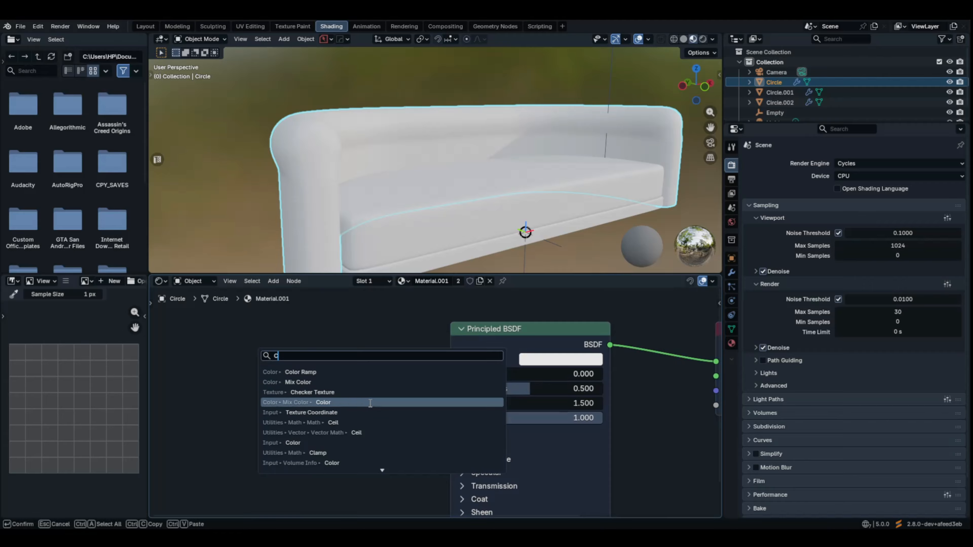
pyautogui.click(371, 372)
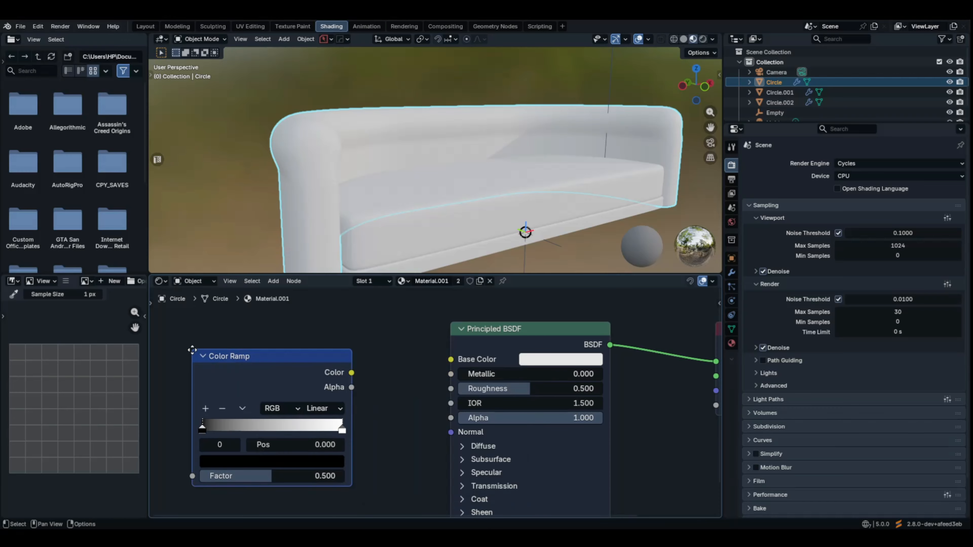
pyautogui.click(193, 350)
pyautogui.moveTo(353, 373); pyautogui.dragTo(460, 359)
pyautogui.moveTo(361, 388); pyautogui.dragTo(556, 386, button='middle')
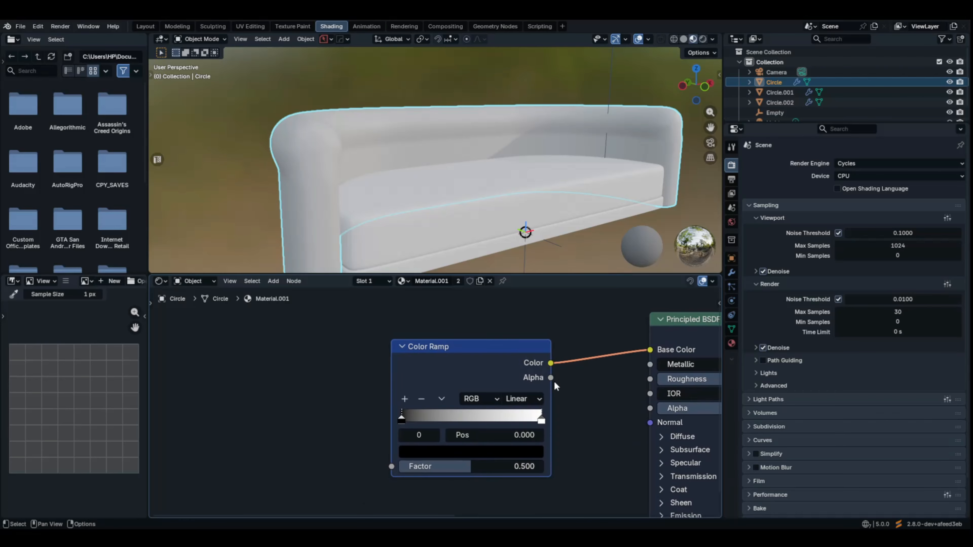
# Add a Noise Texture node and connect its Factor output to the Color Ramp's Factor input
pyautogui.hotkey('shift', 'a')
pyautogui.click(238, 341)
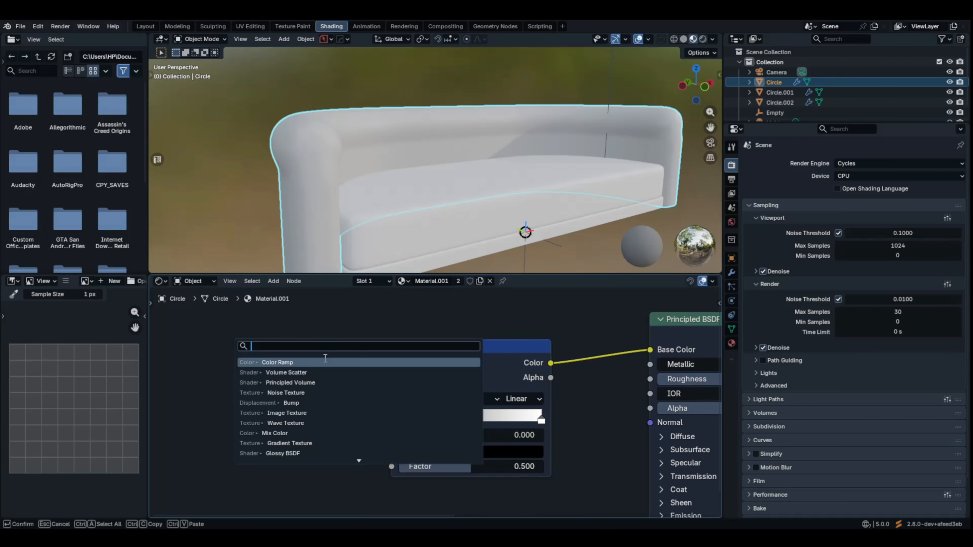
pyautogui.write('NOI')
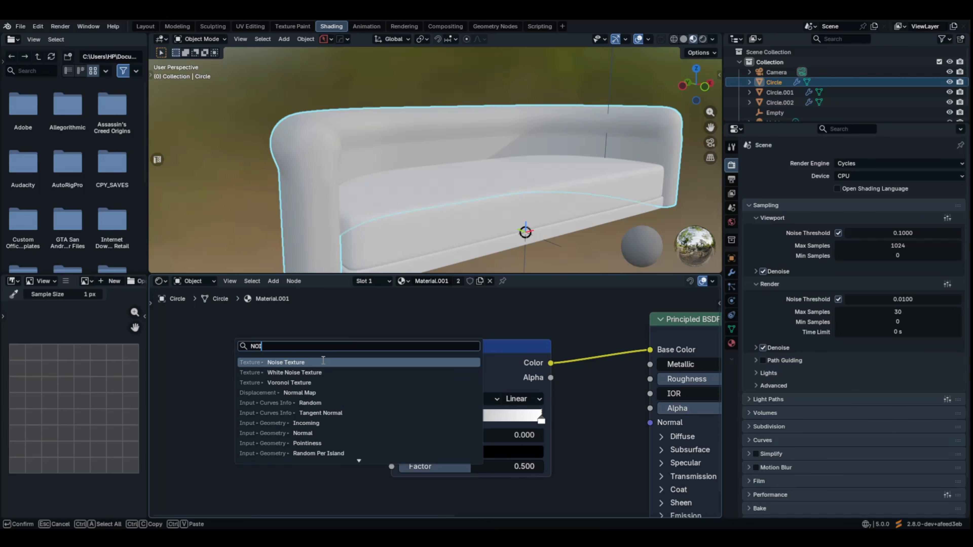
pyautogui.click(323, 361)
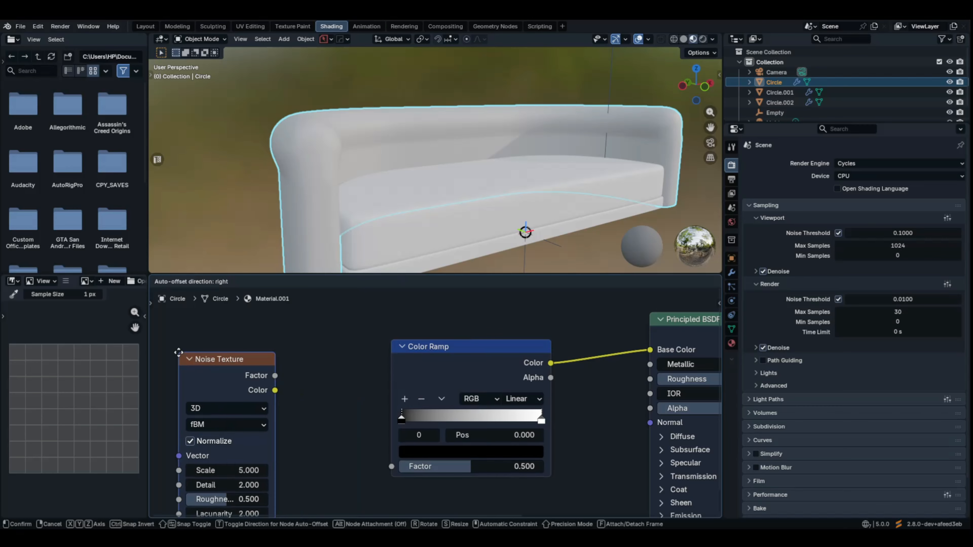
pyautogui.click(222, 375)
pyautogui.moveTo(221, 376); pyautogui.dragTo(257, 358, button='middle')
pyautogui.moveTo(256, 355); pyautogui.dragTo(423, 444)
pyautogui.moveTo(447, 330); pyautogui.dragTo(446, 325)
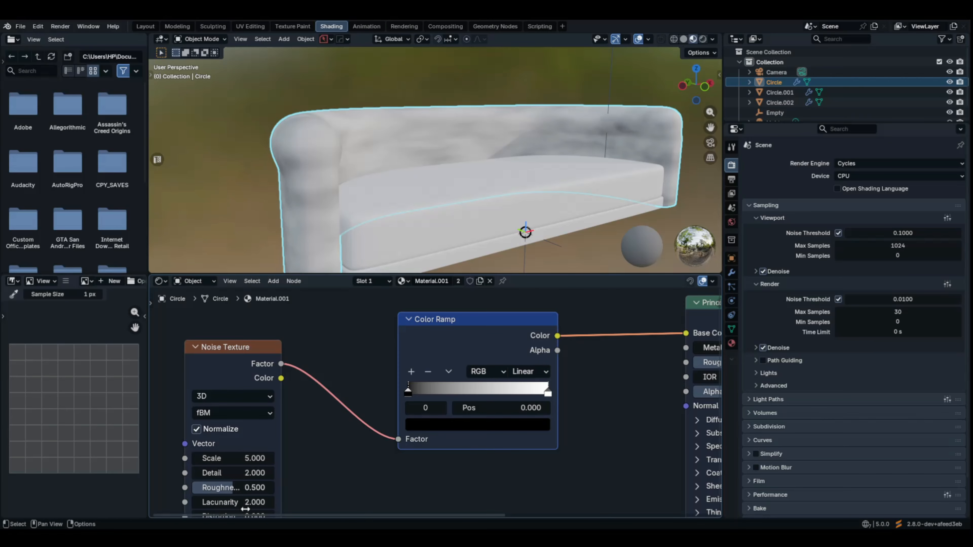
# Unwrap the entire curved sofa back with Smart UV Project, using a 66° angle limit
pyautogui.moveTo(350, 472); pyautogui.dragTo(379, 429, button='middle')
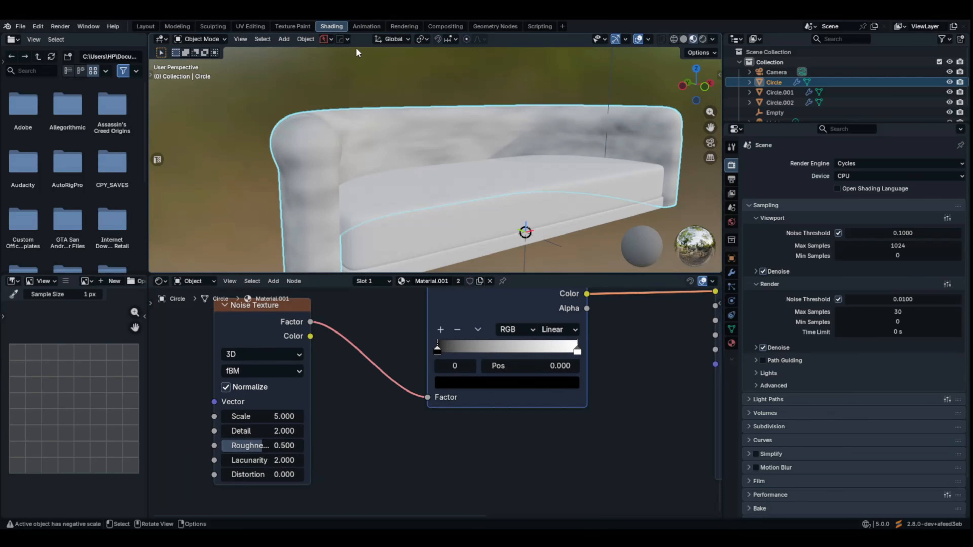
pyautogui.scroll(-2, 470, 142)
pyautogui.moveTo(470, 141)
pyautogui.mouseDown(button='middle')
pyautogui.moveTo(397, 161)
pyautogui.moveTo(402, 129)
pyautogui.moveTo(480, 151)
pyautogui.moveTo(450, 136)
pyautogui.moveTo(480, 124)
pyautogui.mouseUp(button='middle')
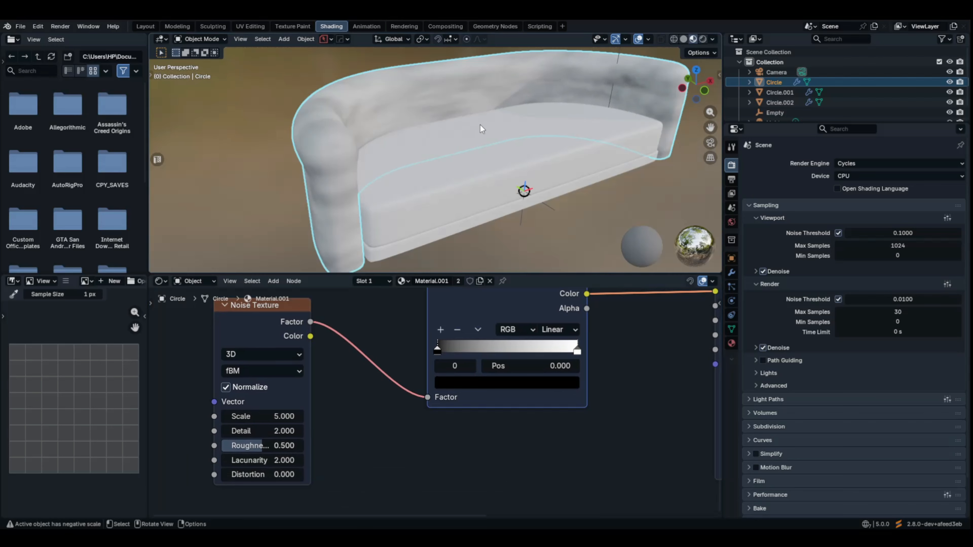
pyautogui.scroll(-3, 481, 114)
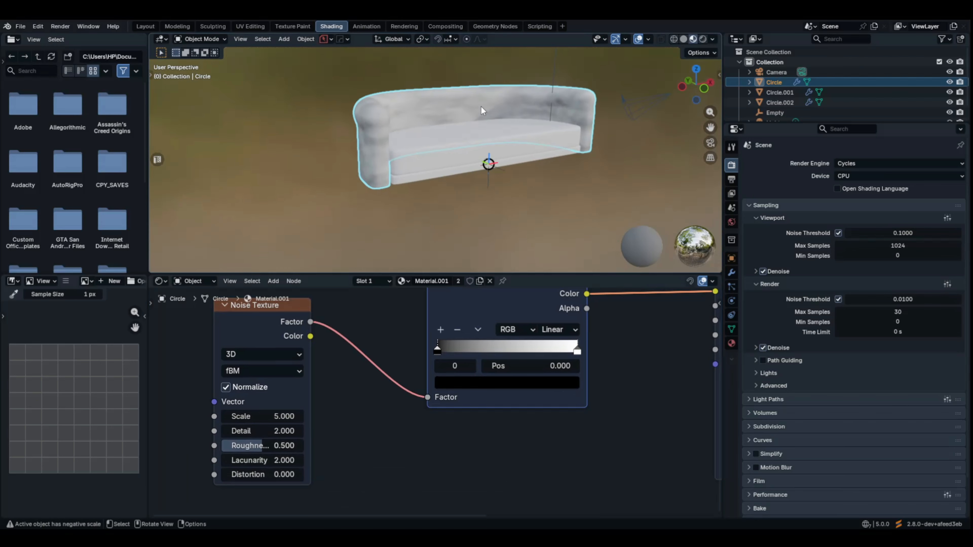
pyautogui.press('Tab')
pyautogui.press('a')
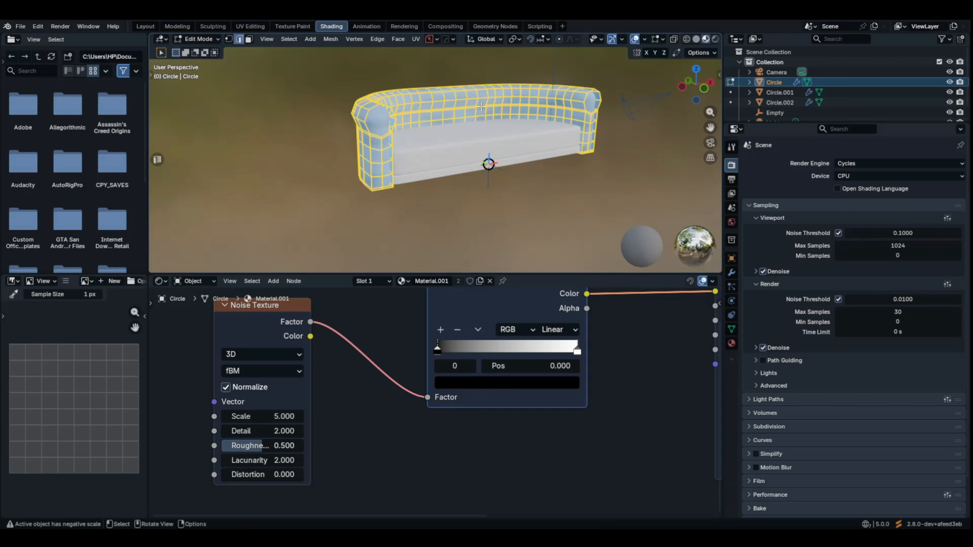
pyautogui.press('u')
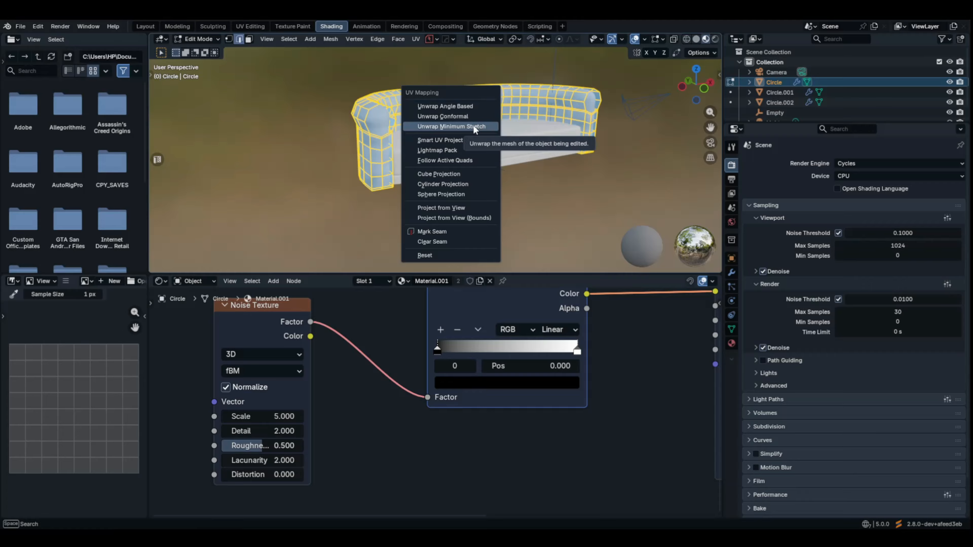
pyautogui.click(460, 139)
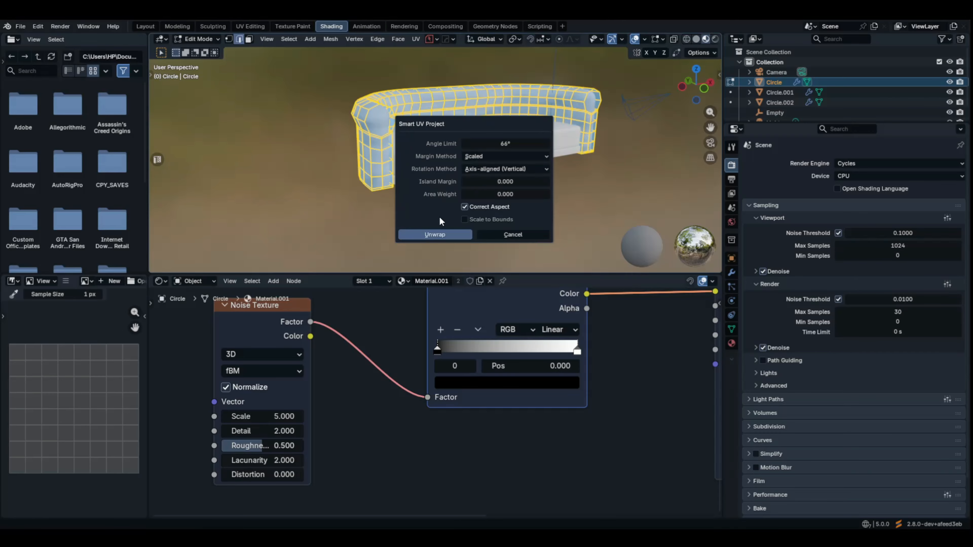
pyautogui.click(430, 233)
pyautogui.scroll(3, 521, 163)
pyautogui.press('Tab')
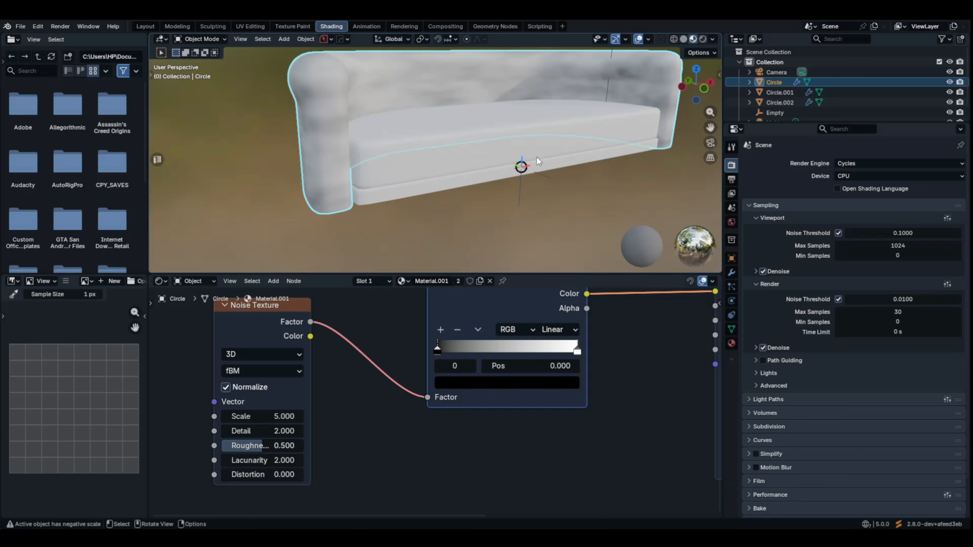
# Unwrap the seat cushion's whole mesh with Smart UV Project, using a 66° angle limit
pyautogui.click(457, 137)
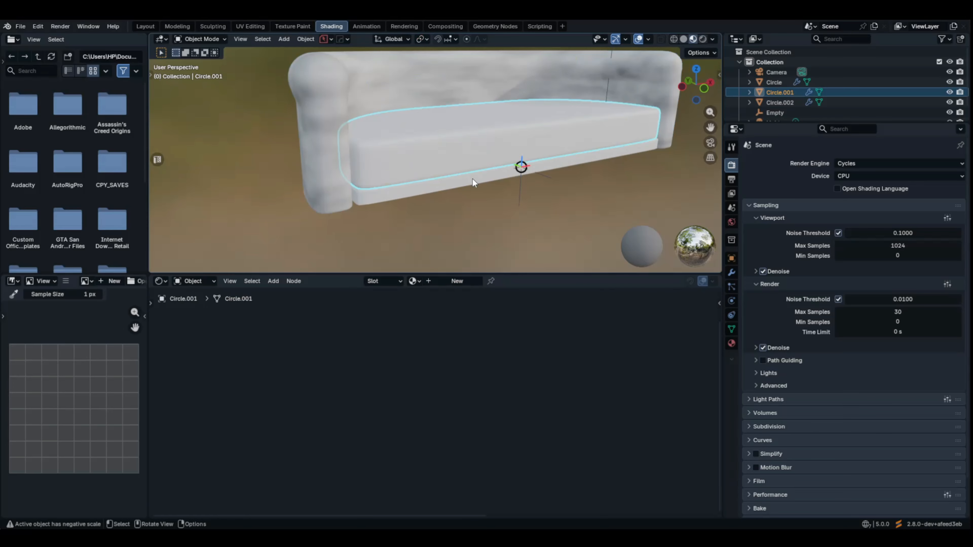
pyautogui.press('Tab')
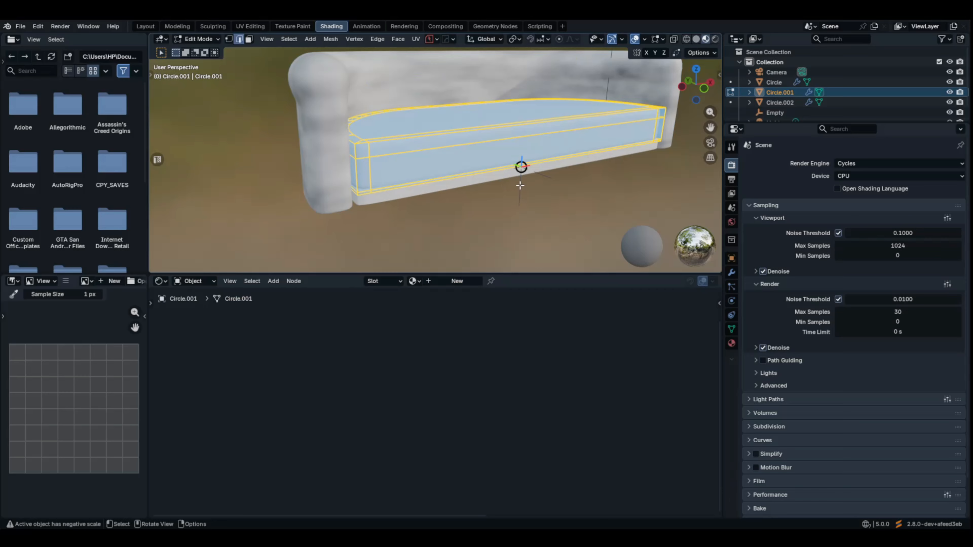
pyautogui.press('u')
pyautogui.click(513, 190)
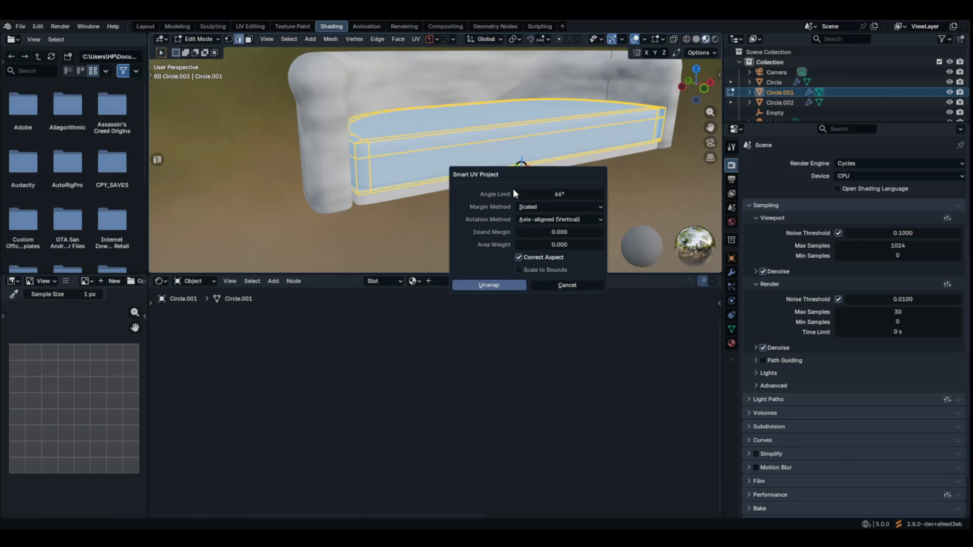
pyautogui.click(488, 285)
pyautogui.press('Tab')
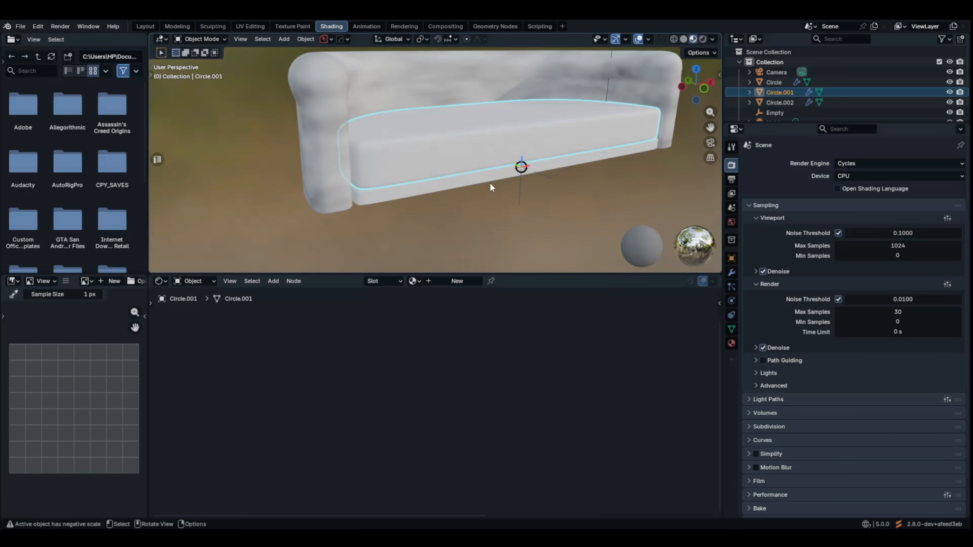
# Unwrap the whole base slab under the cushion with Smart UV Project
pyautogui.click(499, 179)
pyautogui.press('Tab')
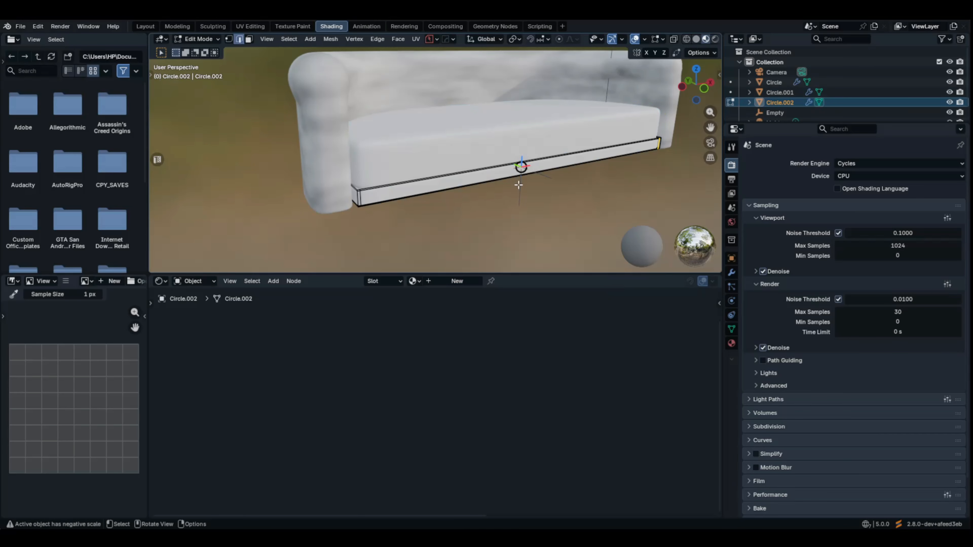
pyautogui.press('a')
pyautogui.press('u')
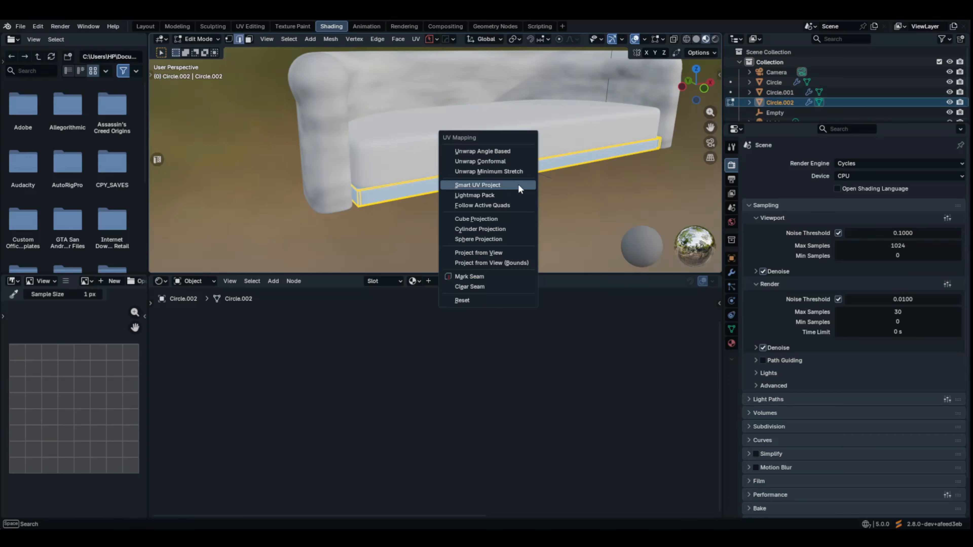
pyautogui.click(517, 185)
pyautogui.click(479, 280)
pyautogui.press('Tab')
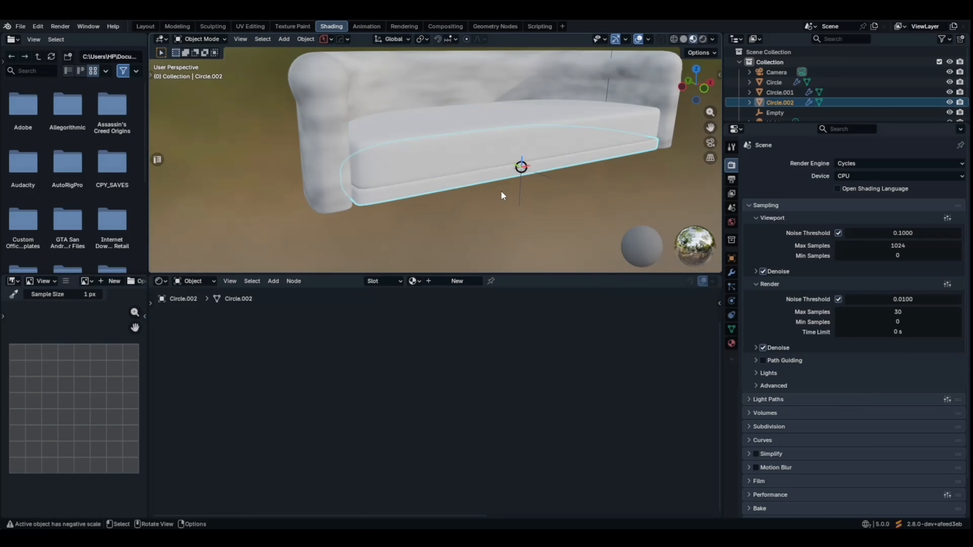
# Select the curved sofa back again and set its Noise Texture scale to 50
pyautogui.click(361, 94)
pyautogui.scroll(-1, 361, 93)
pyautogui.moveTo(349, 382); pyautogui.dragTo(499, 396, button='middle')
pyautogui.scroll(2, 252, 379)
pyautogui.scroll(-1, 324, 370)
pyautogui.moveTo(523, 458); pyautogui.dragTo(520, 431, button='middle')
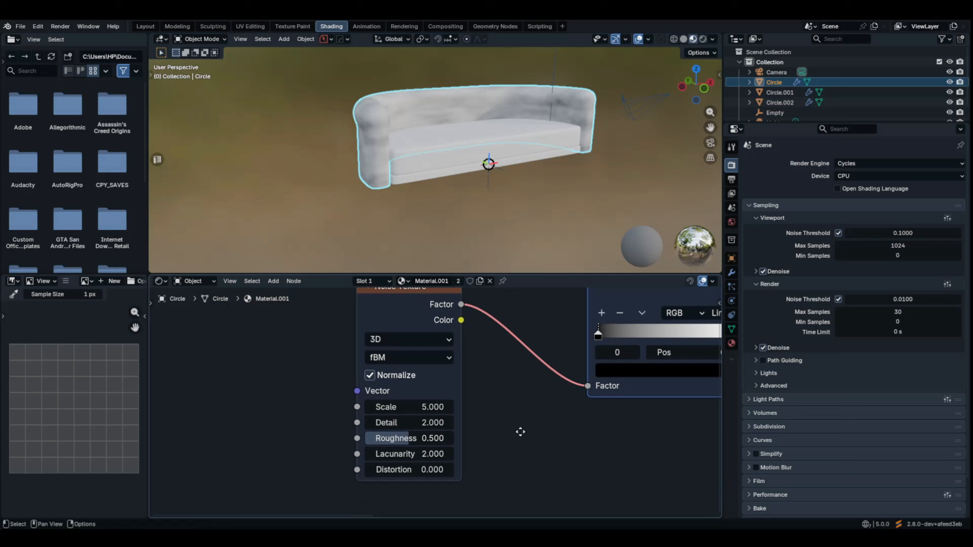
pyautogui.click(419, 405)
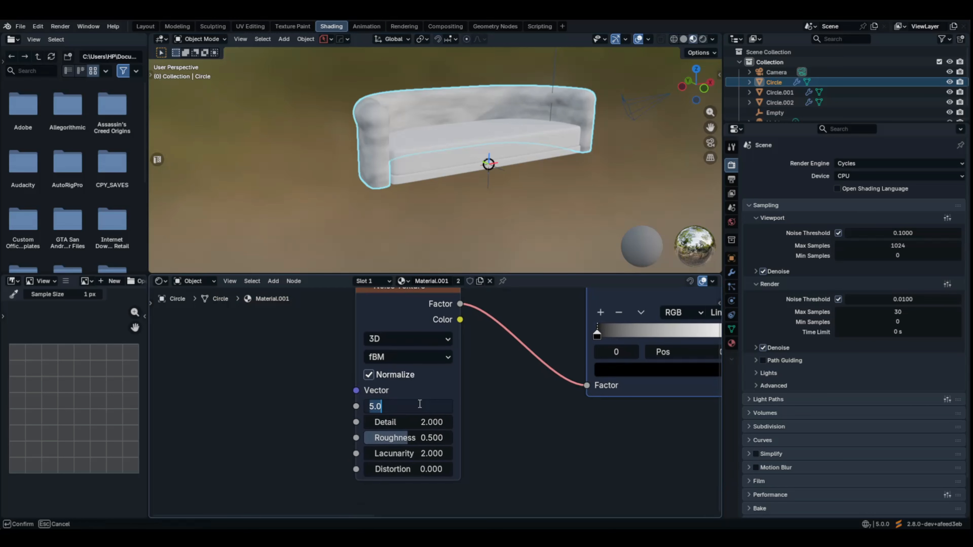
pyautogui.write('50')
pyautogui.press('Return')
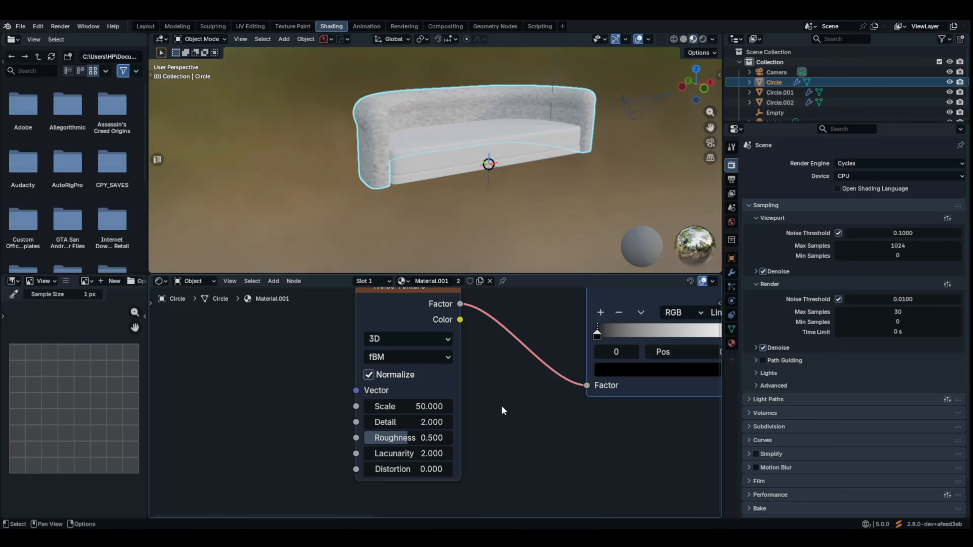
# Set the scale of the sofa back's Noise Texture to 100
pyautogui.scroll(5, 354, 150)
pyautogui.scroll(-3, 354, 150)
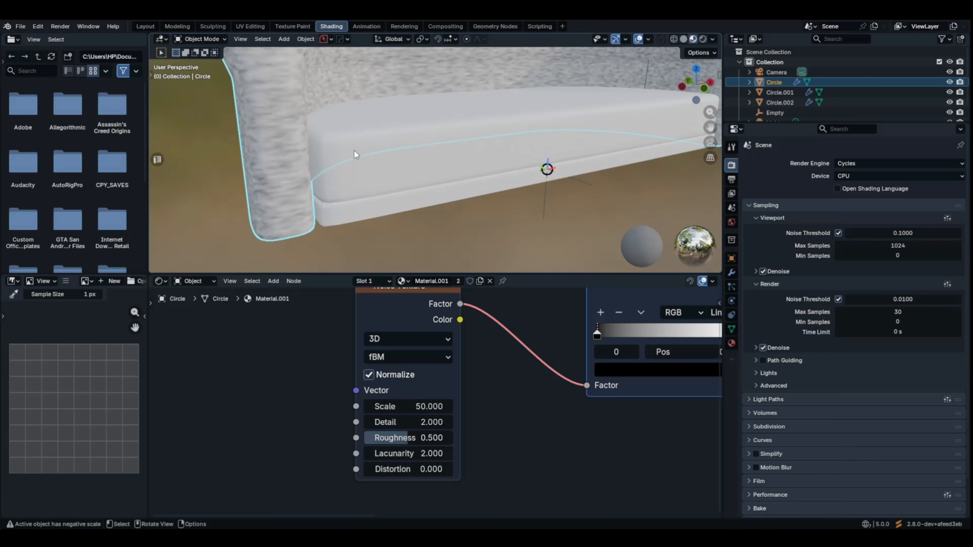
pyautogui.click(425, 406)
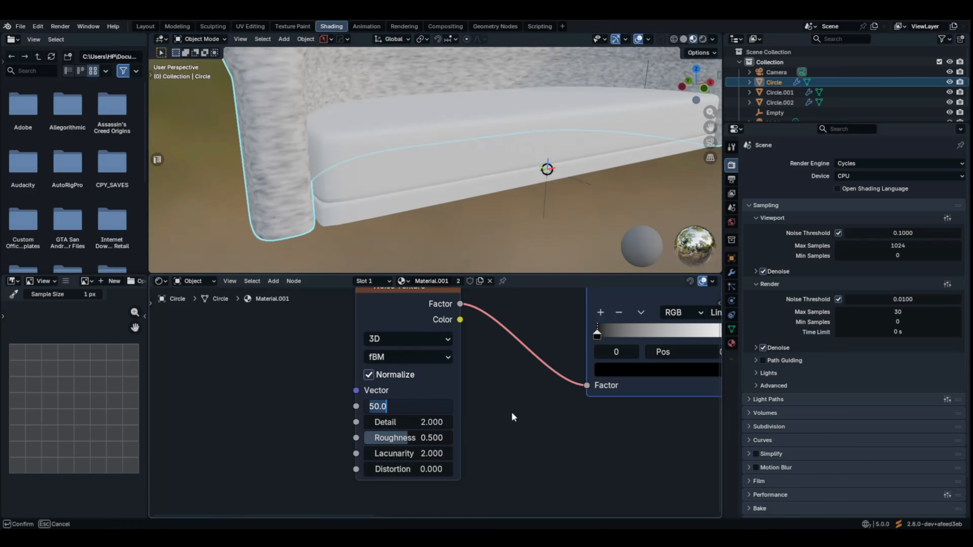
pyautogui.click(512, 416)
pyautogui.click(429, 408)
pyautogui.write('100')
pyautogui.press('Return')
# Add Texture Coordinate and Mapping nodes feeding the Noise Texture's Vector input
pyautogui.scroll(-1, 436, 401)
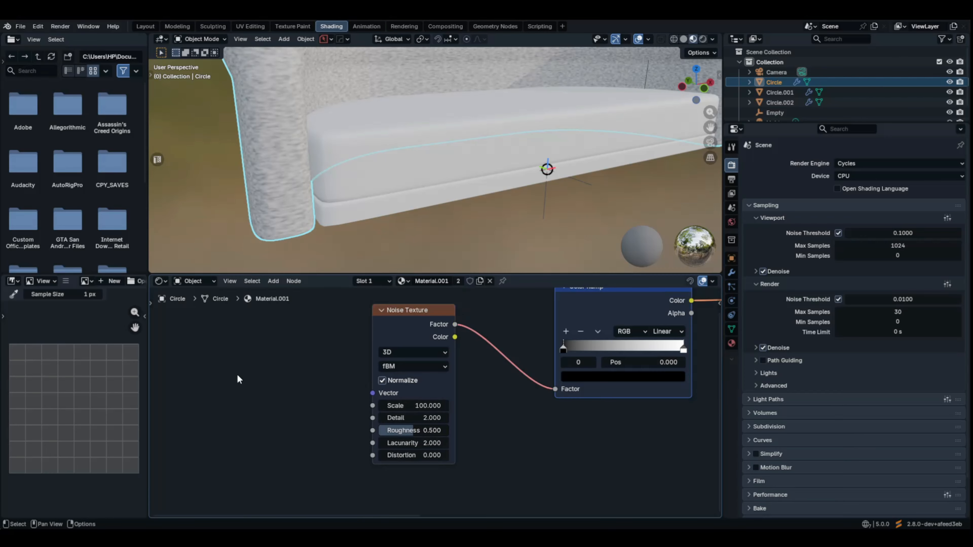
pyautogui.moveTo(284, 365); pyautogui.dragTo(333, 371, button='middle')
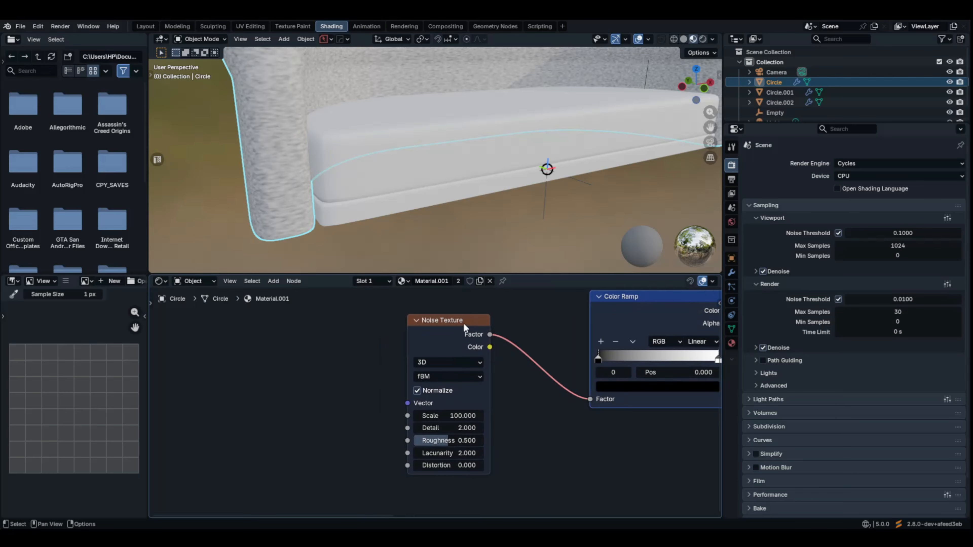
pyautogui.click(412, 337)
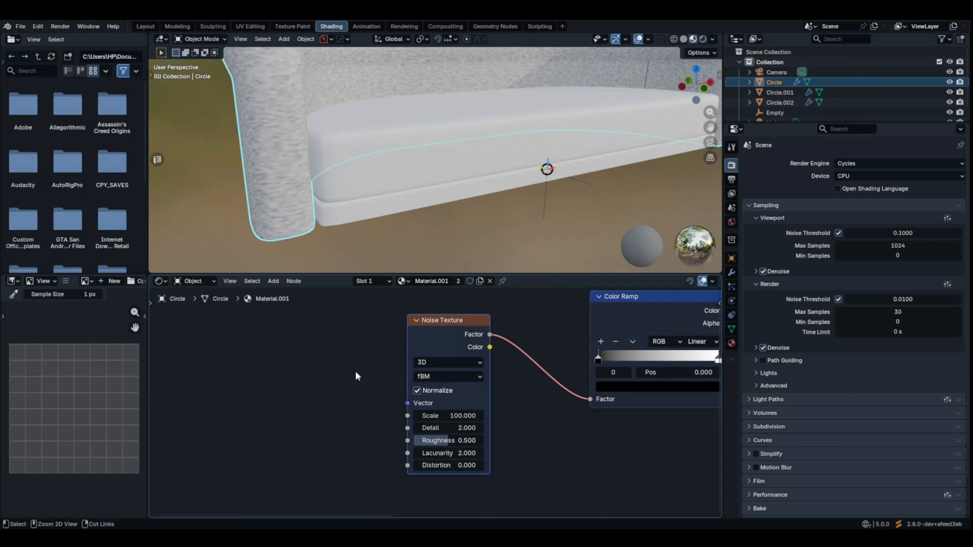
pyautogui.hotkey('ctrl', 't')
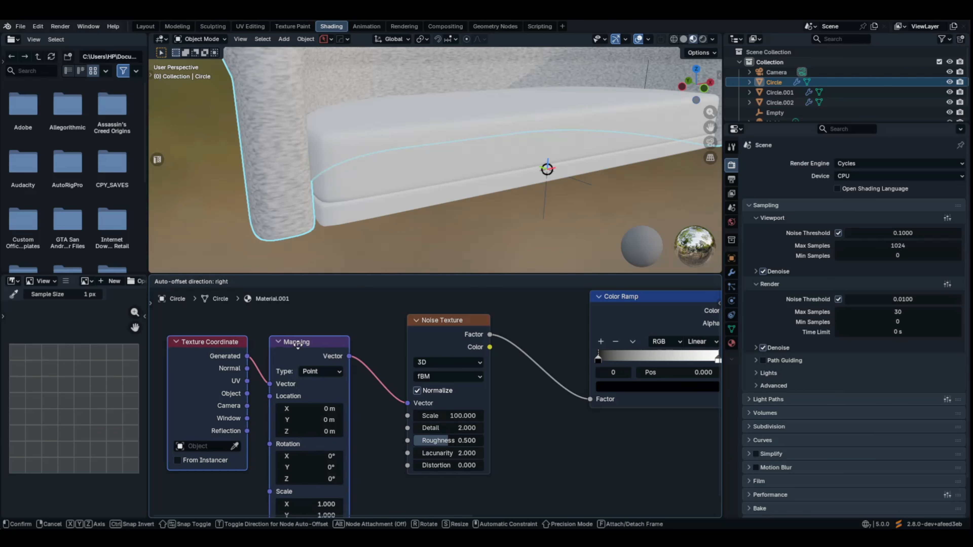
pyautogui.moveTo(345, 432); pyautogui.dragTo(417, 401, button='middle')
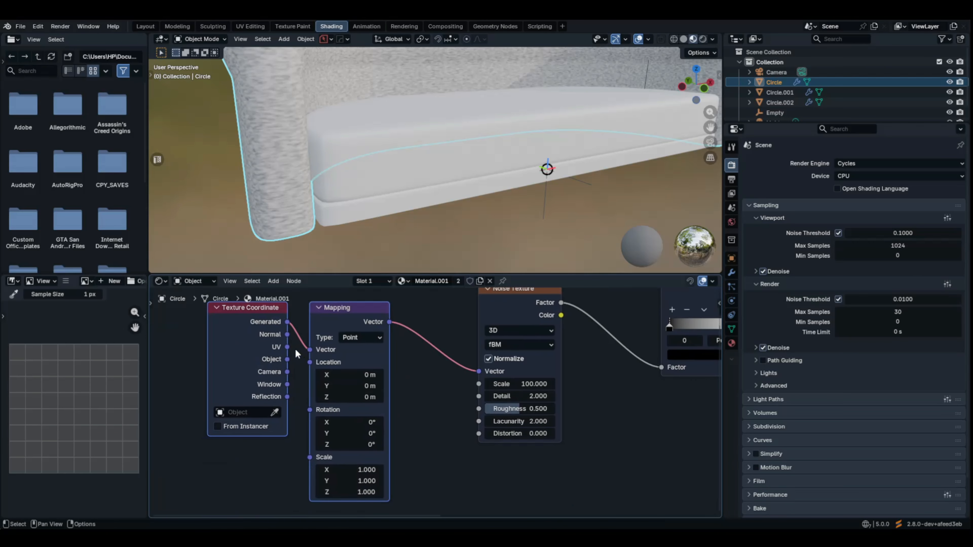
# Connect the Texture Coordinate node's UV output to the Mapping node's Vector input in the sofa back's material
pyautogui.moveTo(287, 348); pyautogui.dragTo(314, 350)
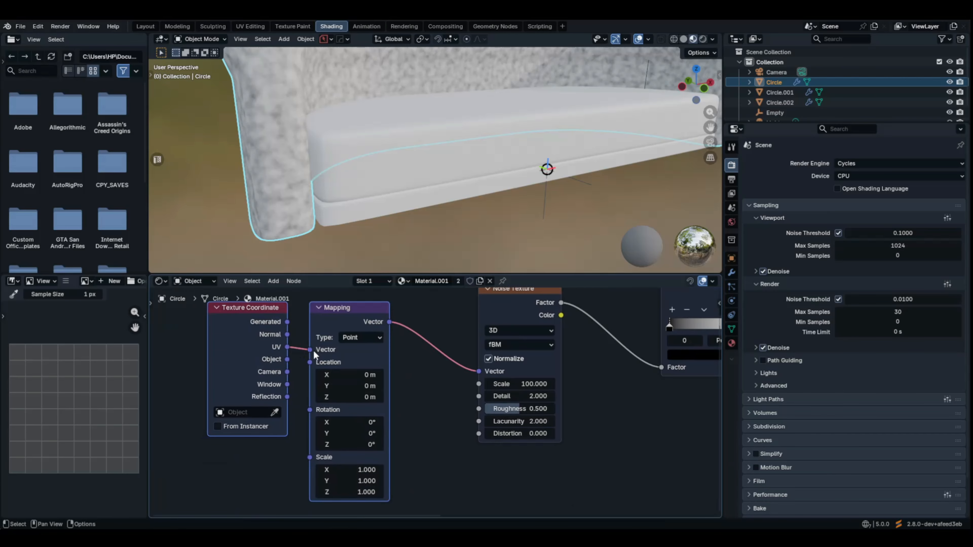
pyautogui.scroll(-5, 419, 149)
pyautogui.moveTo(419, 149); pyautogui.dragTo(383, 151, button='middle')
pyautogui.scroll(4, 524, 171)
pyautogui.moveTo(523, 171); pyautogui.dragTo(516, 158, button='middle')
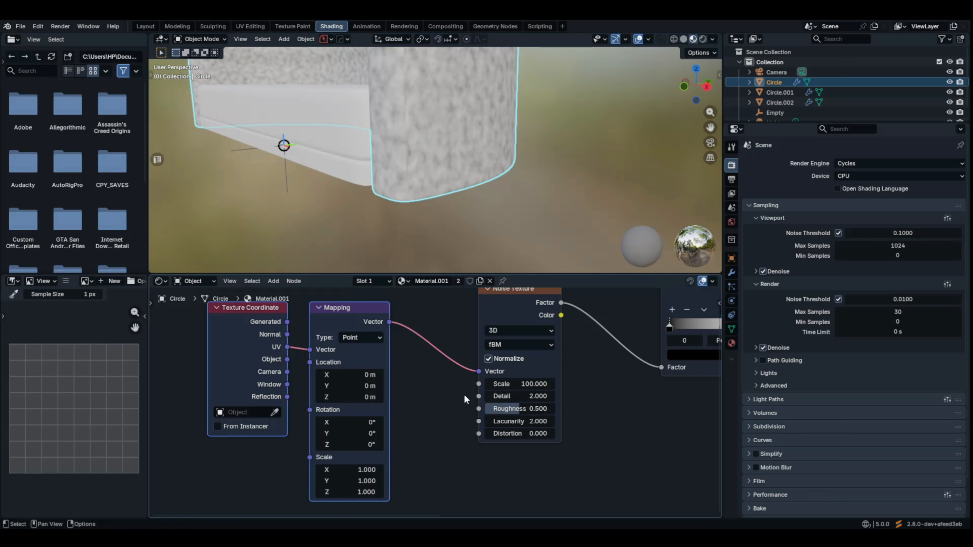
# Set the scale of the sofa back's Noise Texture to 200
pyautogui.moveTo(466, 397); pyautogui.dragTo(443, 396, button='middle')
pyautogui.click(500, 385)
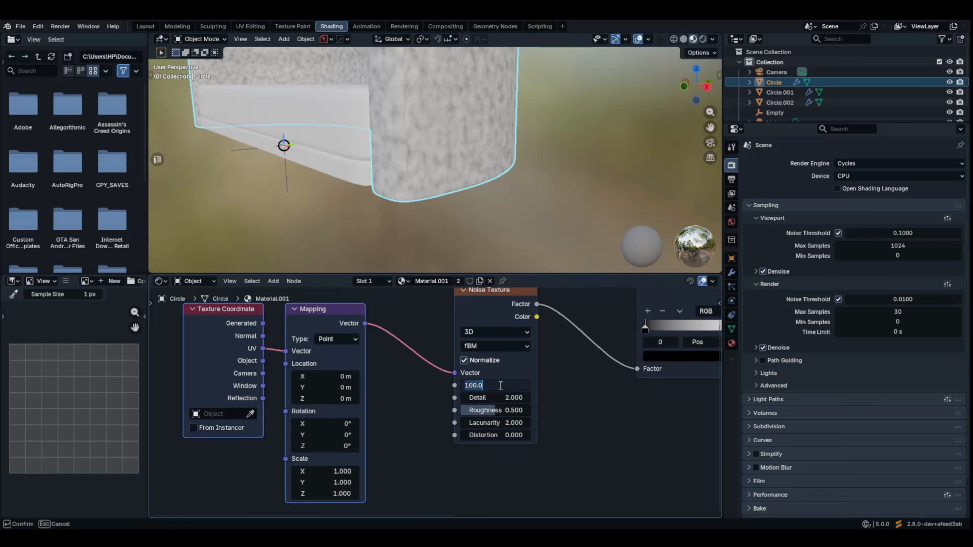
pyautogui.write('2')
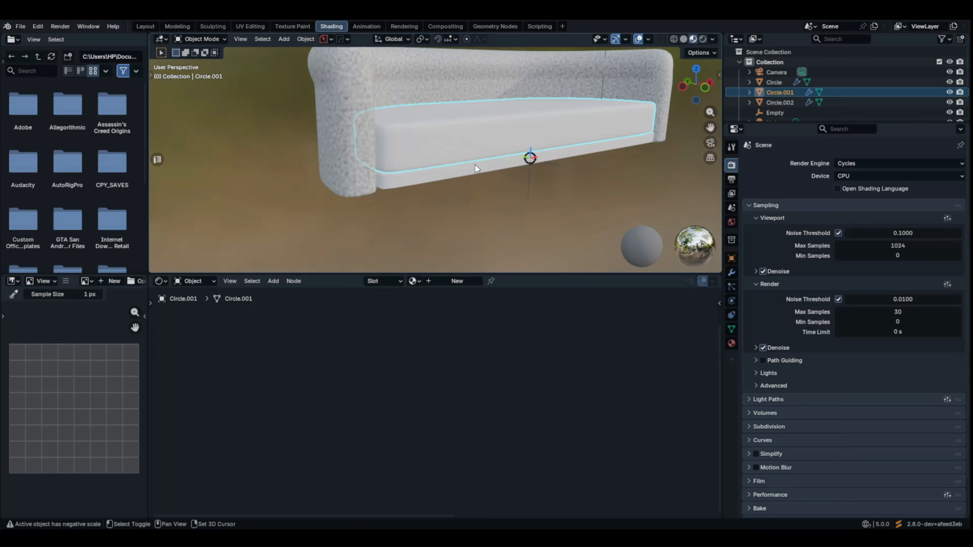
# Link the sofa back's material to the seat cushion and the base slab, with the back as active object
pyautogui.keyDown('shift'); pyautogui.click(473, 169); pyautogui.keyUp('shift')
pyautogui.keyDown('shift'); pyautogui.moveTo(531, 125); pyautogui.dragTo(514, 147, button='middle'); pyautogui.keyUp('shift')
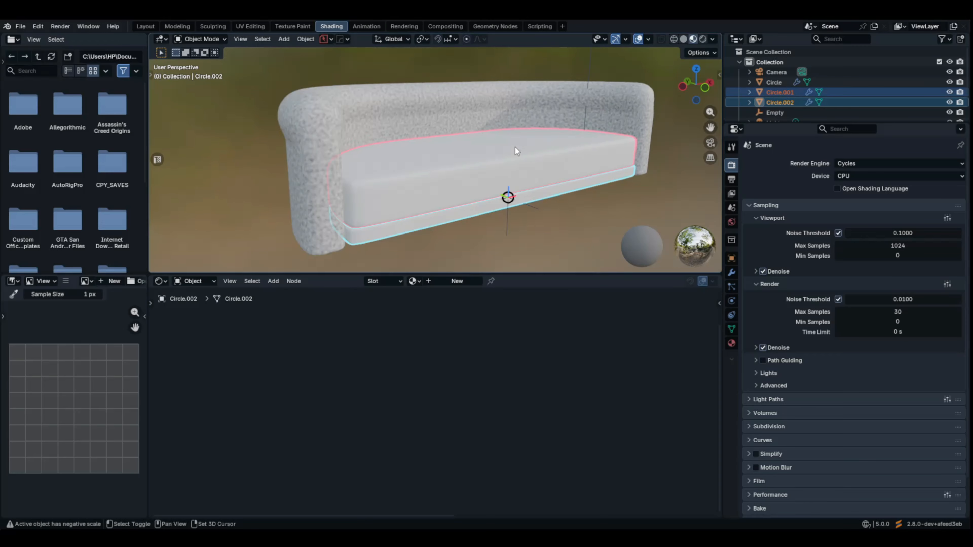
pyautogui.keyDown('shift'); pyautogui.click(413, 112); pyautogui.keyUp('shift')
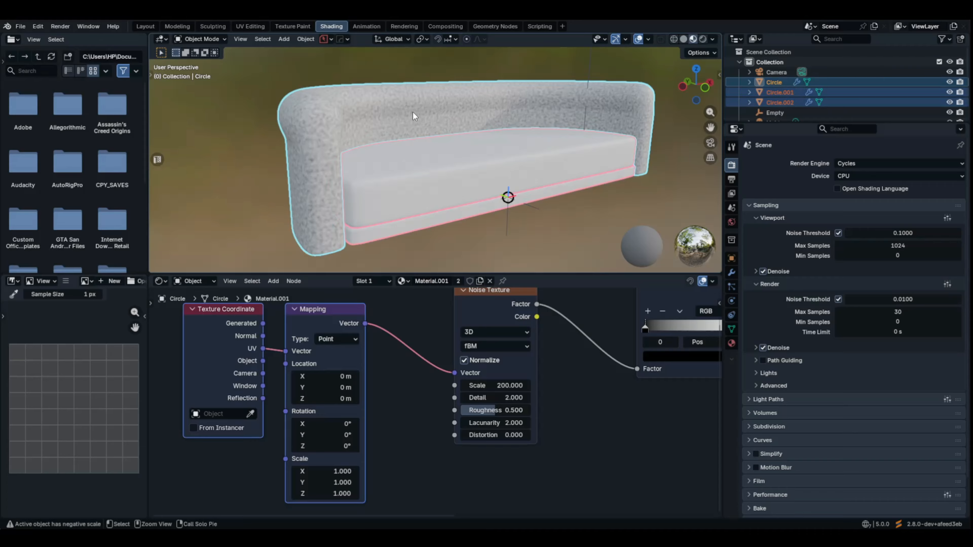
pyautogui.hotkey('ctrl', 'l')
pyautogui.moveTo(413, 112)
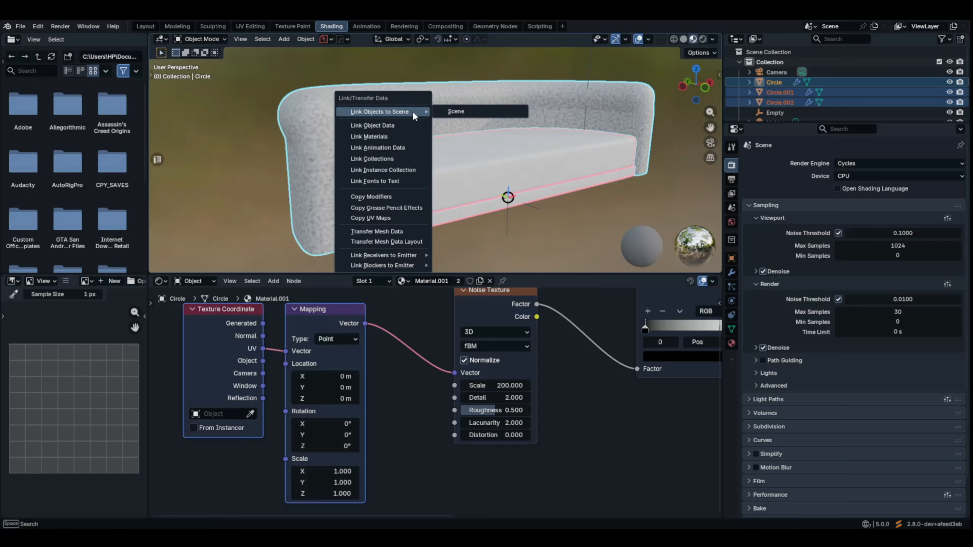
pyautogui.click(399, 135)
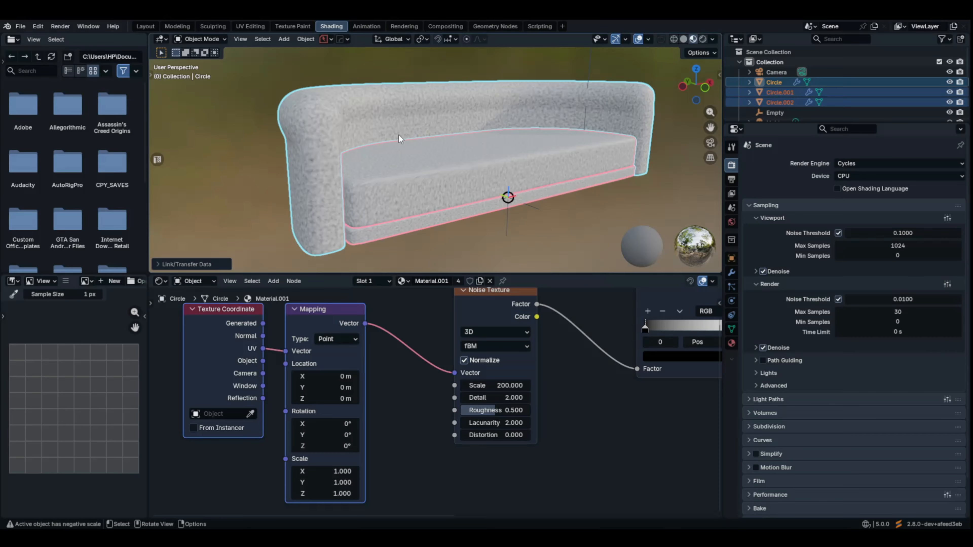
# Change the Color Ramp's black stop to a dark red, #2C0A0C, with a value of 0.171
pyautogui.moveTo(399, 134); pyautogui.dragTo(536, 161, button='middle')
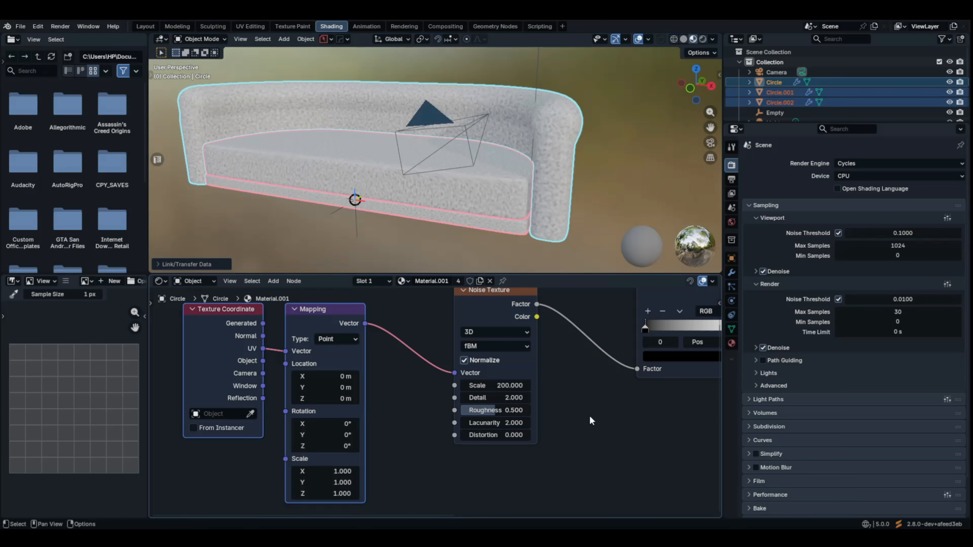
pyautogui.moveTo(589, 415); pyautogui.dragTo(447, 403, button='middle')
pyautogui.scroll(2, 447, 403)
pyautogui.moveTo(491, 381); pyautogui.dragTo(365, 412, button='middle')
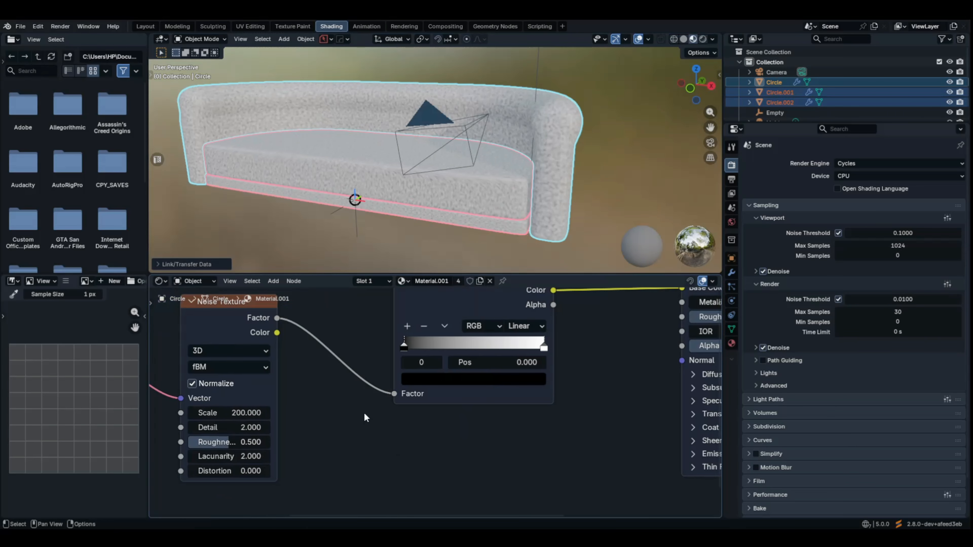
pyautogui.click(466, 380)
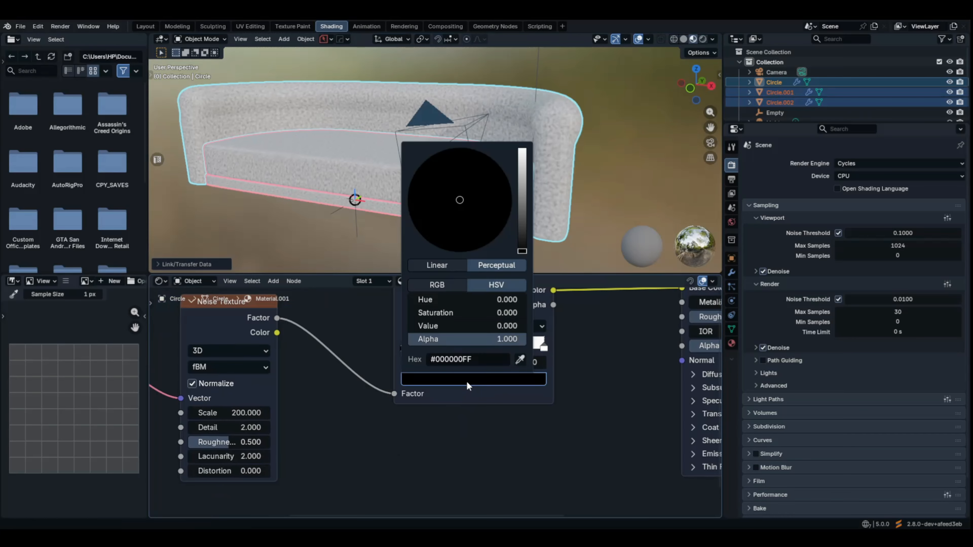
pyautogui.click(523, 238)
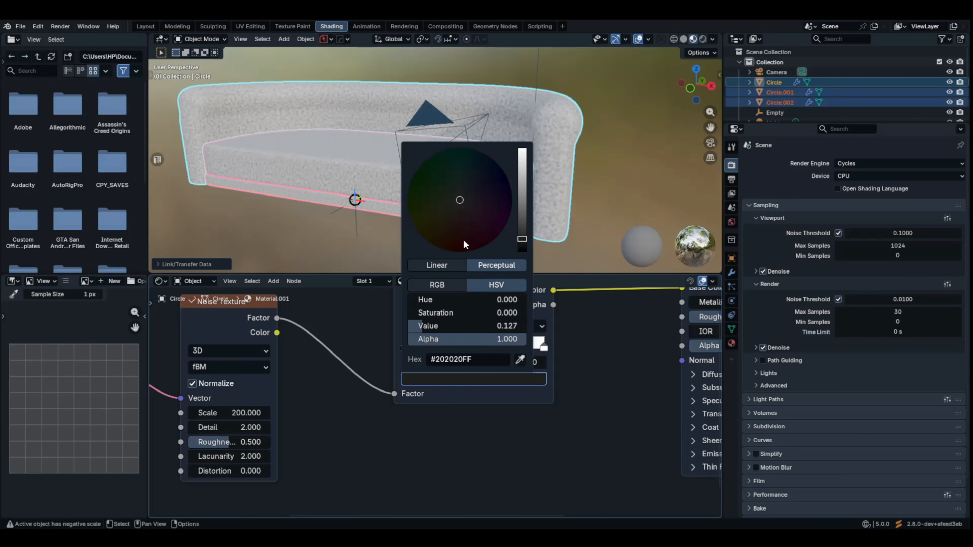
pyautogui.click(461, 240)
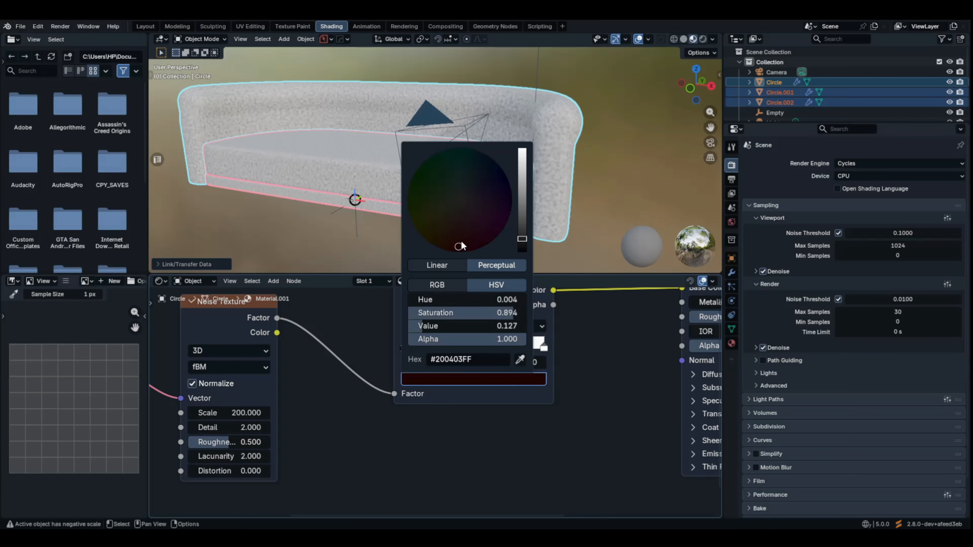
pyautogui.moveTo(523, 239); pyautogui.dragTo(522, 234)
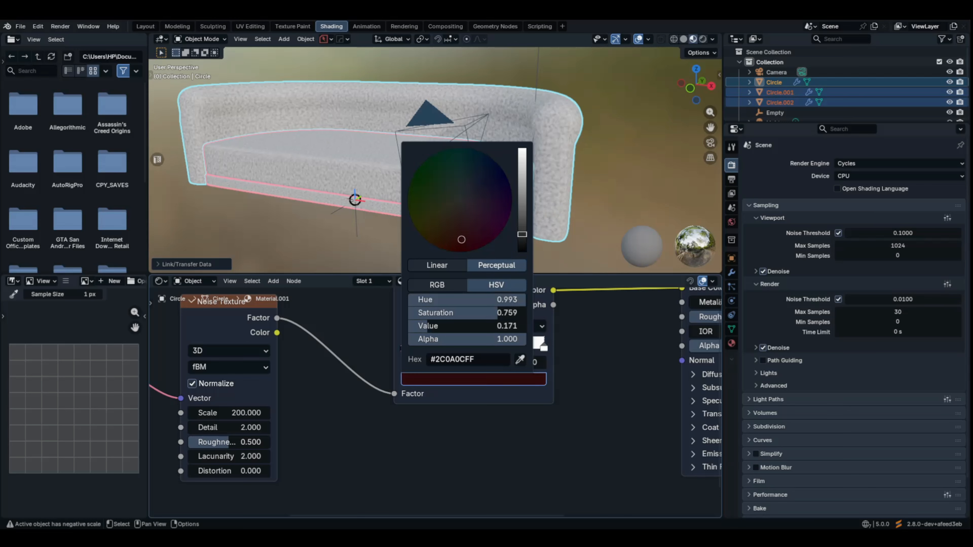
# Change the Color Ramp's white stop to a strong red, #A81719, with a value of 0.658
pyautogui.click(541, 352)
pyautogui.click(508, 386)
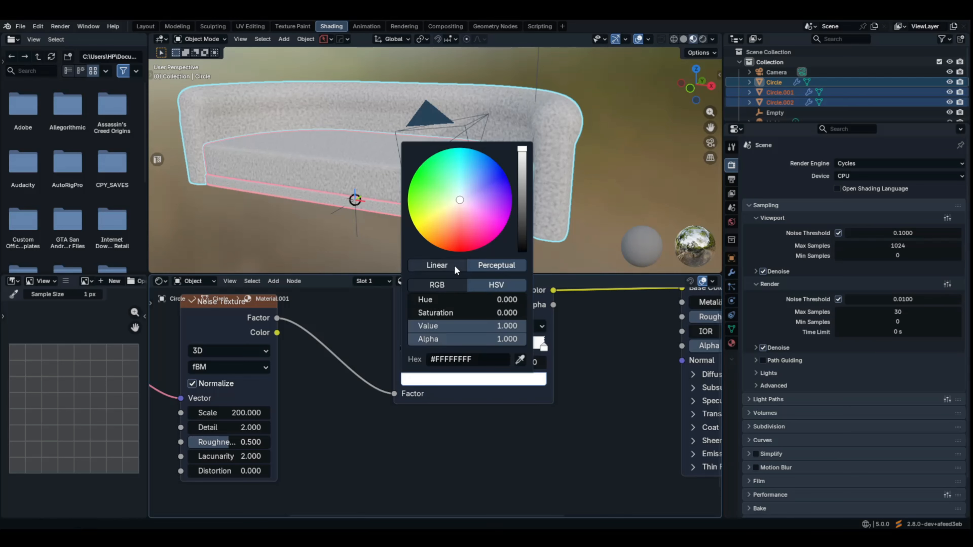
pyautogui.click(461, 245)
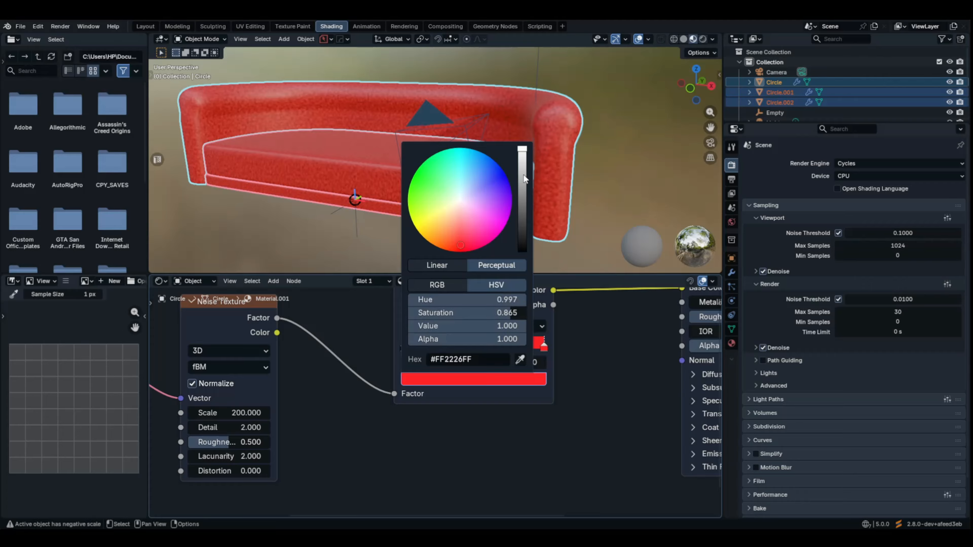
pyautogui.moveTo(525, 178); pyautogui.dragTo(523, 184)
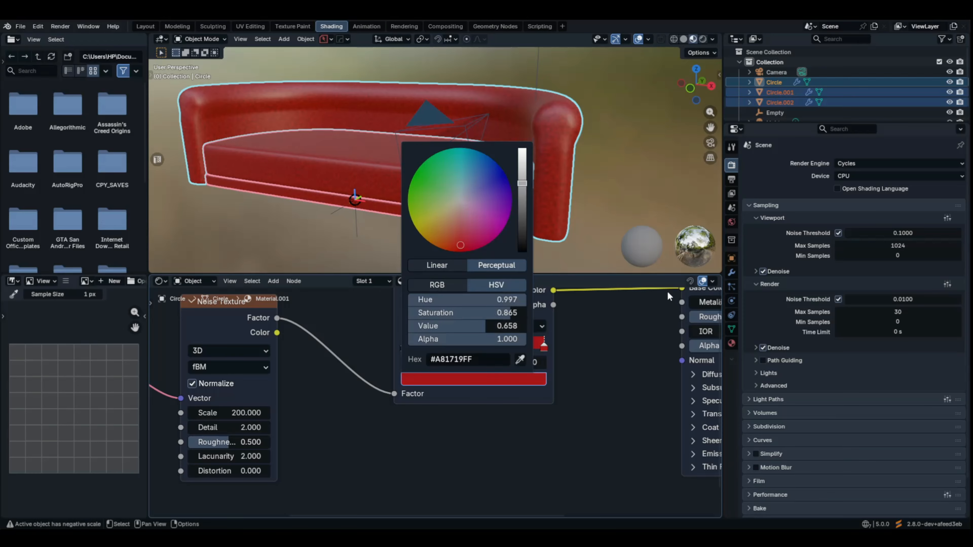
pyautogui.moveTo(528, 115); pyautogui.dragTo(498, 177, button='middle')
# Add a Bump node below the Color Ramp and connect its Normal output to the Principled BSDF's Normal input
pyautogui.scroll(-3, 379, 421)
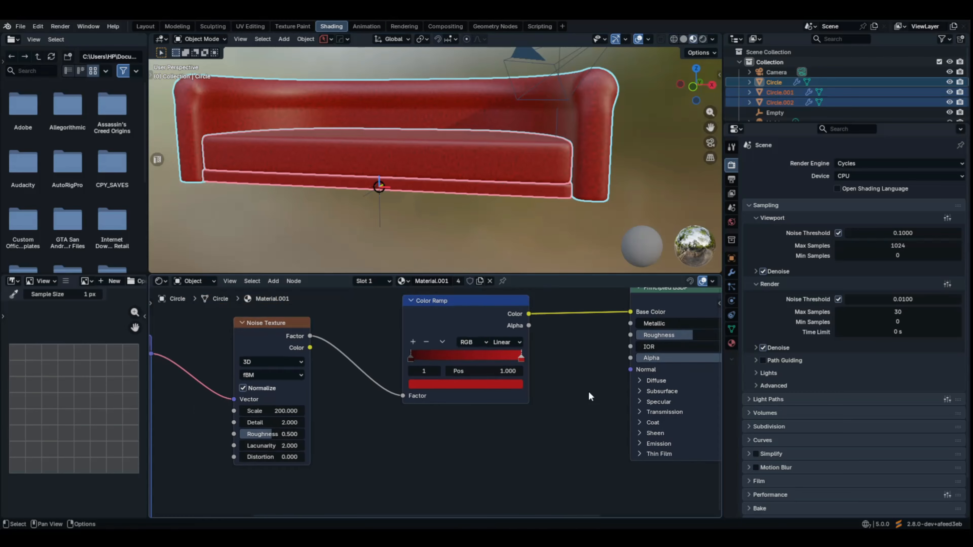
pyautogui.hotkey('shift', 'a')
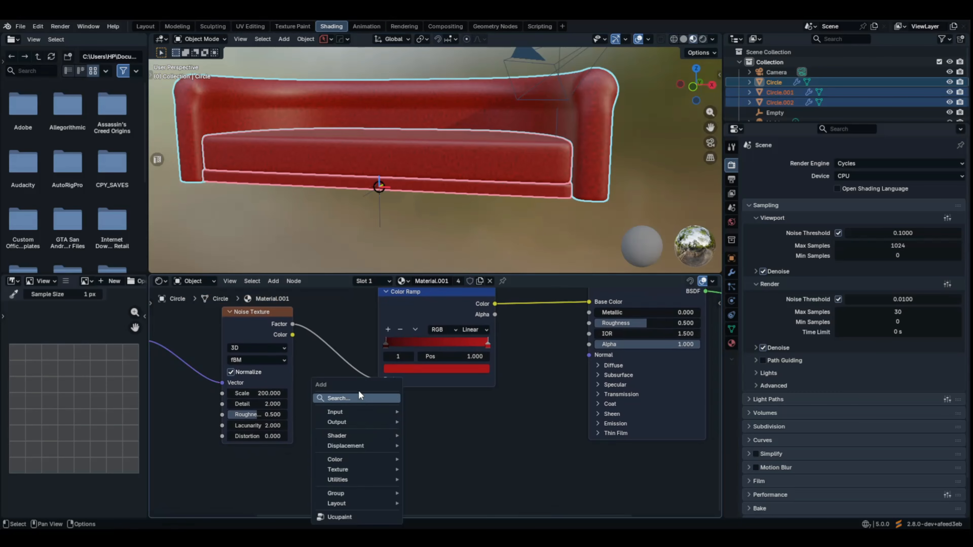
pyautogui.click(353, 397)
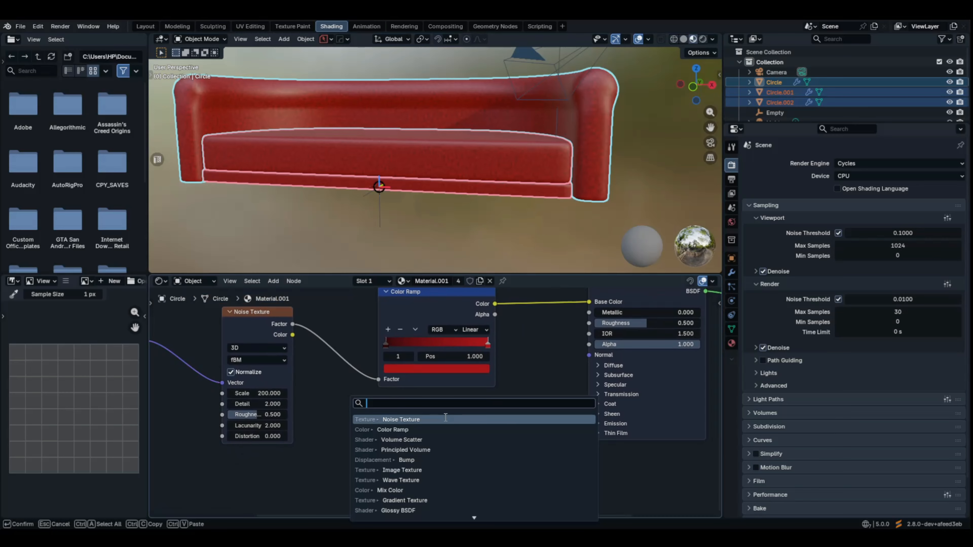
pyautogui.write('BIM')
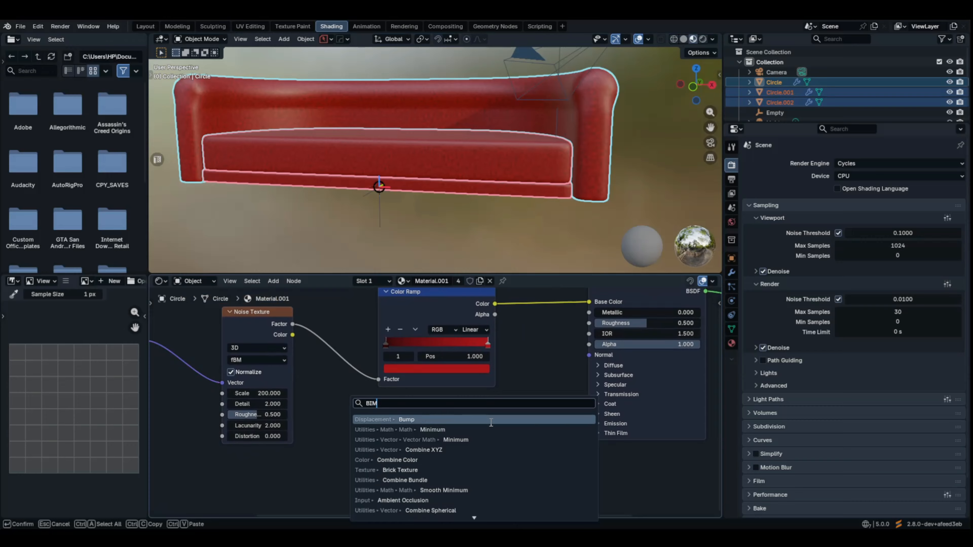
pyautogui.click(458, 417)
pyautogui.click(509, 430)
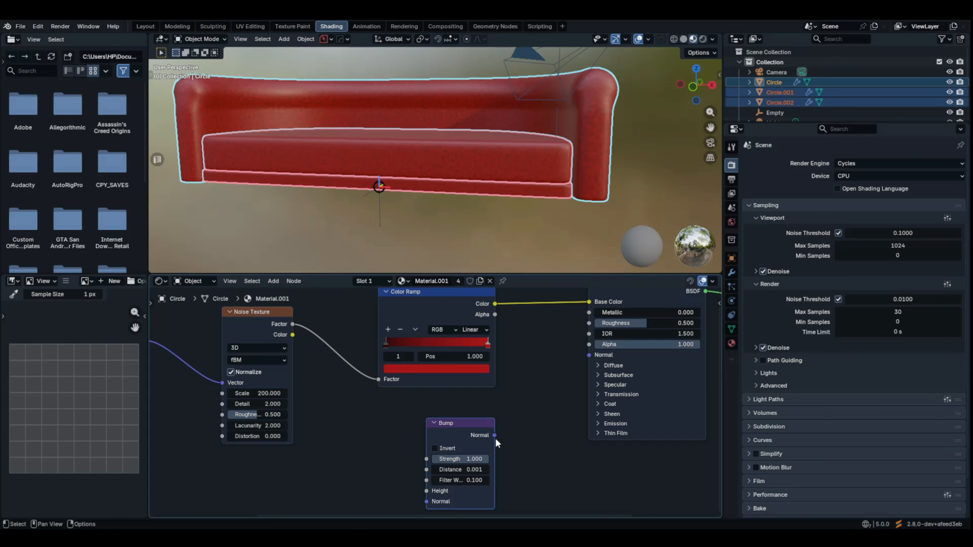
pyautogui.moveTo(497, 435); pyautogui.dragTo(583, 359)
pyautogui.moveTo(527, 423); pyautogui.dragTo(540, 416, button='middle')
pyautogui.moveTo(390, 364); pyautogui.dragTo(384, 378, button='middle')
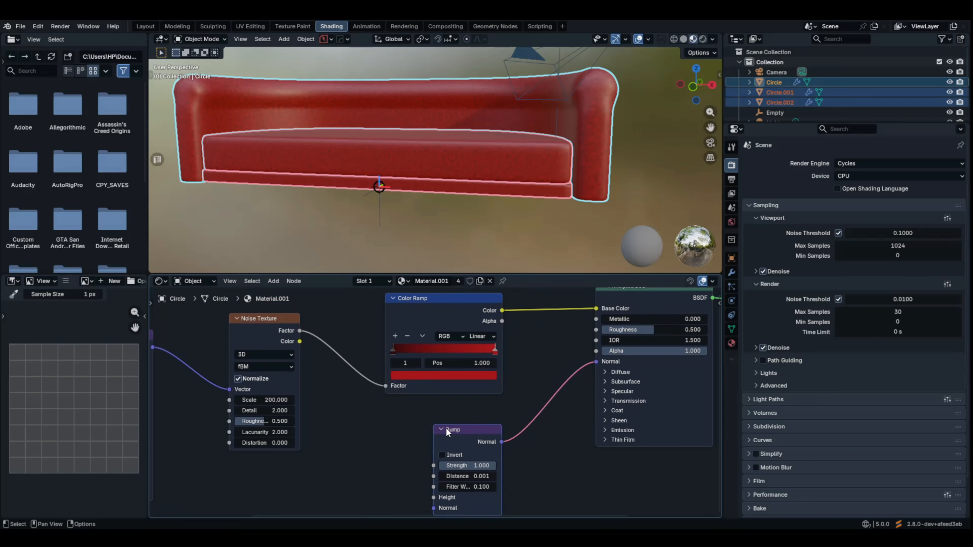
# Space out the Color Ramp and Bump nodes and connect the ramp's Color output to the Bump's Height input
pyautogui.moveTo(453, 432); pyautogui.dragTo(493, 431)
pyautogui.moveTo(444, 326); pyautogui.dragTo(374, 326)
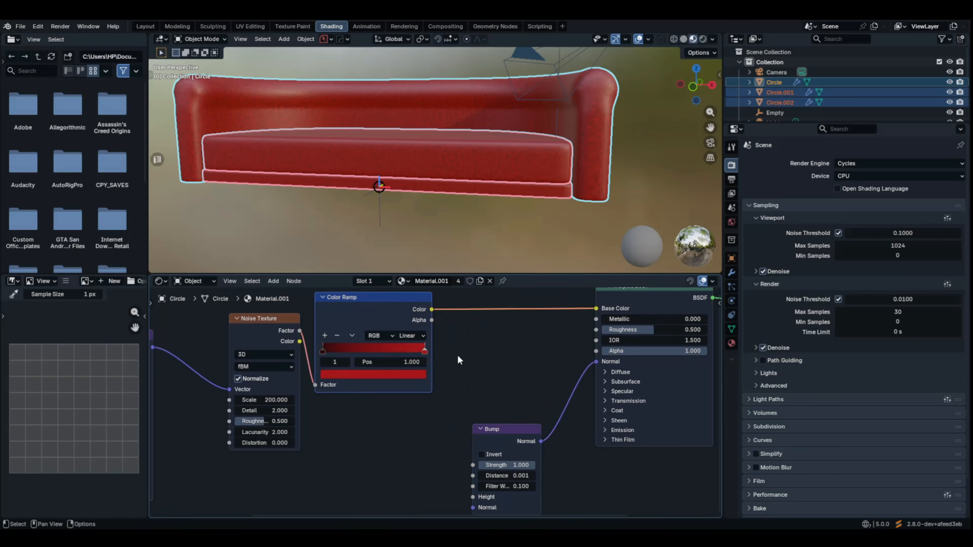
pyautogui.moveTo(458, 356); pyautogui.dragTo(456, 343, button='middle')
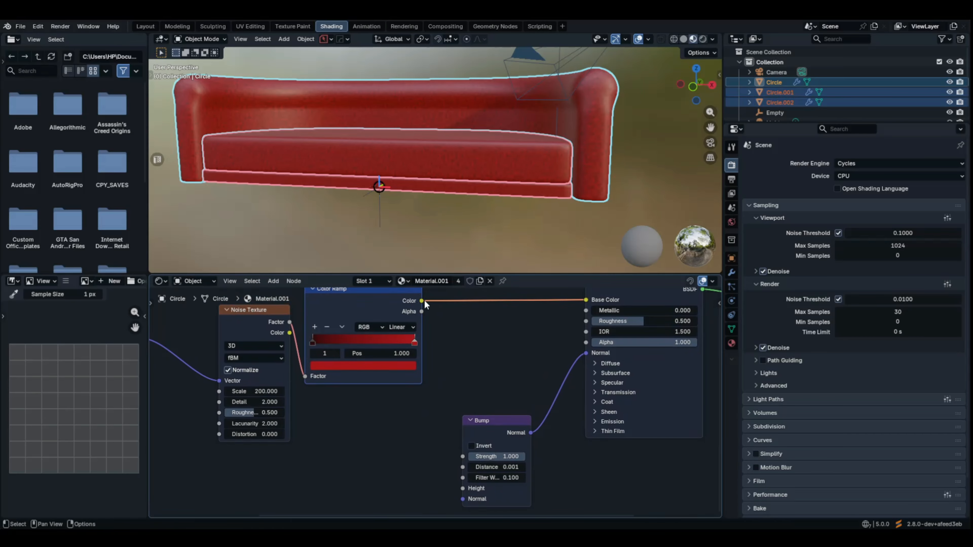
pyautogui.moveTo(422, 301); pyautogui.dragTo(461, 492)
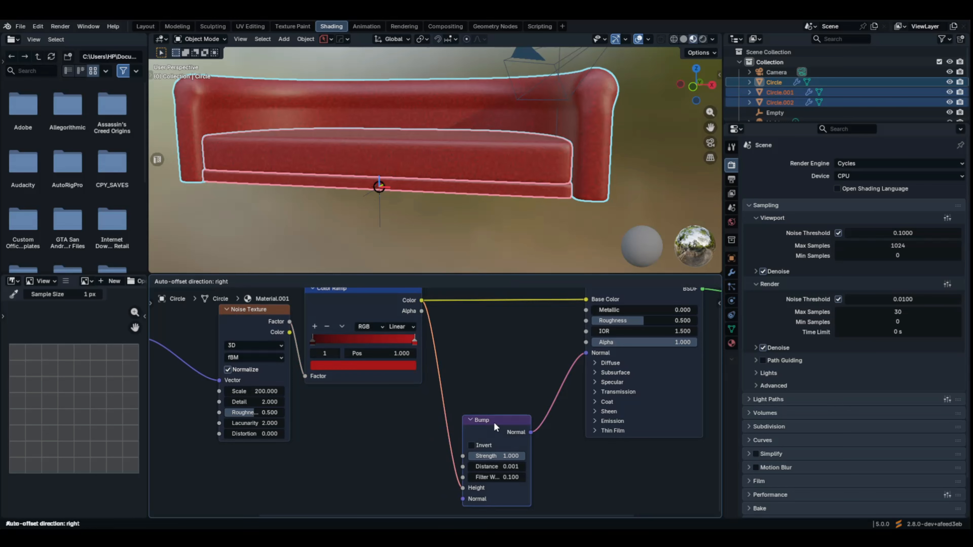
pyautogui.moveTo(494, 422); pyautogui.dragTo(509, 387)
# Try a Bump distance of 0.181 and check the relief on the sofa's arm
pyautogui.scroll(5, 601, 167)
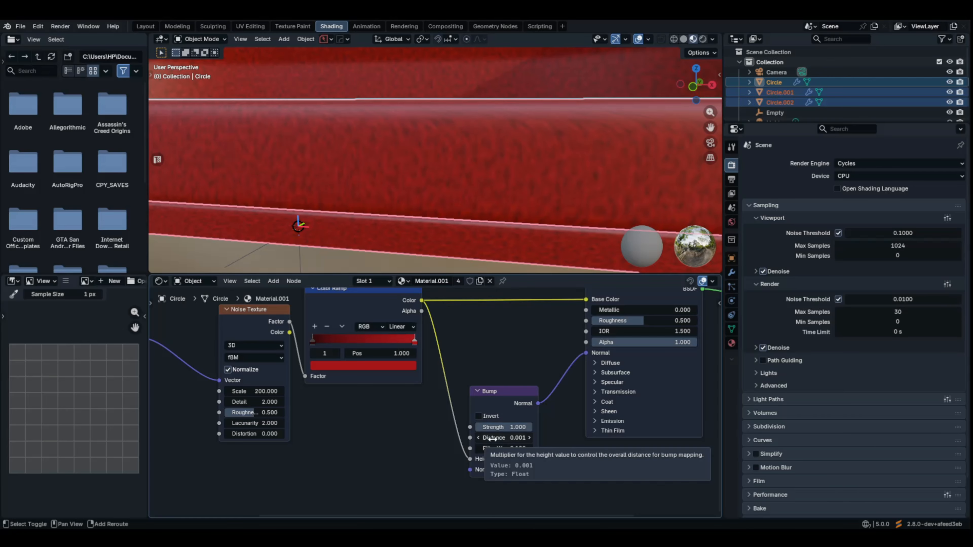
pyautogui.moveTo(496, 440); pyautogui.dragTo(538, 440)
pyautogui.scroll(-4, 449, 202)
pyautogui.moveTo(498, 185); pyautogui.dragTo(469, 183, button='middle')
pyautogui.scroll(4, 454, 195)
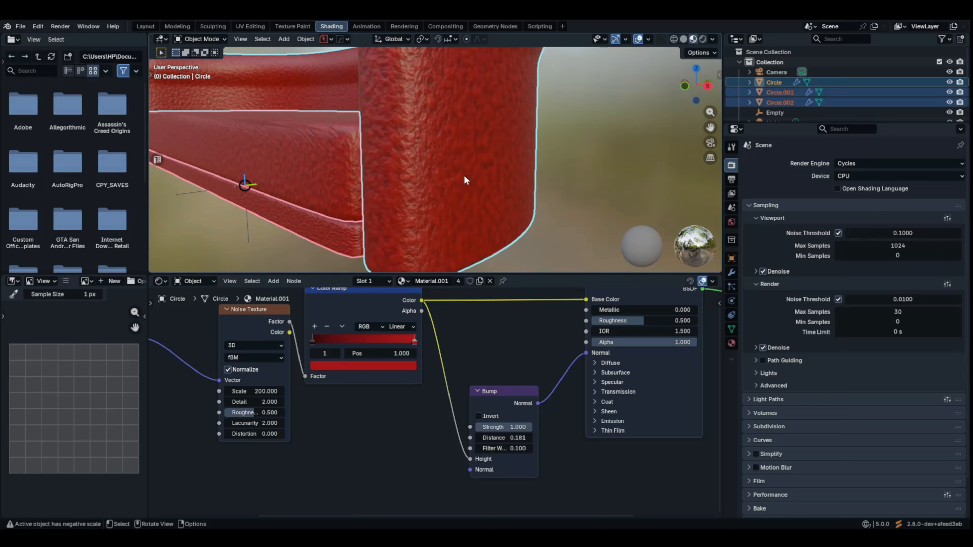
# Set the Bump node's distance to 0.041 and inspect the fabric up close and on the whole sofa
pyautogui.scroll(2, 441, 402)
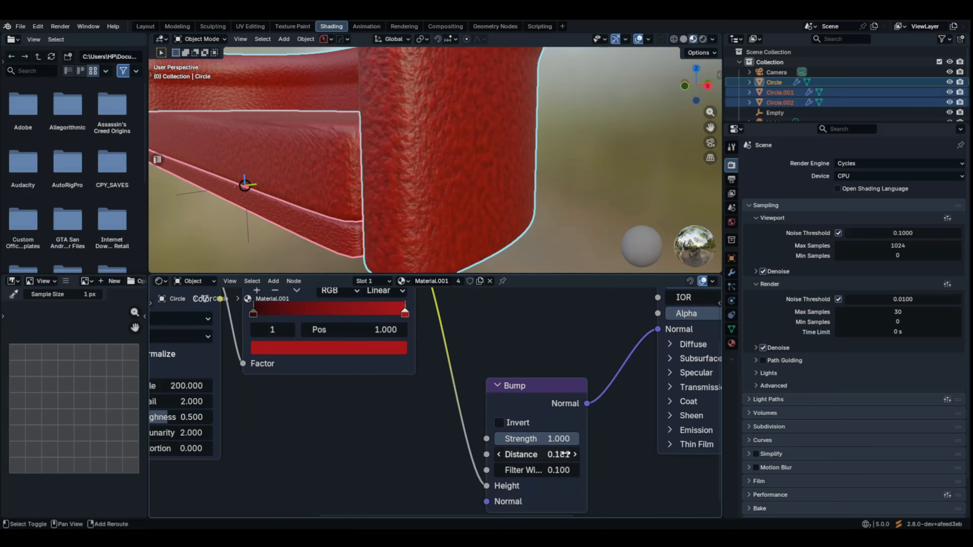
pyautogui.moveTo(568, 454); pyautogui.dragTo(546, 454)
pyautogui.scroll(3, 468, 152)
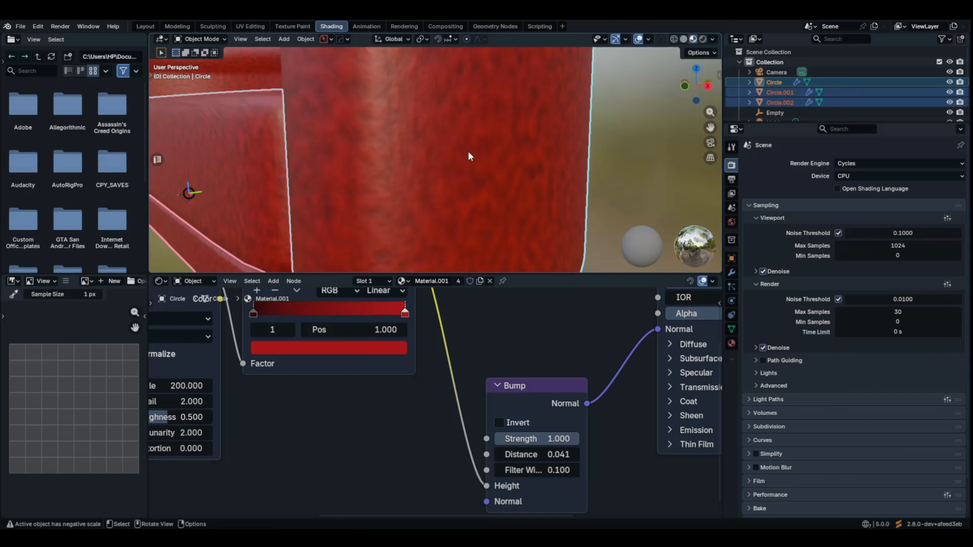
pyautogui.scroll(-5, 468, 151)
pyautogui.moveTo(468, 151); pyautogui.dragTo(439, 159, button='middle')
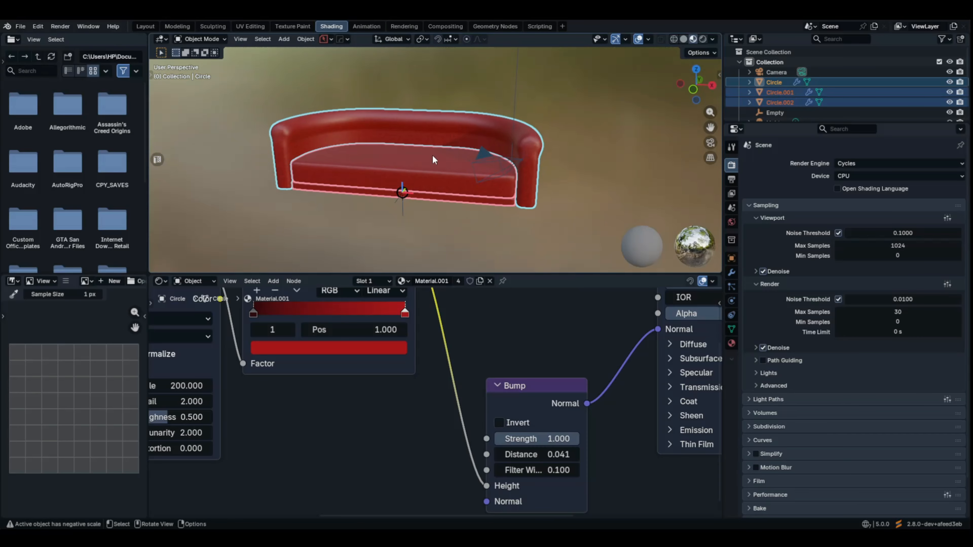
# Add a plane at the sofa's base and scale it up into a large floor extending well beyond the sofa
pyautogui.hotkey('shift', 'a')
pyautogui.moveTo(375, 165)
pyautogui.click(500, 162)
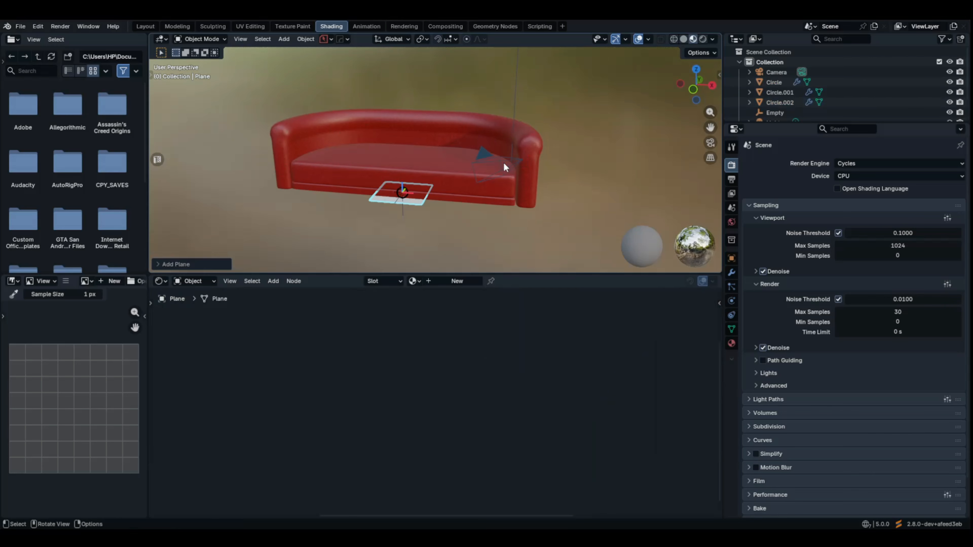
pyautogui.press('s')
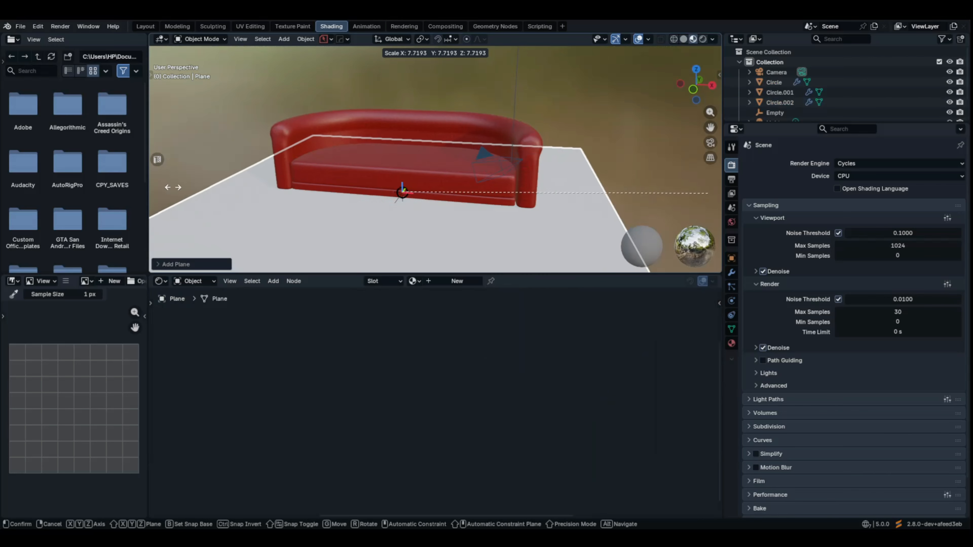
pyautogui.click(321, 153)
pyautogui.scroll(-5, 321, 152)
pyautogui.moveTo(321, 152); pyautogui.dragTo(375, 165, button='middle')
pyautogui.scroll(4, 376, 166)
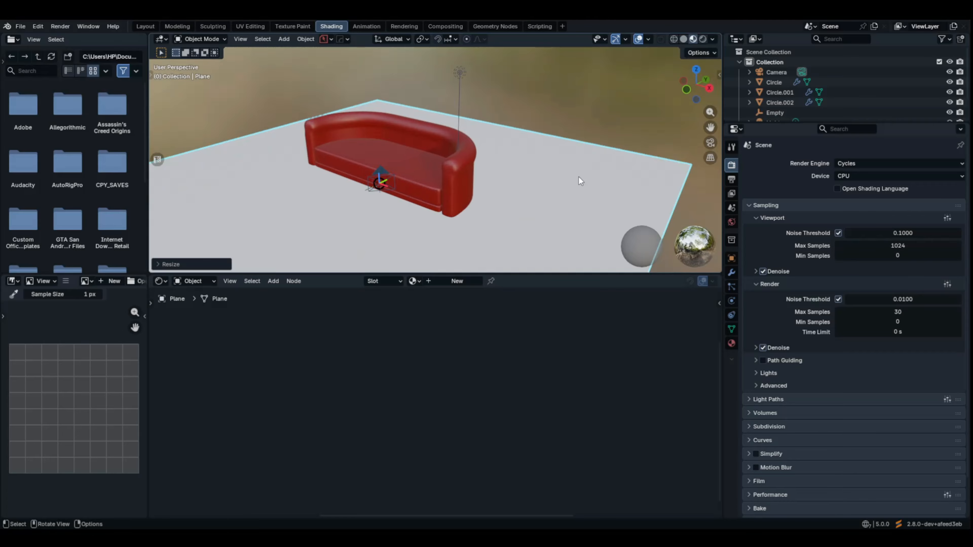
# Extrude the two adjoining edges of the floor plane behind and beside the sofa straight up into tall walls
pyautogui.hotkey('ctrl', 'a')
pyautogui.click(505, 144)
pyautogui.click(505, 144)
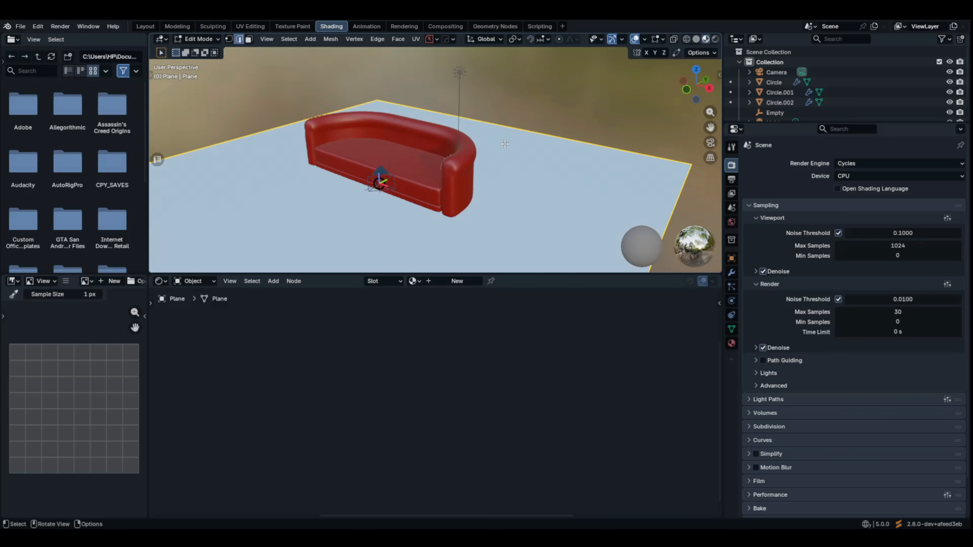
pyautogui.press('Tab')
pyautogui.click(544, 134)
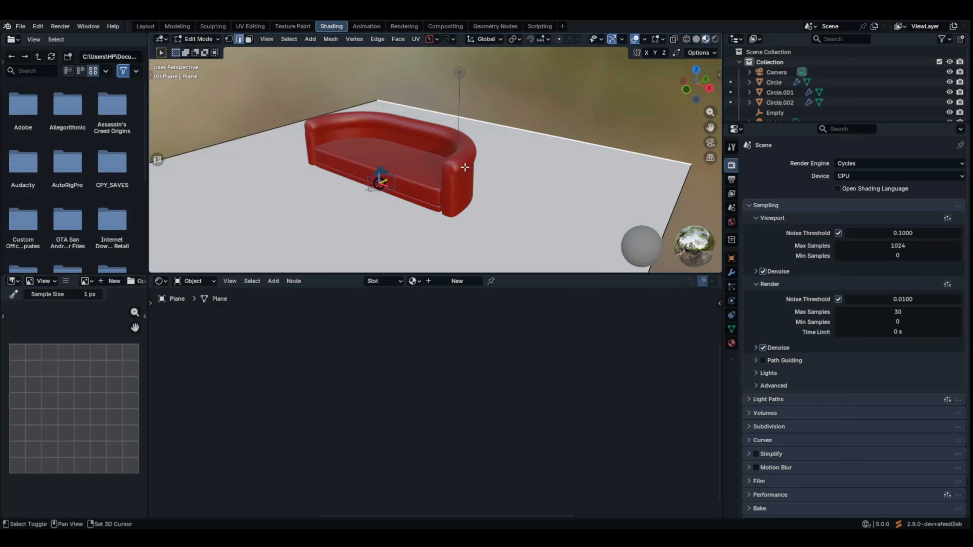
pyautogui.press('g')
pyautogui.press('z')
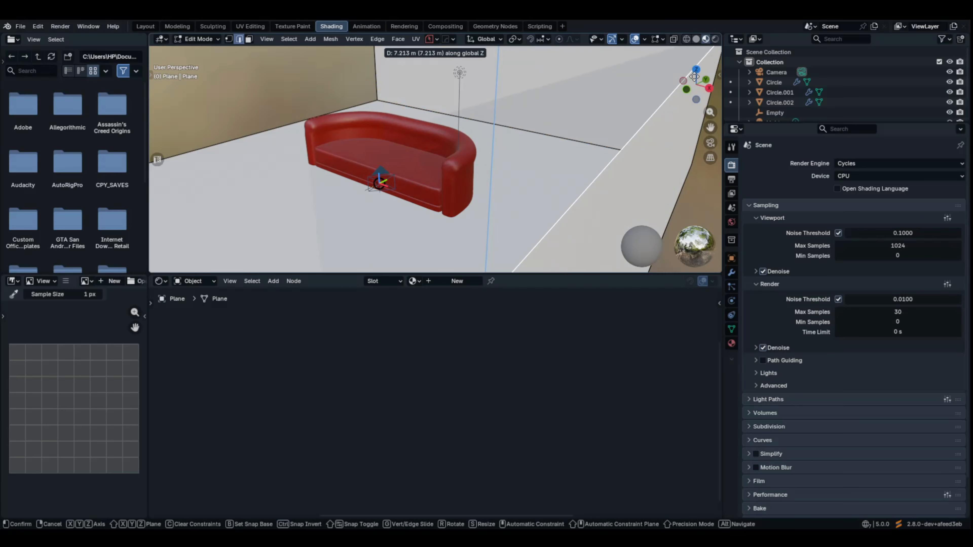
pyautogui.click(705, 232)
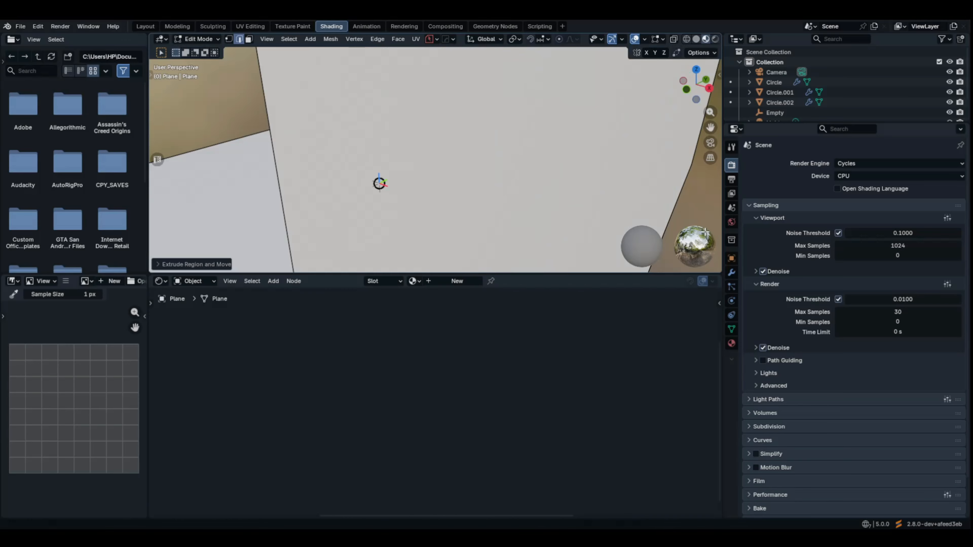
# Reposition the floor-and-wall mesh along the global Y and X axes so the sofa sits nearer the room's corner
pyautogui.scroll(-5, 498, 164)
pyautogui.moveTo(414, 153); pyautogui.dragTo(501, 156, button='middle')
pyautogui.press('Tab')
pyautogui.press('g')
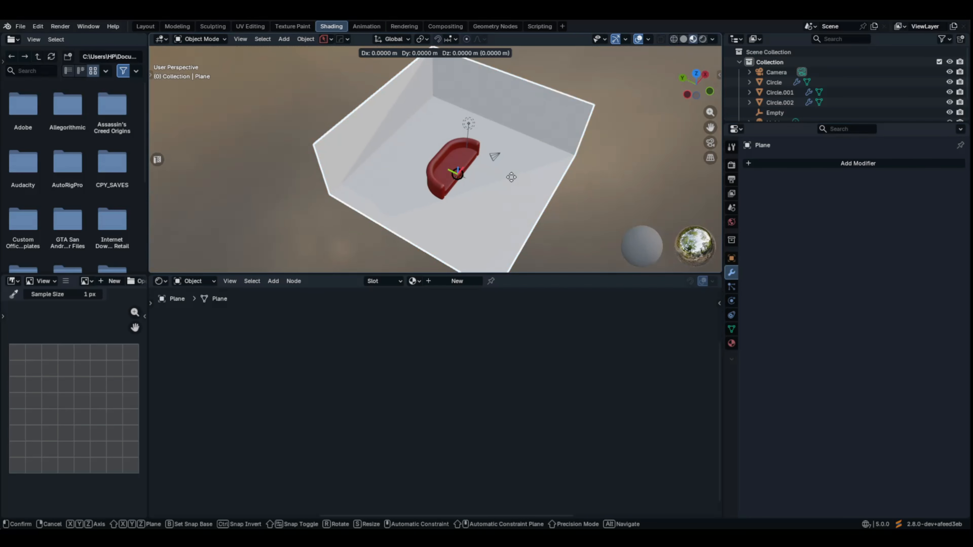
pyautogui.press('y')
pyautogui.click(552, 209)
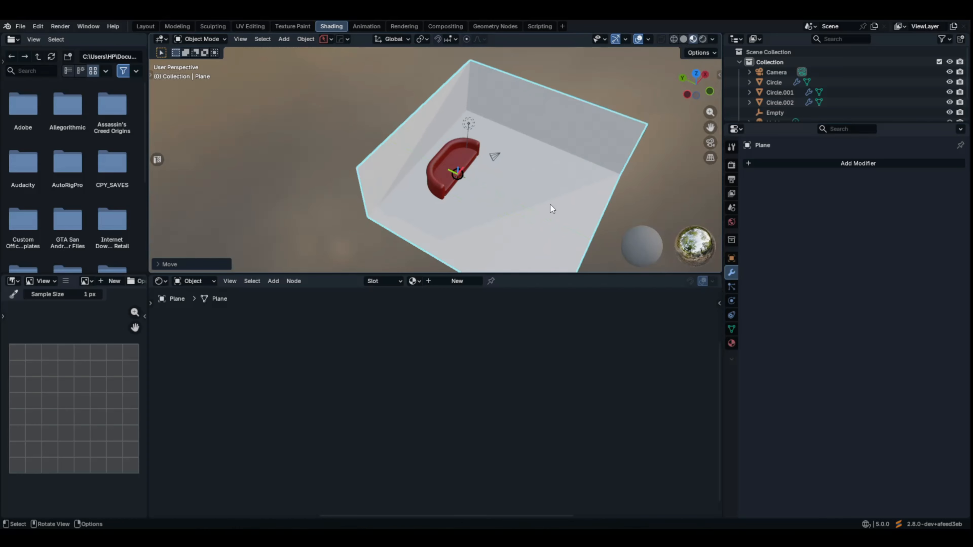
pyautogui.press('g')
pyautogui.press('x')
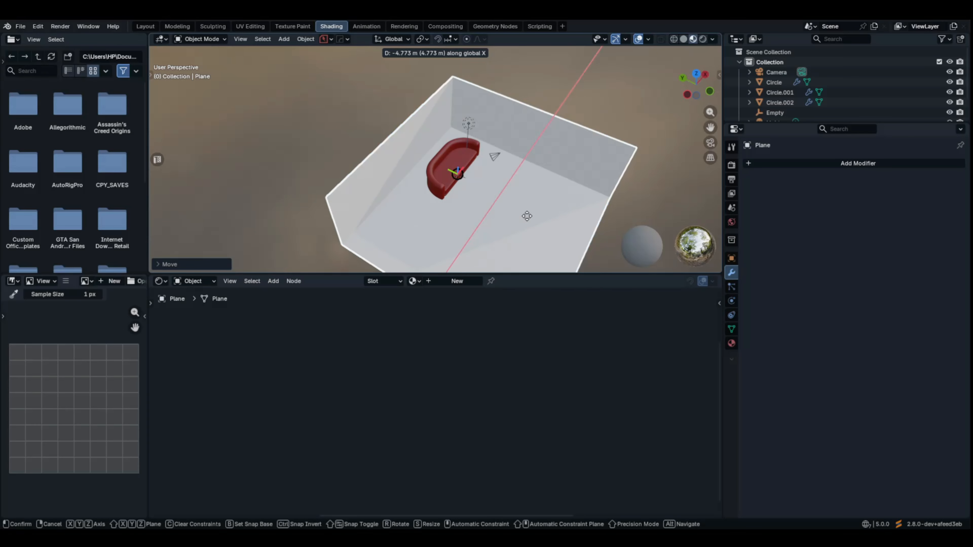
pyautogui.click(518, 222)
# Lock the camera to the view and frame the whole sofa from the front, slightly above, with the walls behind
pyautogui.scroll(3, 519, 222)
pyautogui.moveTo(519, 221); pyautogui.dragTo(485, 191, button='middle')
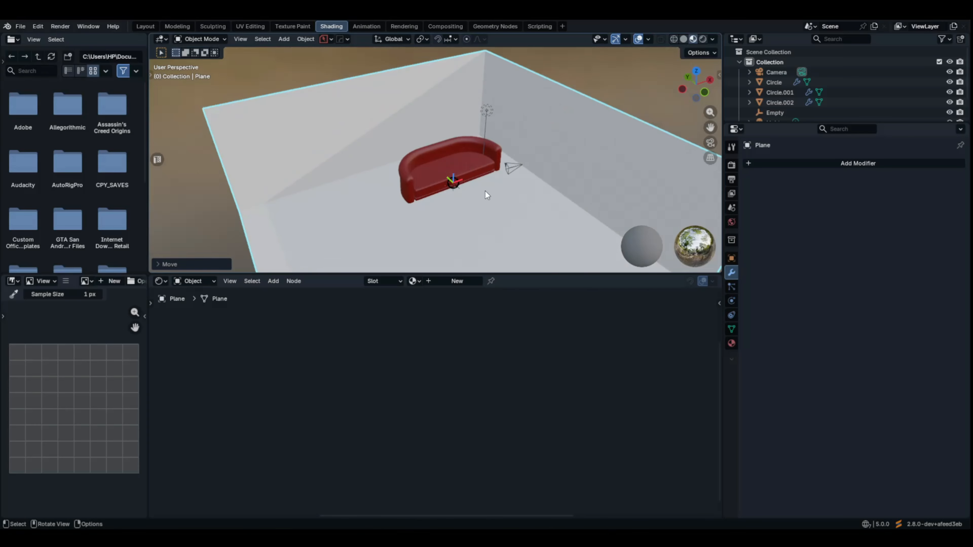
pyautogui.press('KP_0')
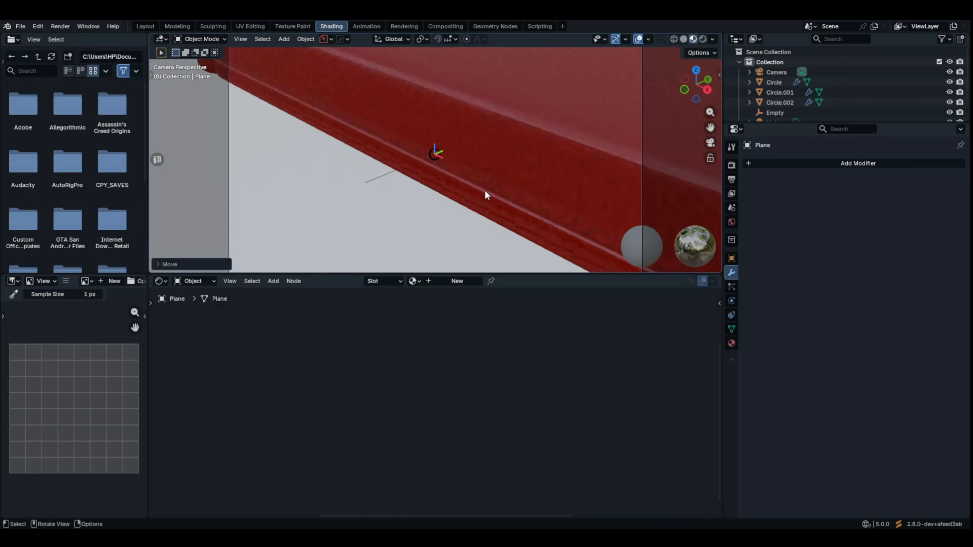
pyautogui.click(710, 157)
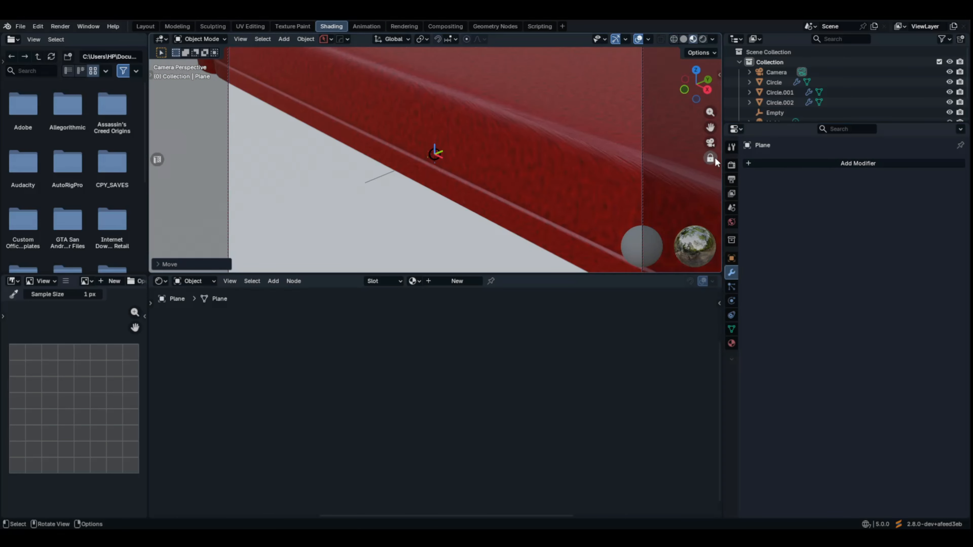
pyautogui.moveTo(489, 145); pyautogui.dragTo(544, 185, button='middle')
pyautogui.scroll(-2, 545, 178)
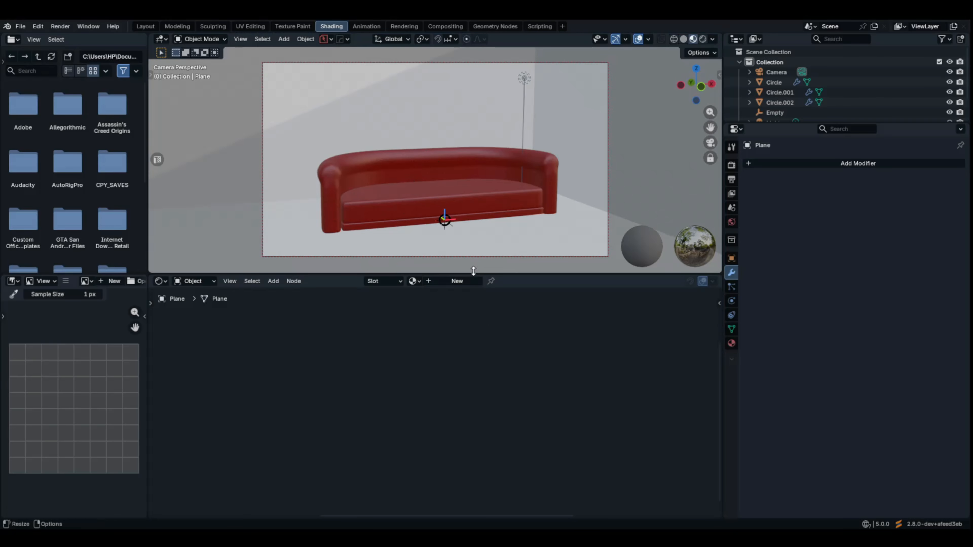
# Give the floor and walls a new material with the cream base color #E7DEC4
pyautogui.click(462, 280)
pyautogui.moveTo(388, 311); pyautogui.dragTo(496, 309, button='middle')
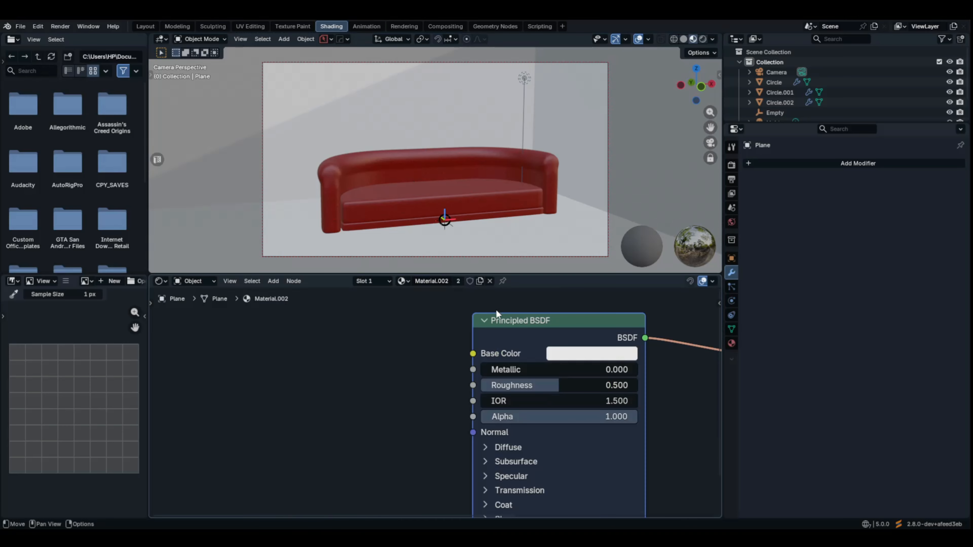
pyautogui.click(561, 355)
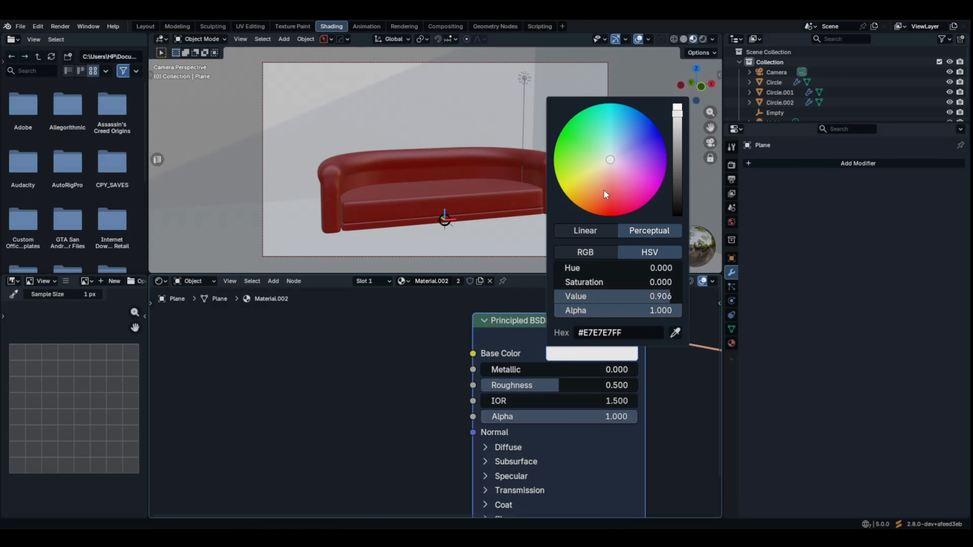
pyautogui.click(607, 164)
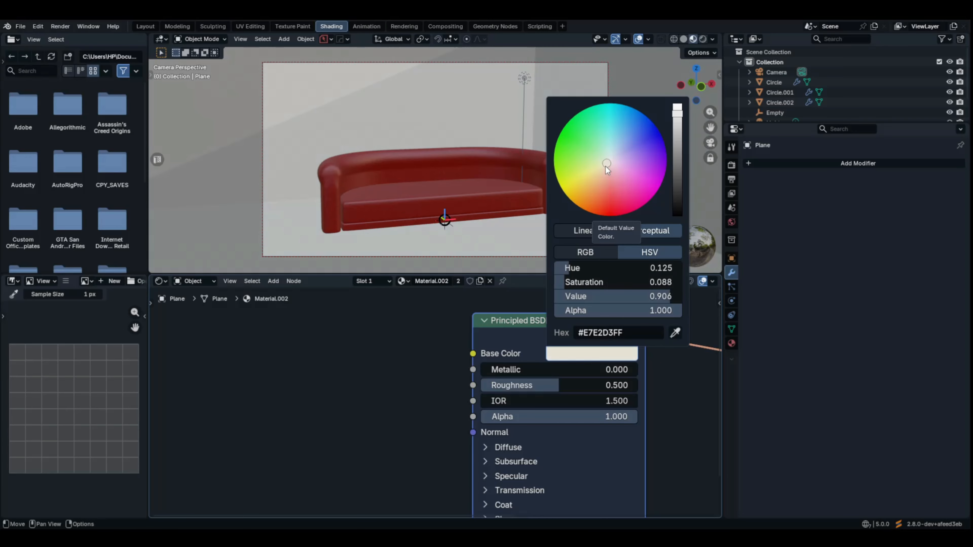
pyautogui.click(604, 166)
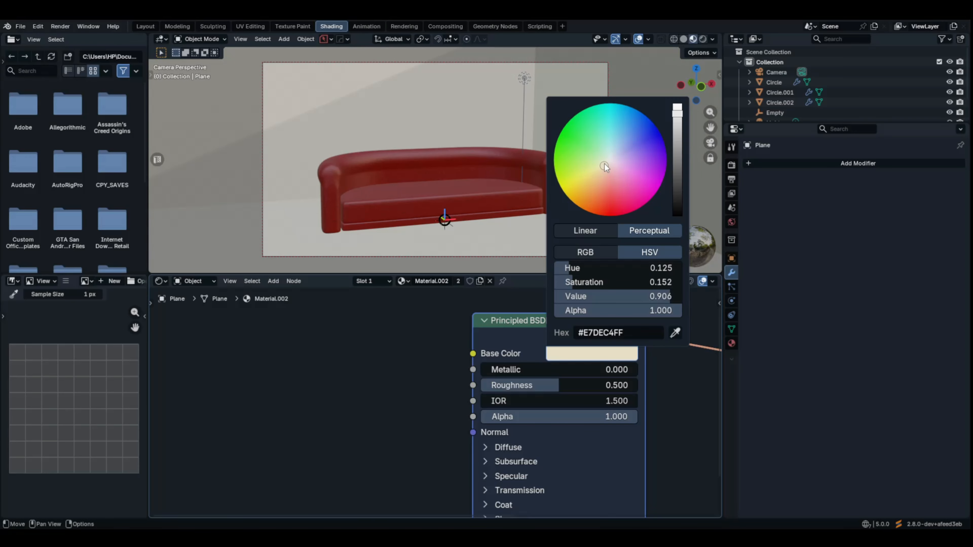
# Preview the camera view in rendered shading with EEVEE and move the light to the opposite side, high beside the sofa's left arm
pyautogui.click(704, 40)
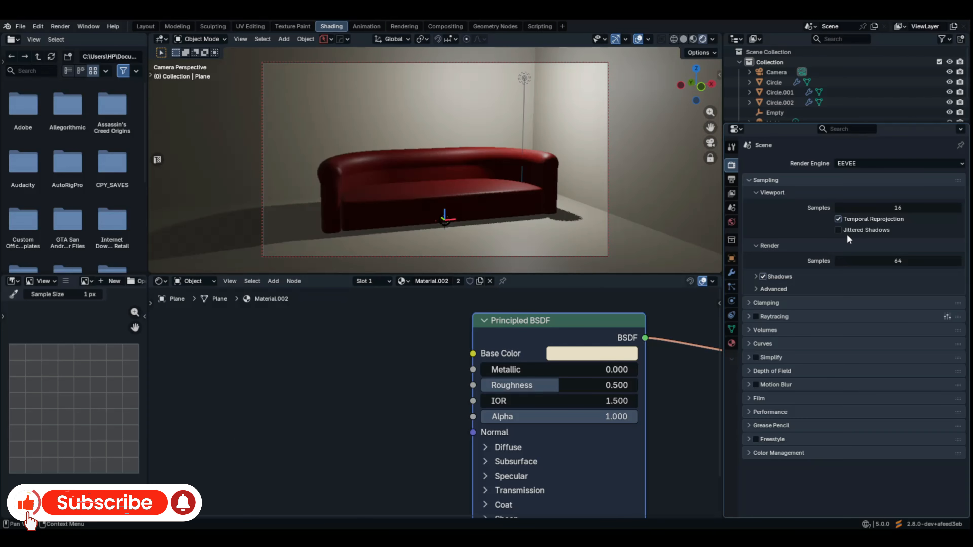
pyautogui.click(526, 80)
pyautogui.press('g')
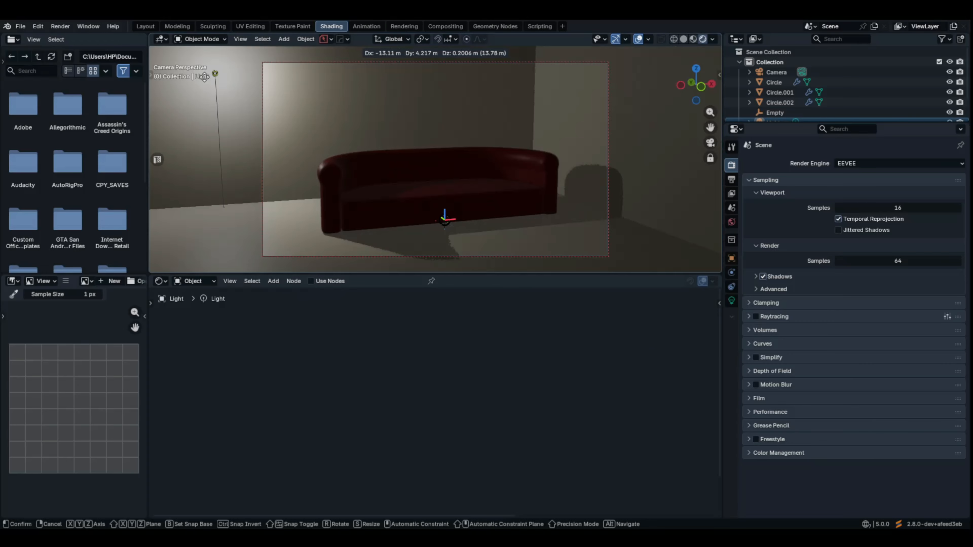
pyautogui.click(260, 64)
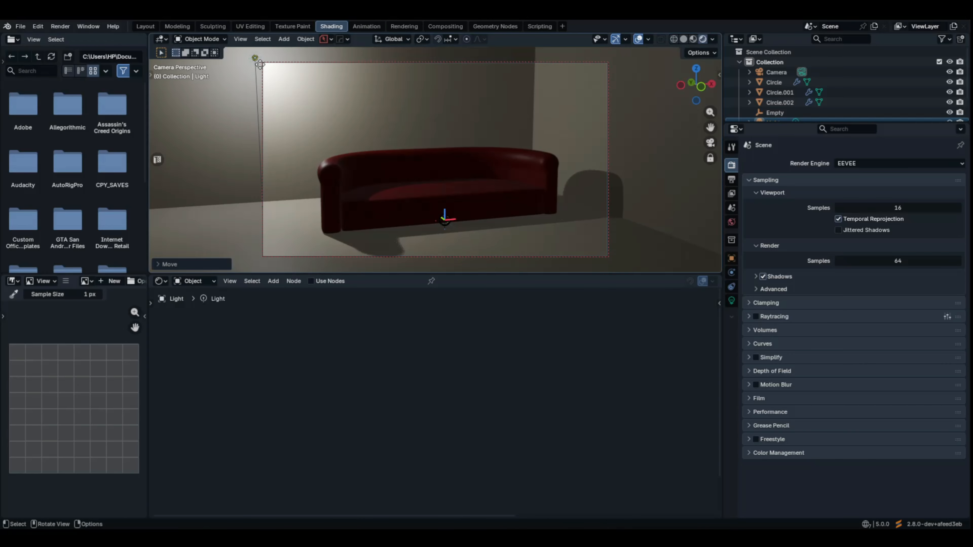
# Change the point light's type to Area and widen the viewport
pyautogui.click(732, 300)
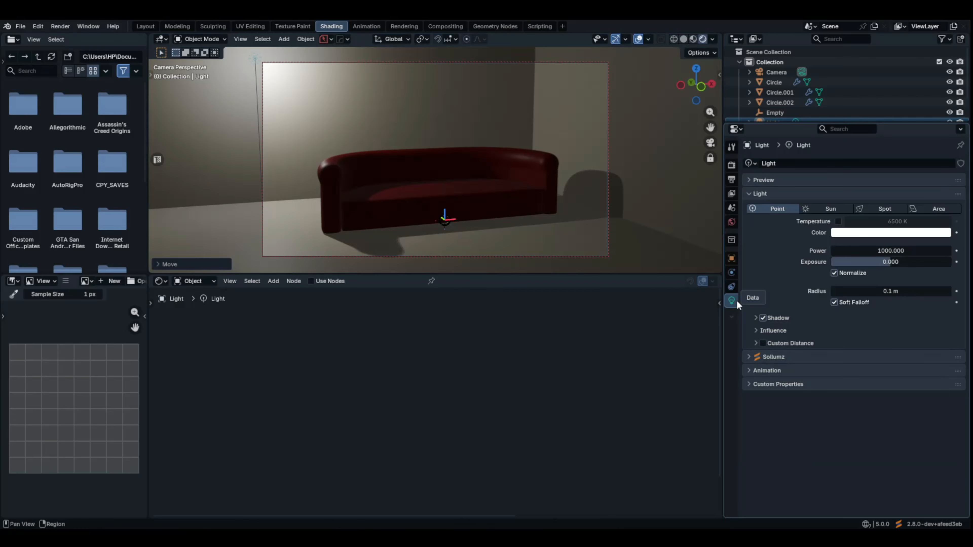
pyautogui.moveTo(723, 253); pyautogui.dragTo(811, 254)
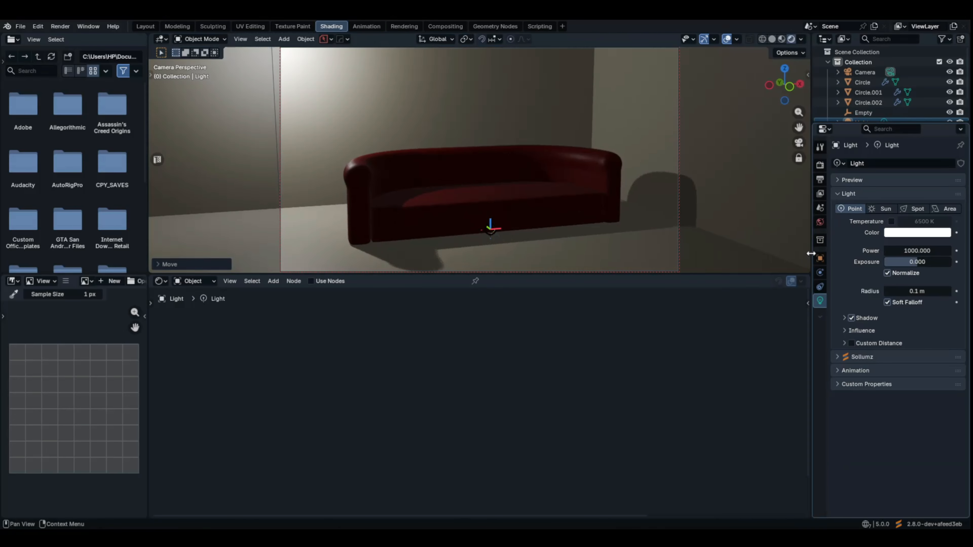
pyautogui.click(949, 210)
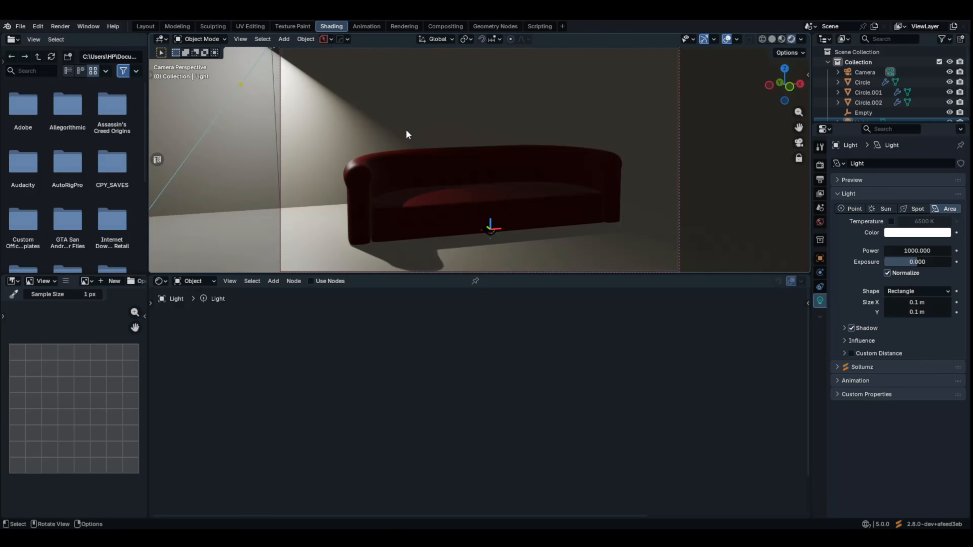
# Rotate the area light about the global Y axis to shine across the sofa, and raise it higher
pyautogui.press('r')
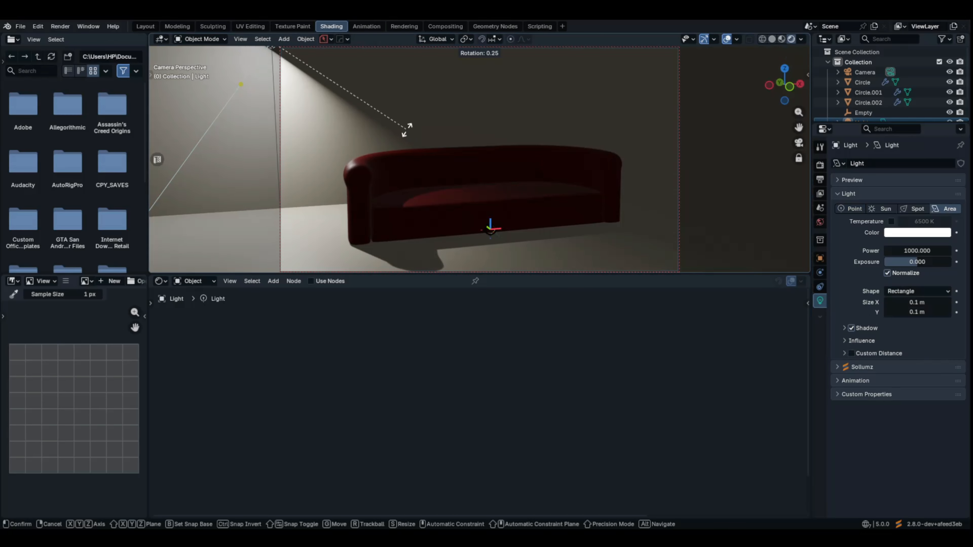
pyautogui.press('y')
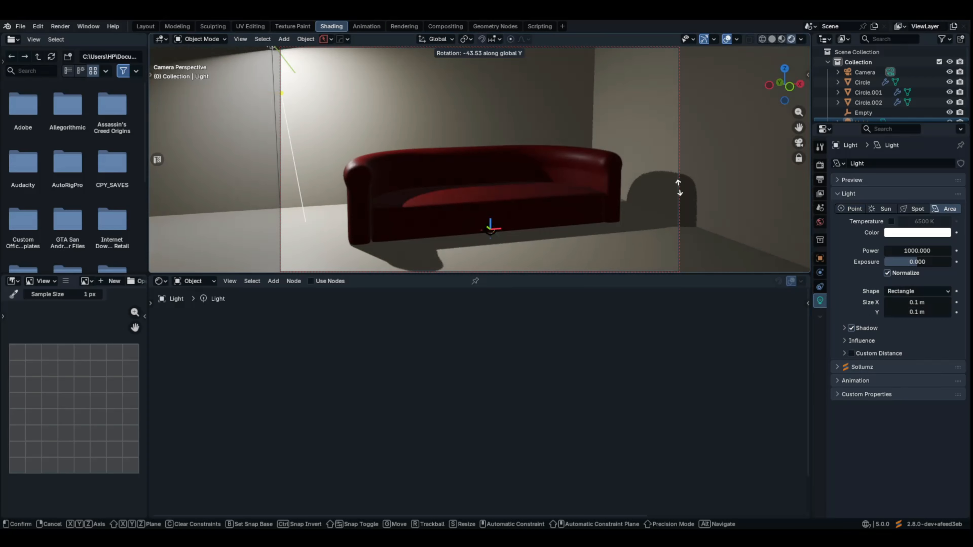
pyautogui.click(734, 113)
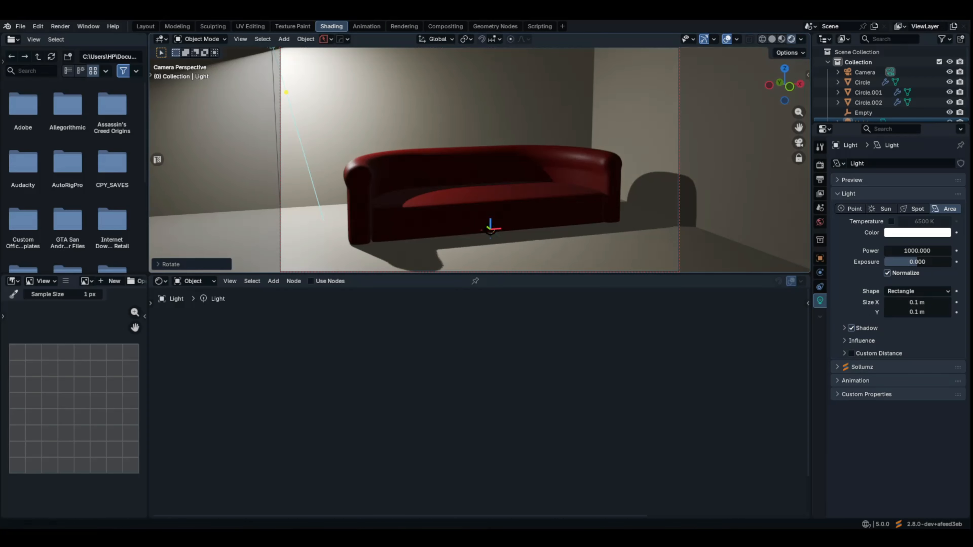
pyautogui.press('g')
pyautogui.press('z')
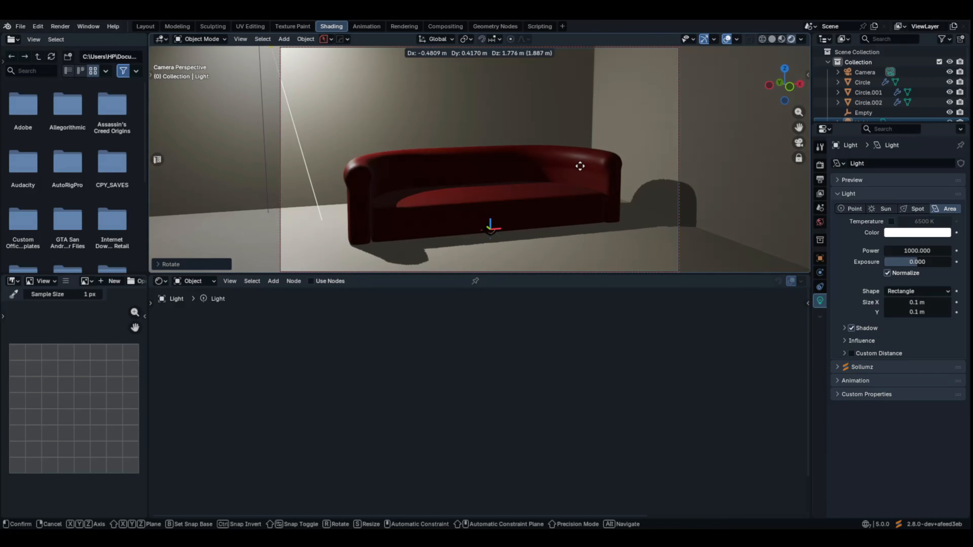
pyautogui.click(580, 134)
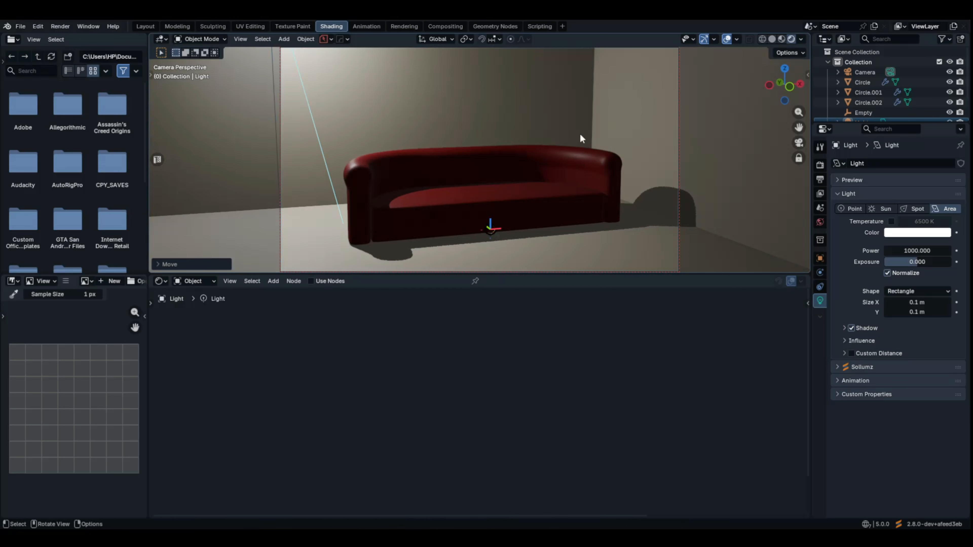
# Add a second area light and move it straight up along Z, high above the sofa
pyautogui.hotkey('shift', 'a')
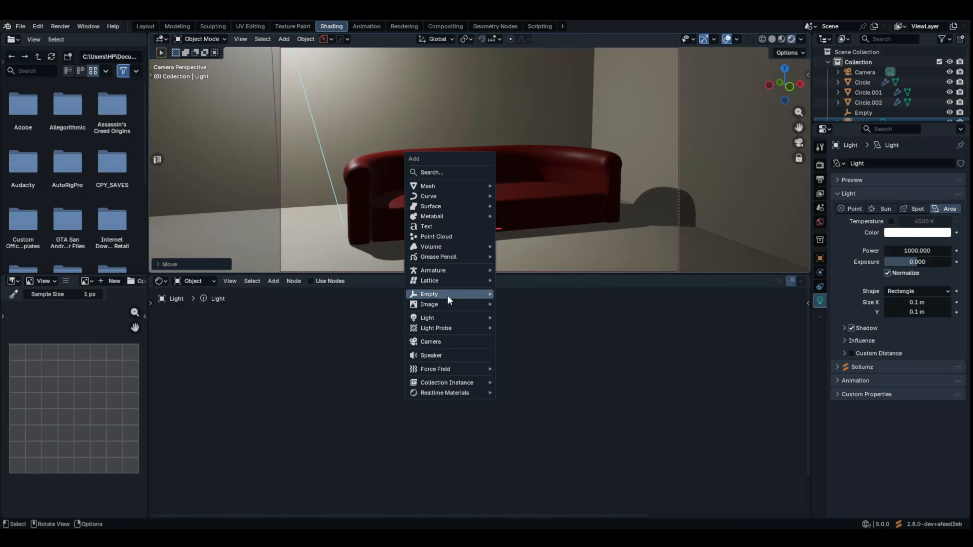
pyautogui.moveTo(446, 318)
pyautogui.moveTo(449, 299)
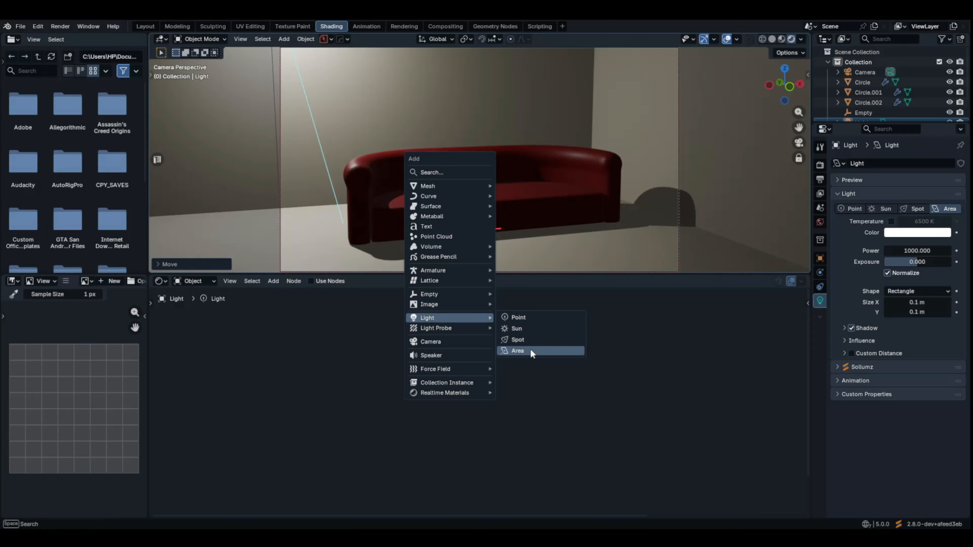
pyautogui.click(527, 347)
pyautogui.press('g')
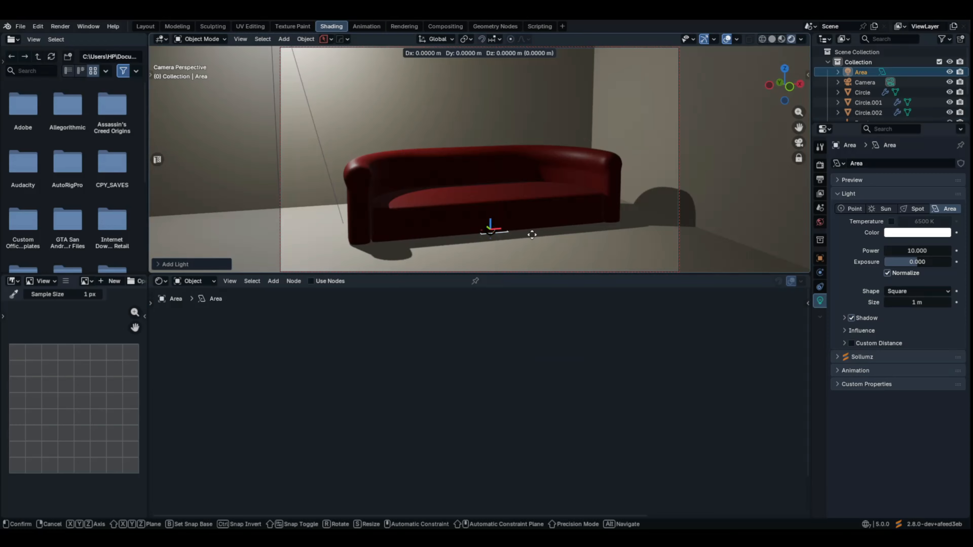
pyautogui.press('z')
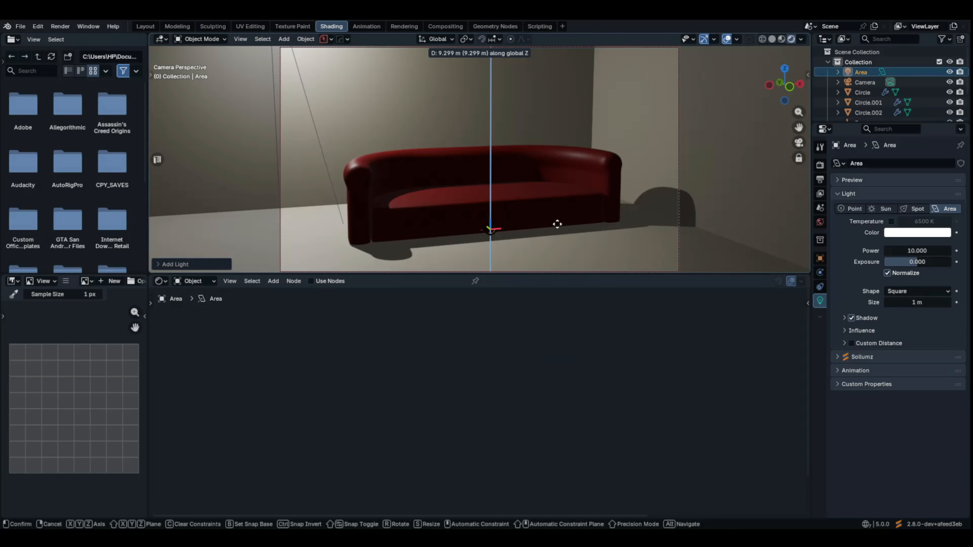
pyautogui.click(559, 159)
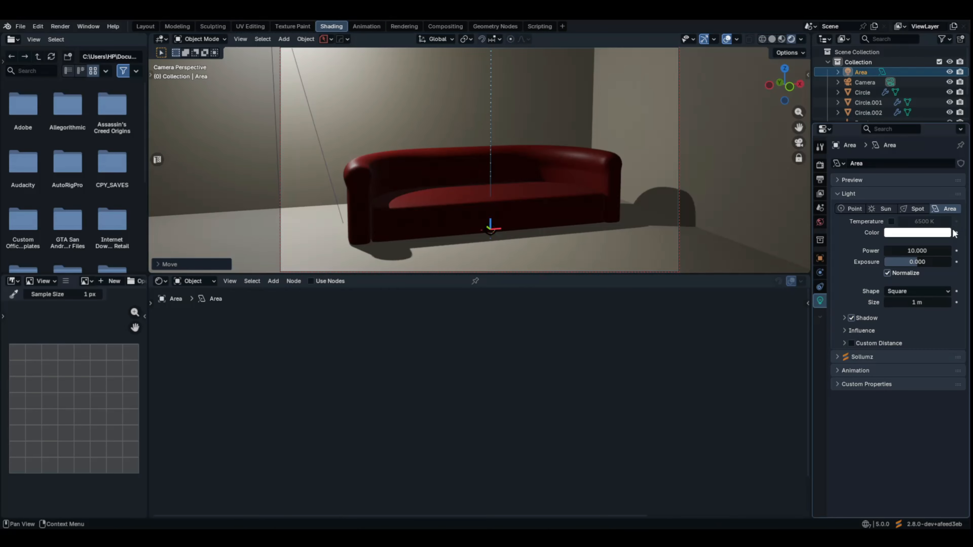
# Set the overhead area light's power to 1000
pyautogui.doubleClick(913, 252)
pyautogui.write('1')
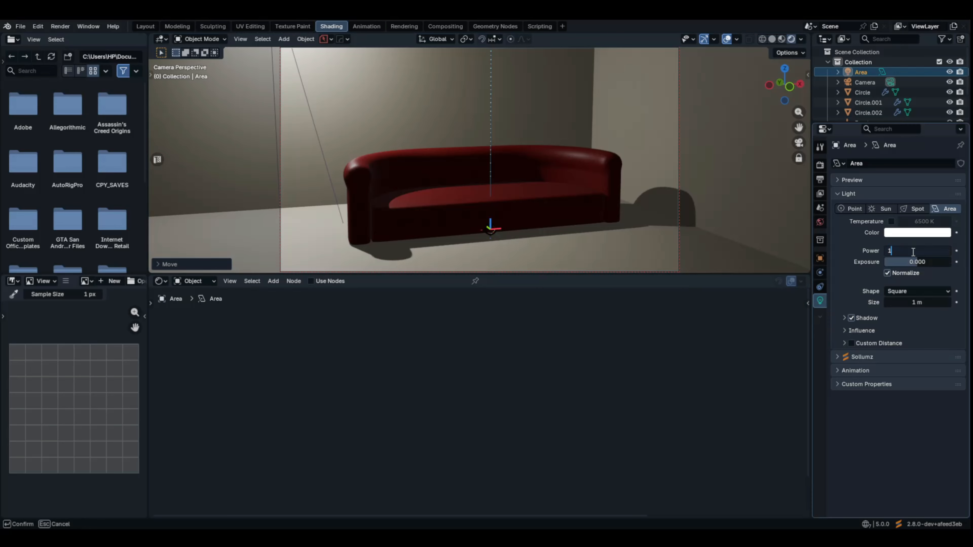
pyautogui.write('000')
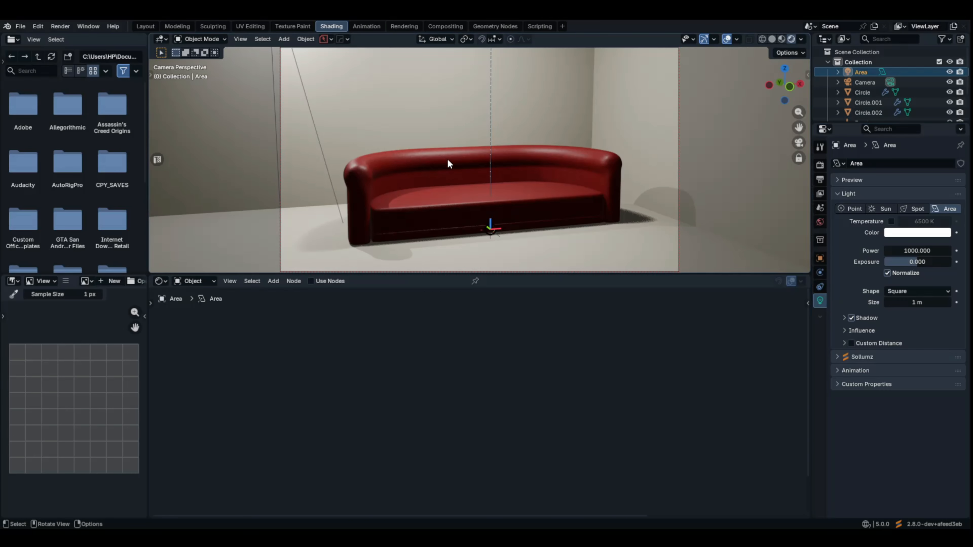
# Duplicate the overhead area light, offset the copy along Y, and shift it about 6 m along X toward the side wall
pyautogui.hotkey('shift', 'd')
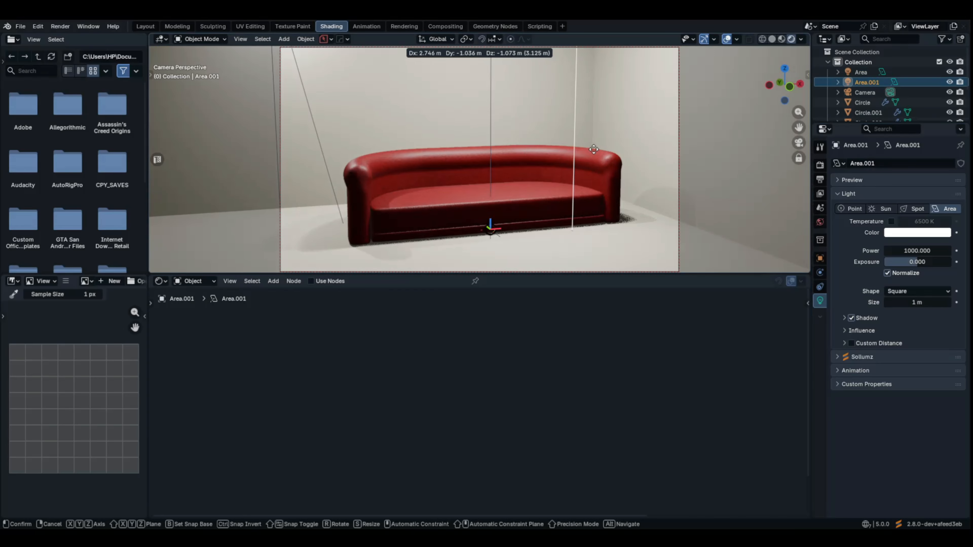
pyautogui.press('y')
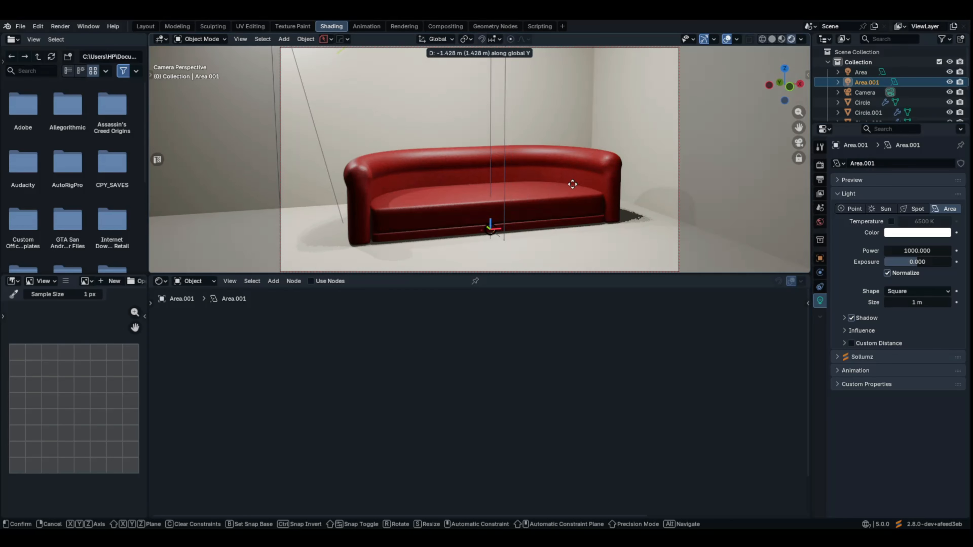
pyautogui.click(601, 137)
pyautogui.scroll(-3, 763, 180)
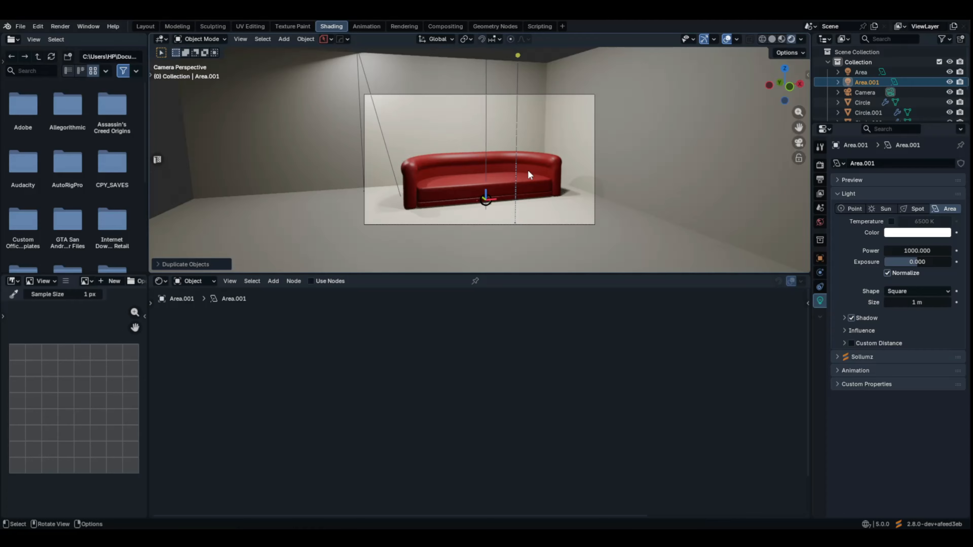
pyautogui.press('g')
pyautogui.press('x')
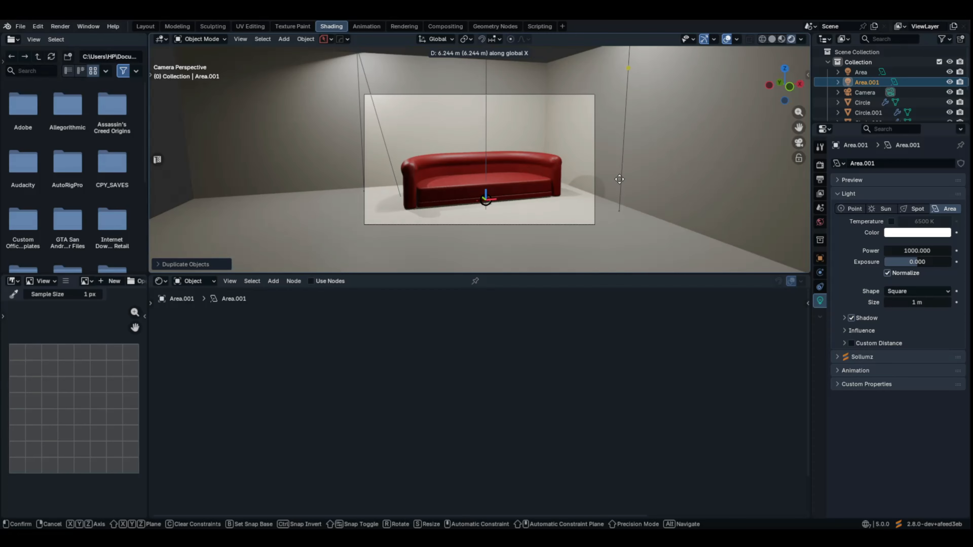
pyautogui.click(614, 187)
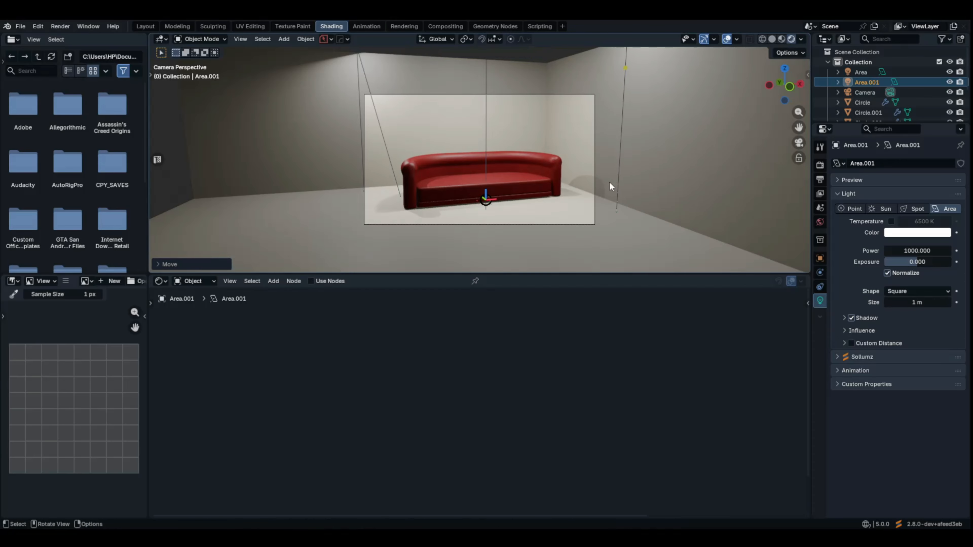
# Enlarge the original overhead area light and move it about 4 m along negative Y, toward the sofa's front
pyautogui.click(486, 69)
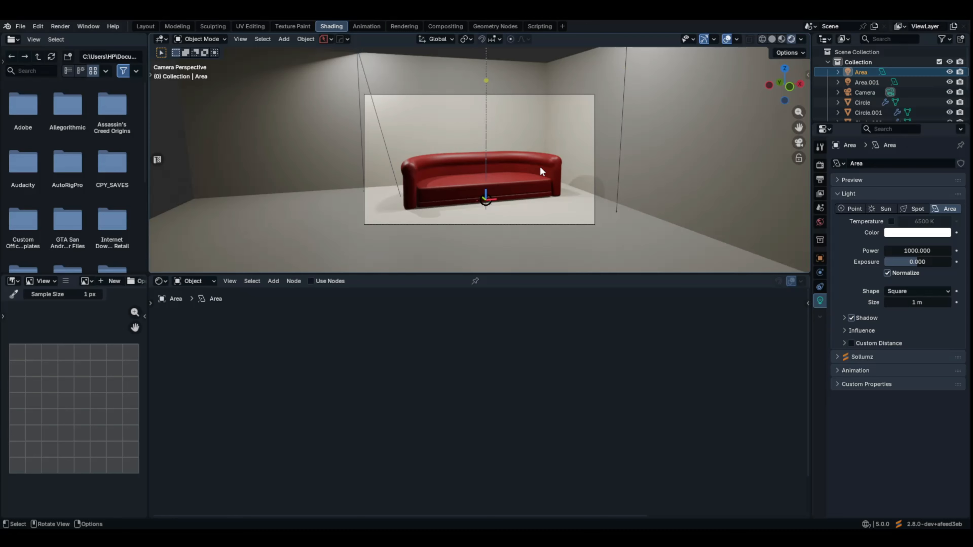
pyautogui.press('s')
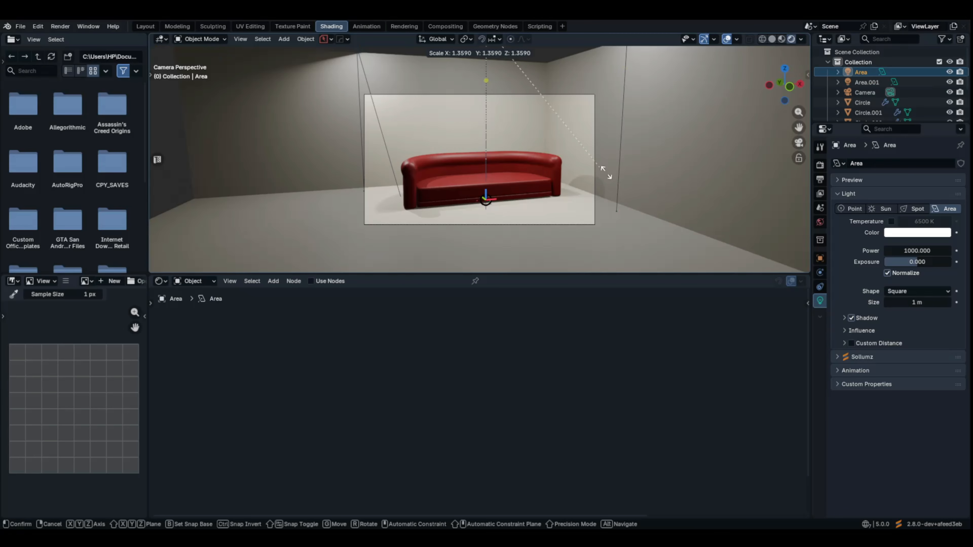
pyautogui.click(605, 172)
pyautogui.moveTo(605, 173); pyautogui.dragTo(490, 144, button='middle')
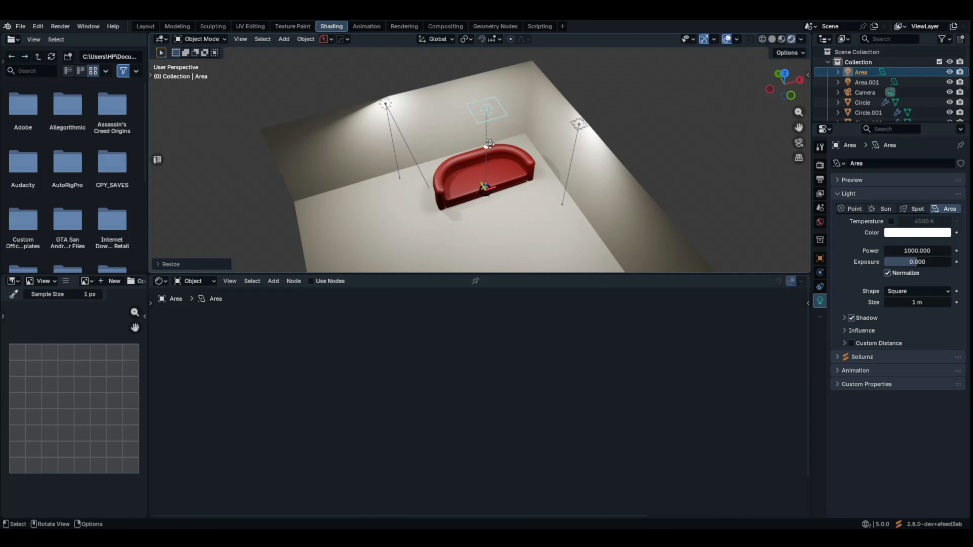
pyautogui.press('g')
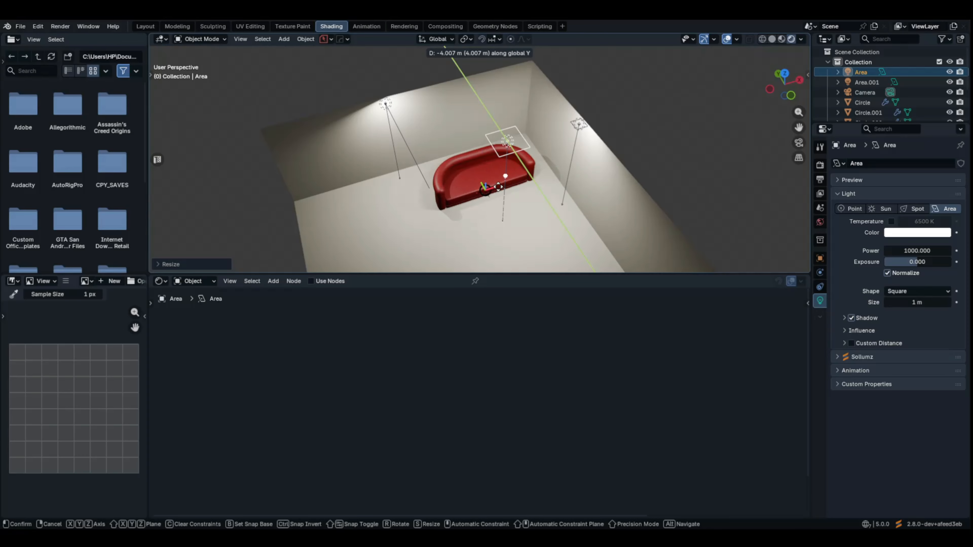
pyautogui.click(545, 166)
# Scale the light above the sofa's front up about 3 times and return to the camera view
pyautogui.press('s')
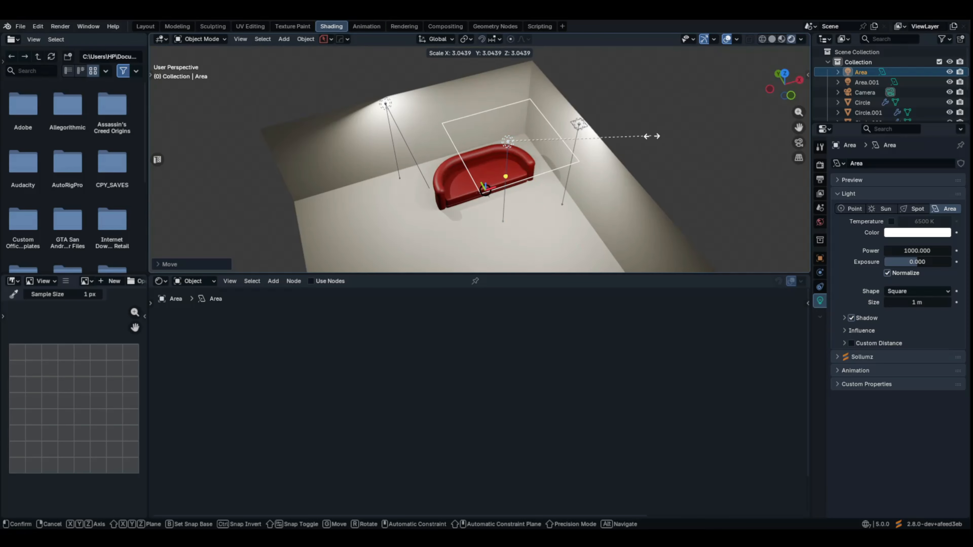
pyautogui.click(652, 136)
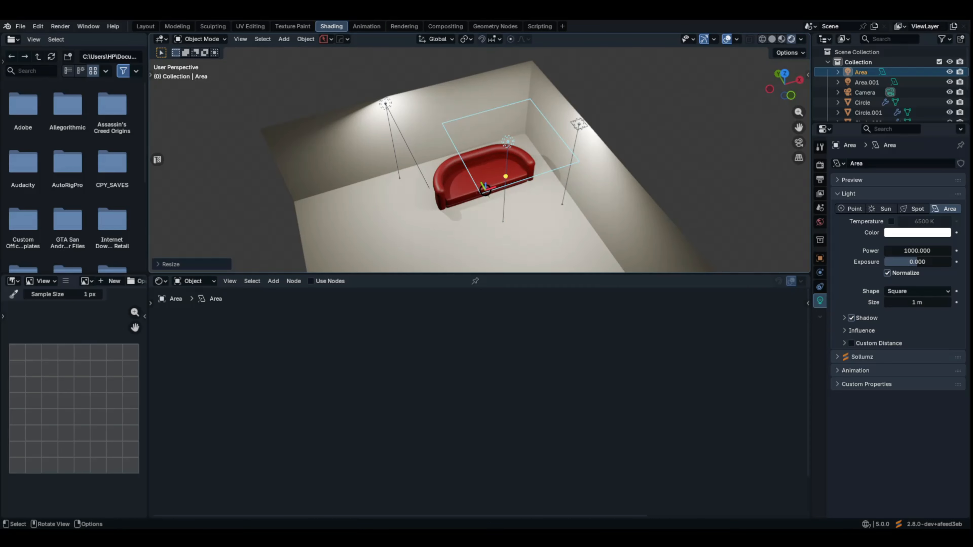
pyautogui.press('KP_0')
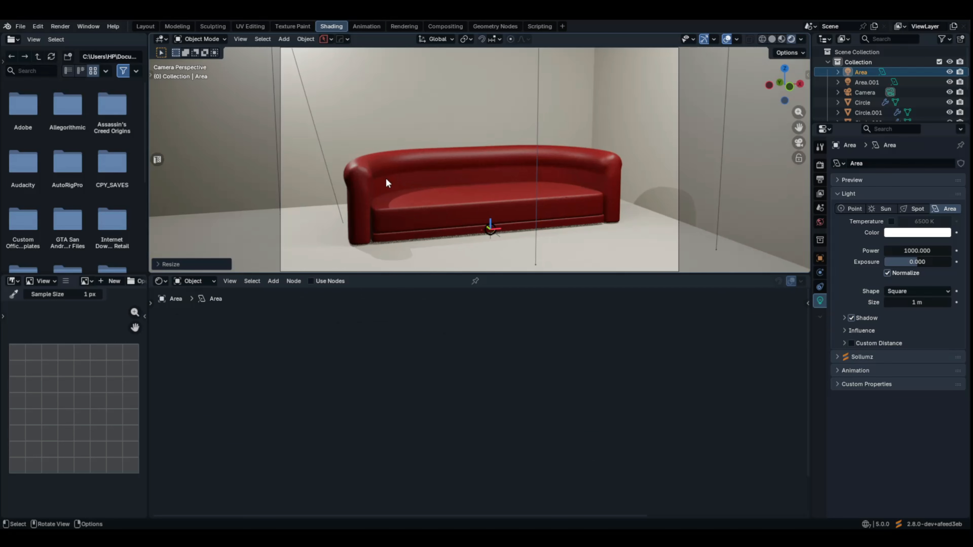
# Lower the Principled BSDF roughness of the sofa frame's red material to 0.318
pyautogui.click(385, 178)
pyautogui.moveTo(578, 416); pyautogui.dragTo(438, 399, button='middle')
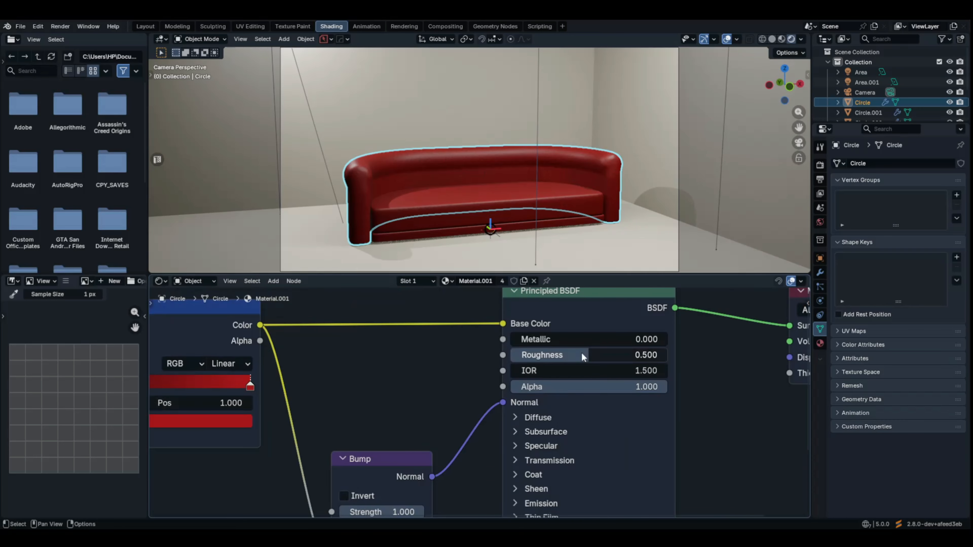
pyautogui.moveTo(582, 356); pyautogui.dragTo(558, 356)
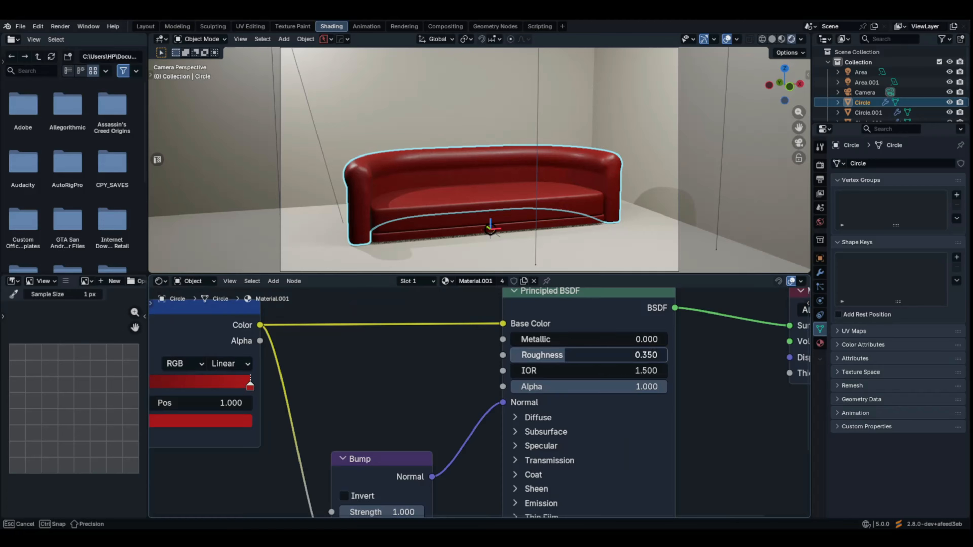
pyautogui.moveTo(565, 355); pyautogui.dragTo(560, 355)
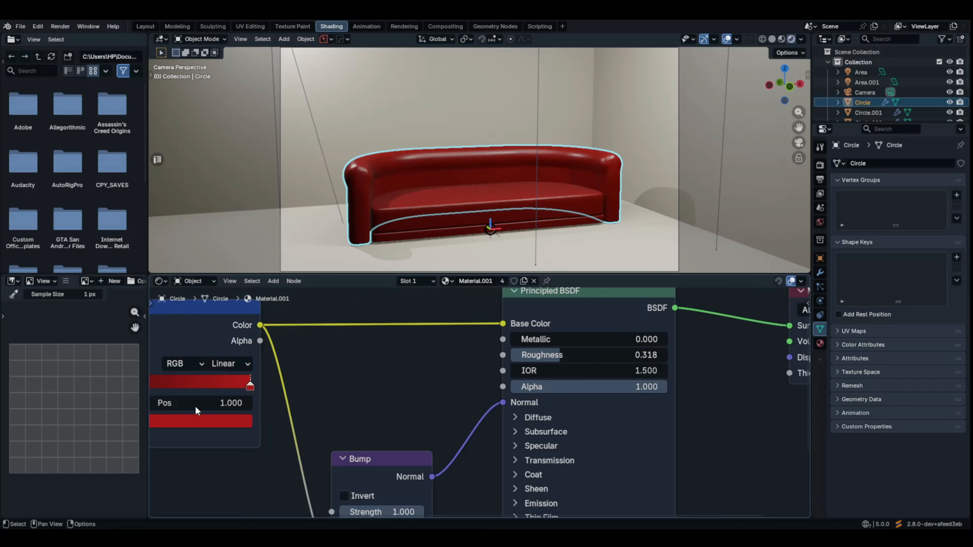